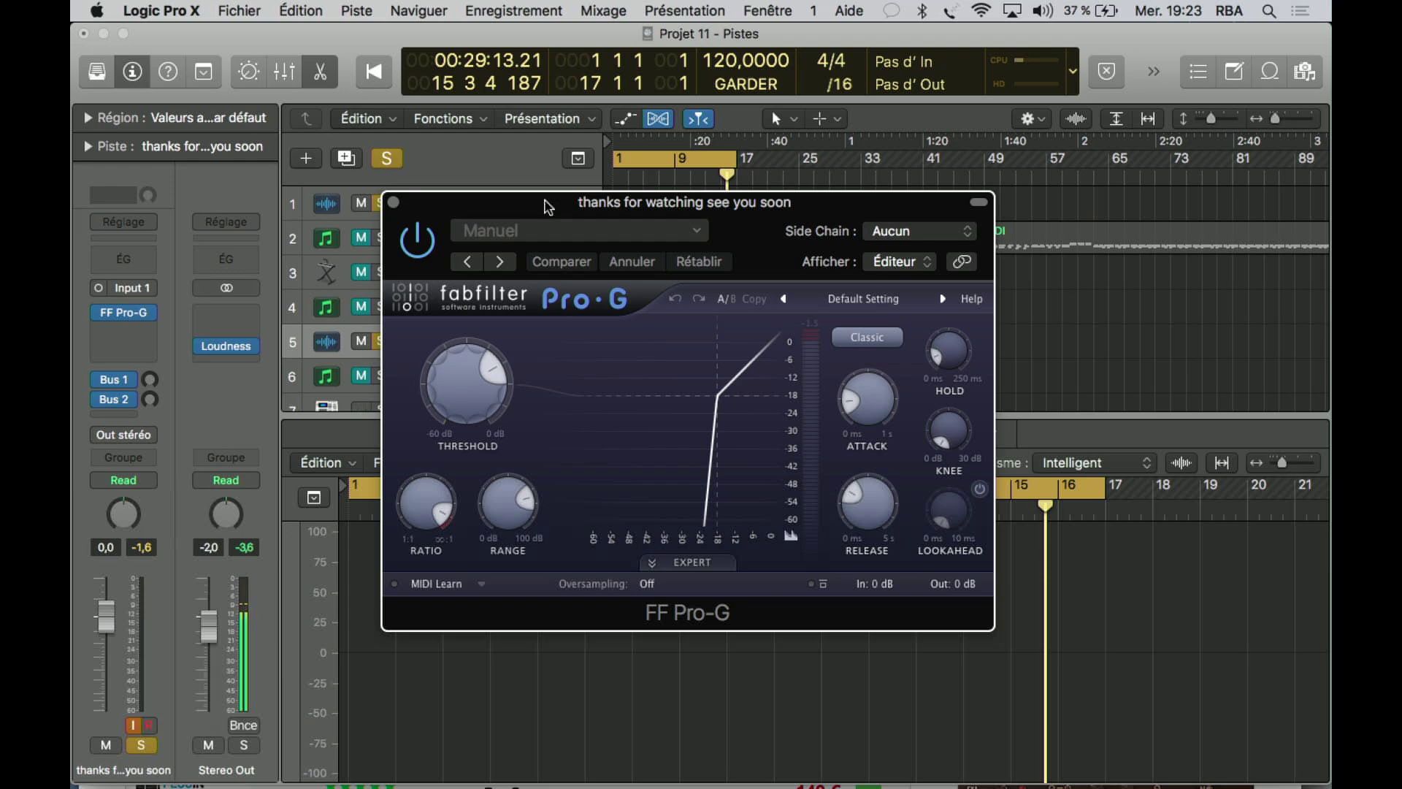
Start playback, load the Softening Attack bM preset in Pro-G and move the plug-in window clear of the tracks
click(376, 208)
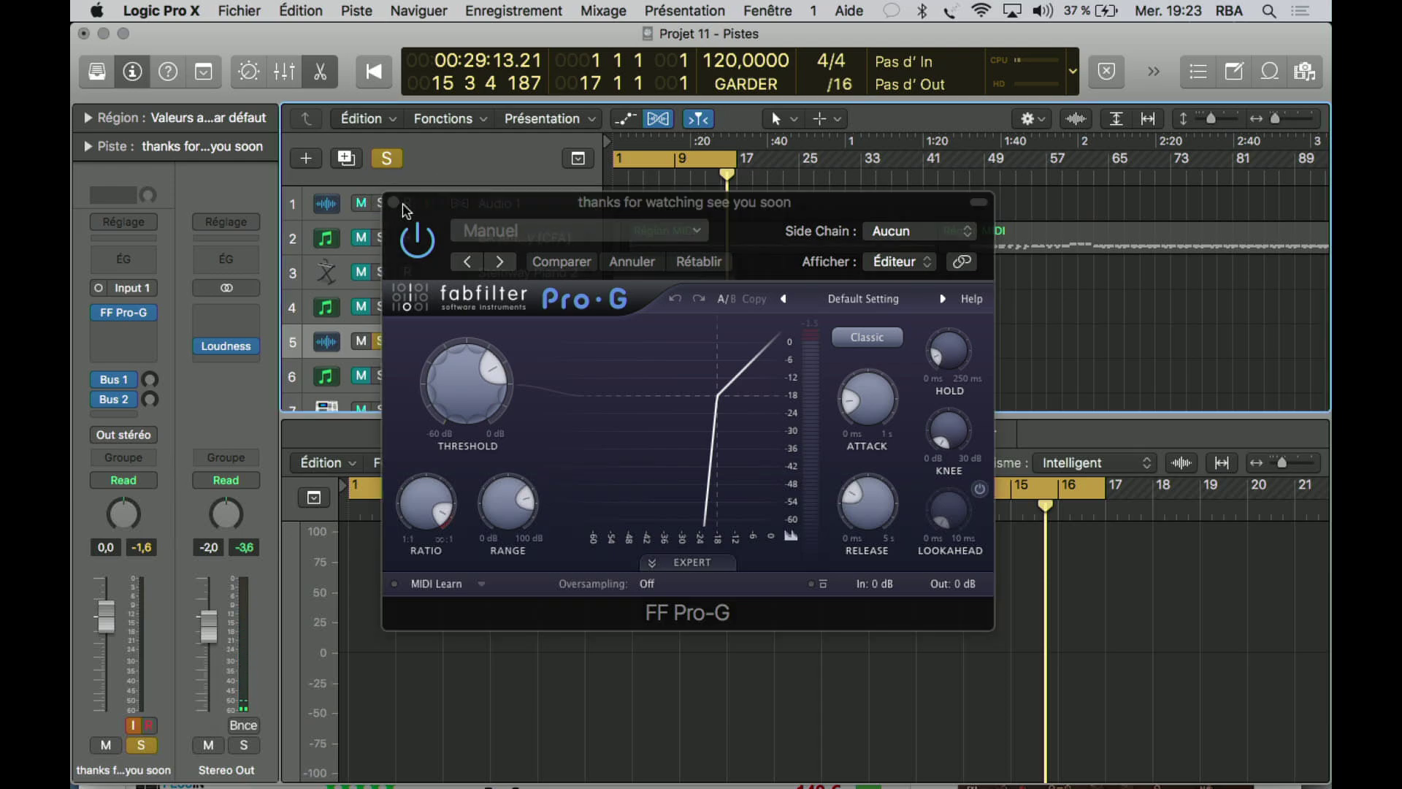
key(space)
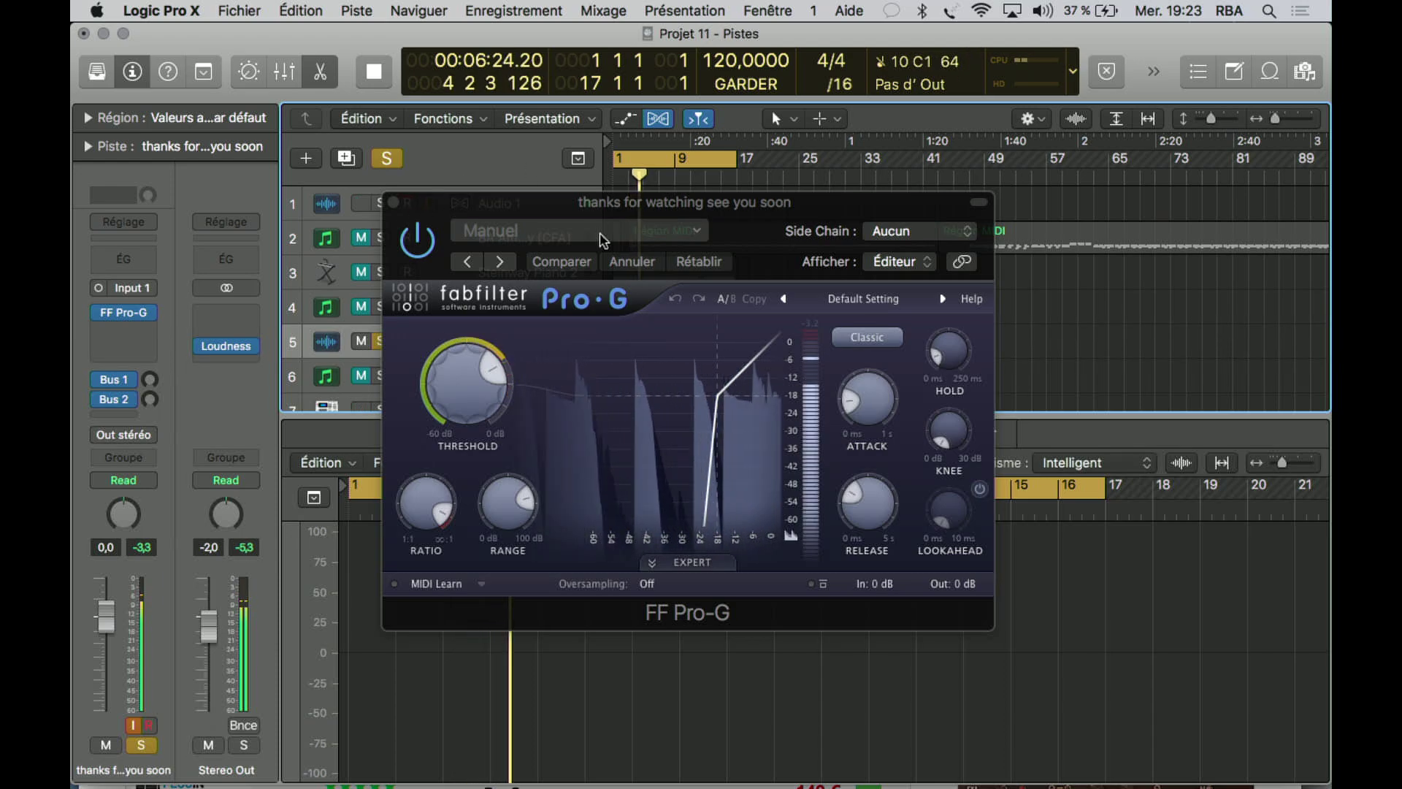
click(942, 298)
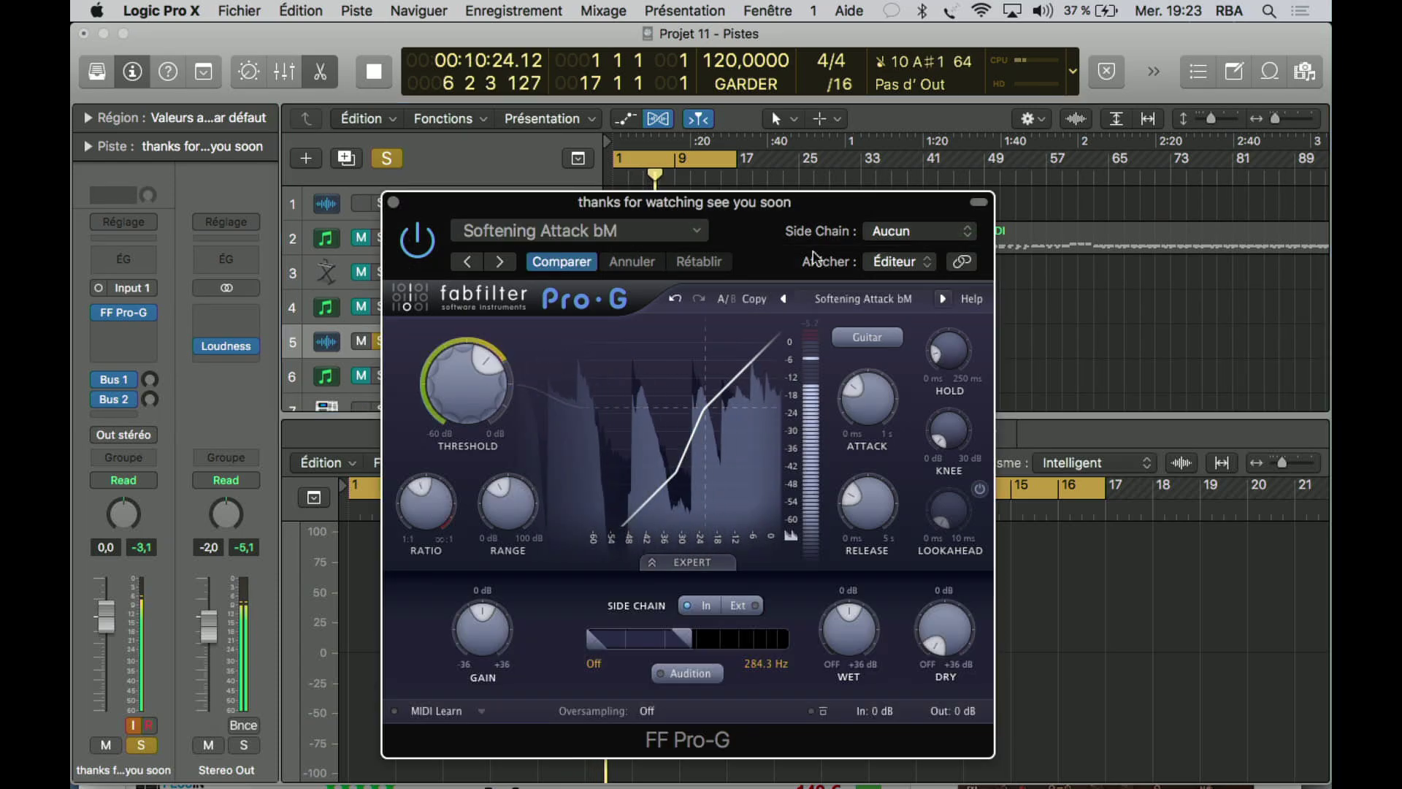
drag(745, 212, 659, 108)
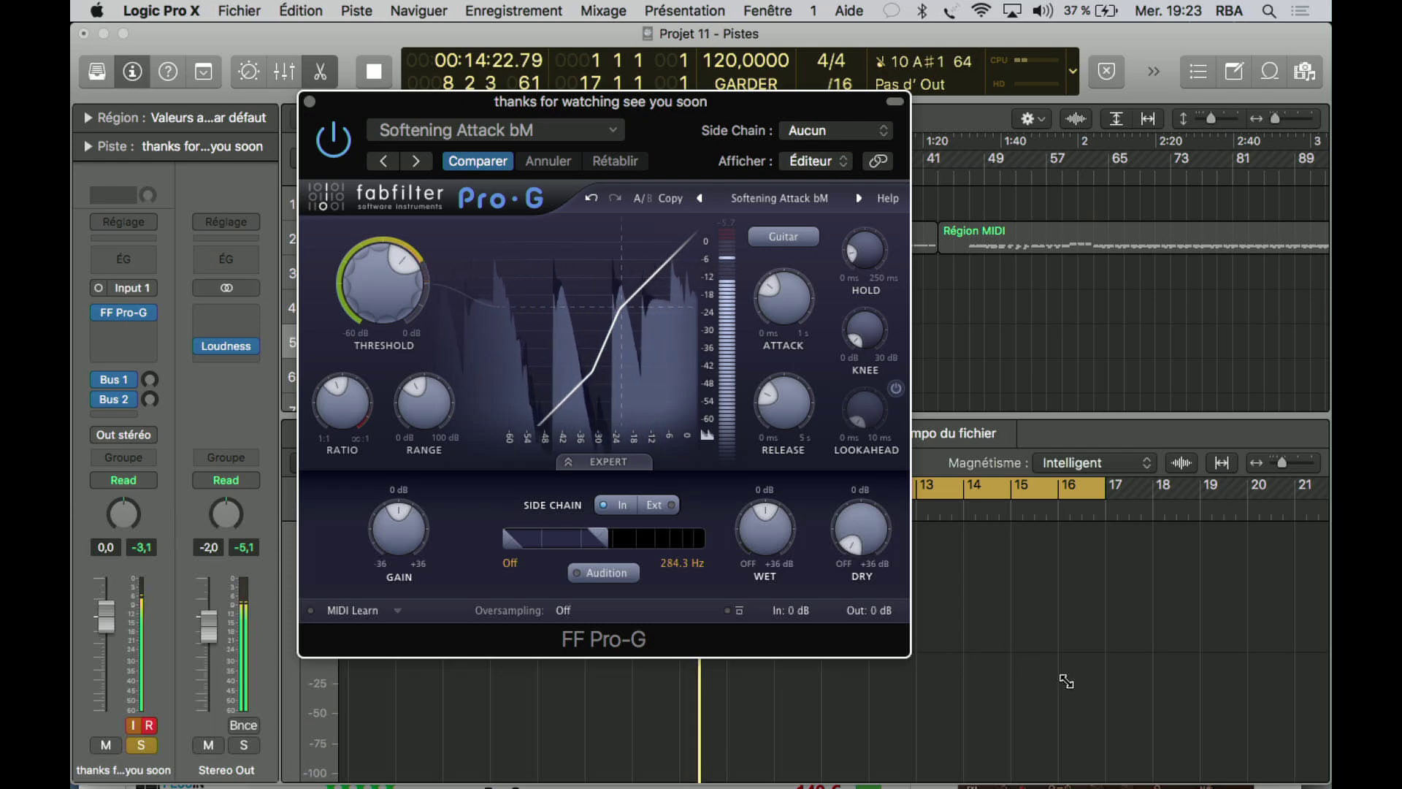
Audition the Pro-G presets Tight and Clicky Attack bM, Classic Channel Strip Gate and Gentle Master 1 during playback
click(858, 199)
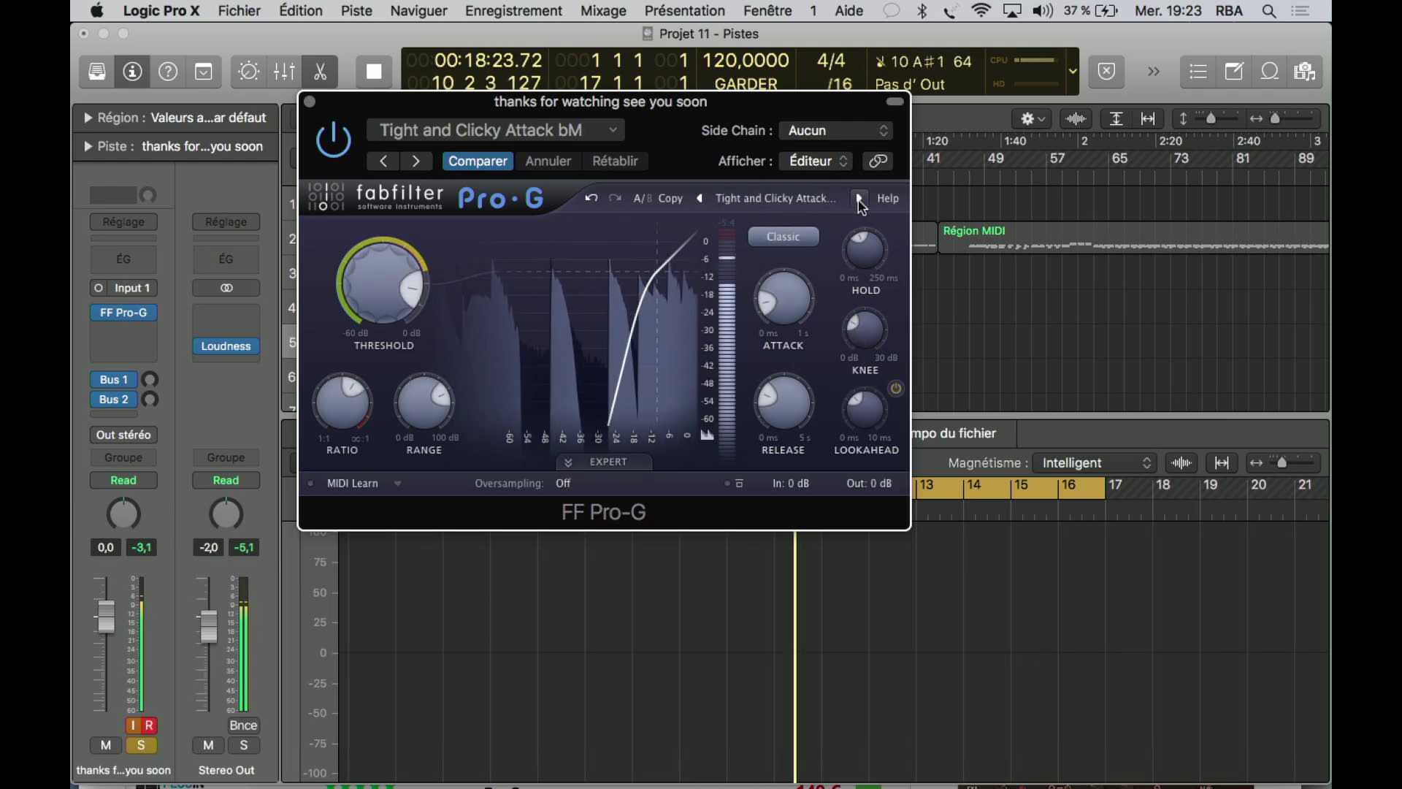
click(609, 460)
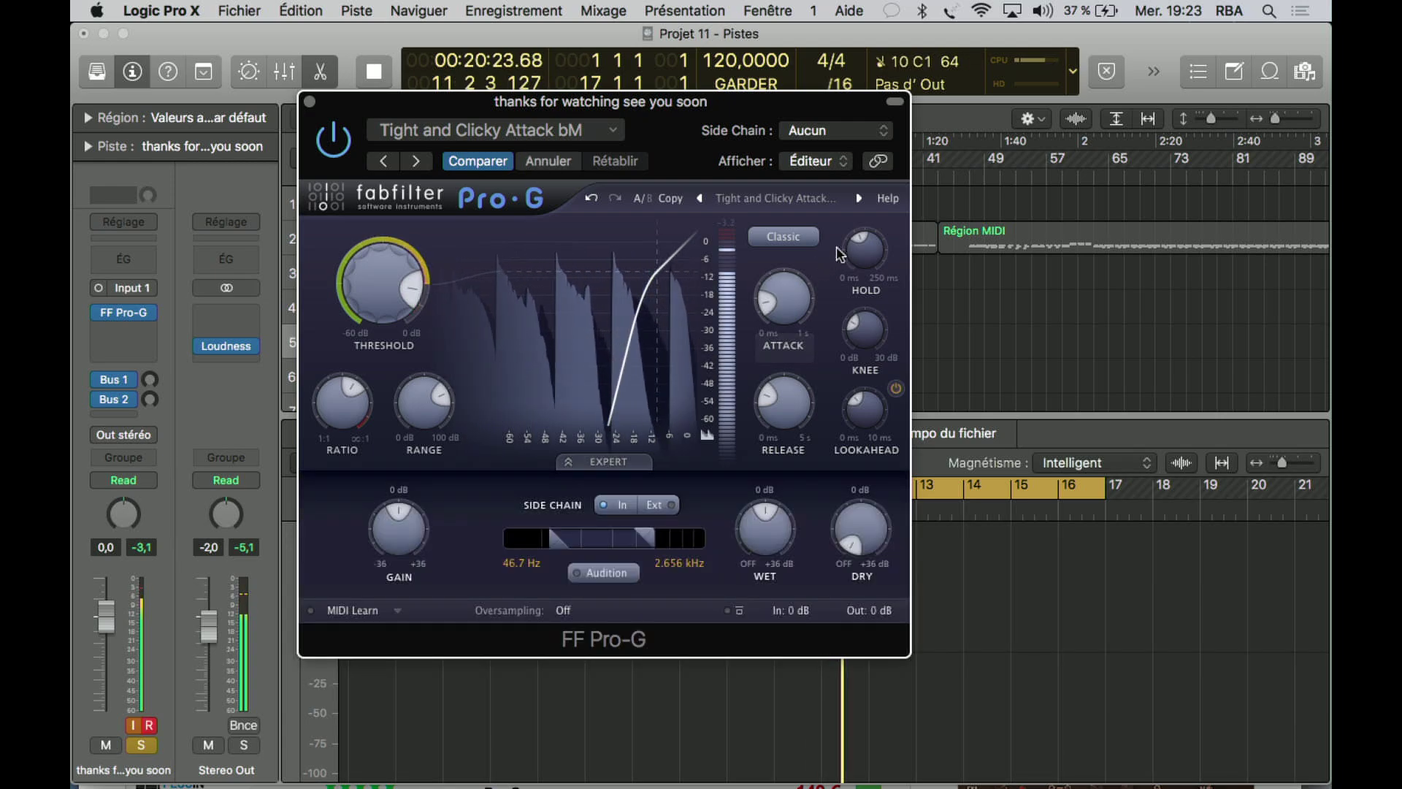
click(859, 199)
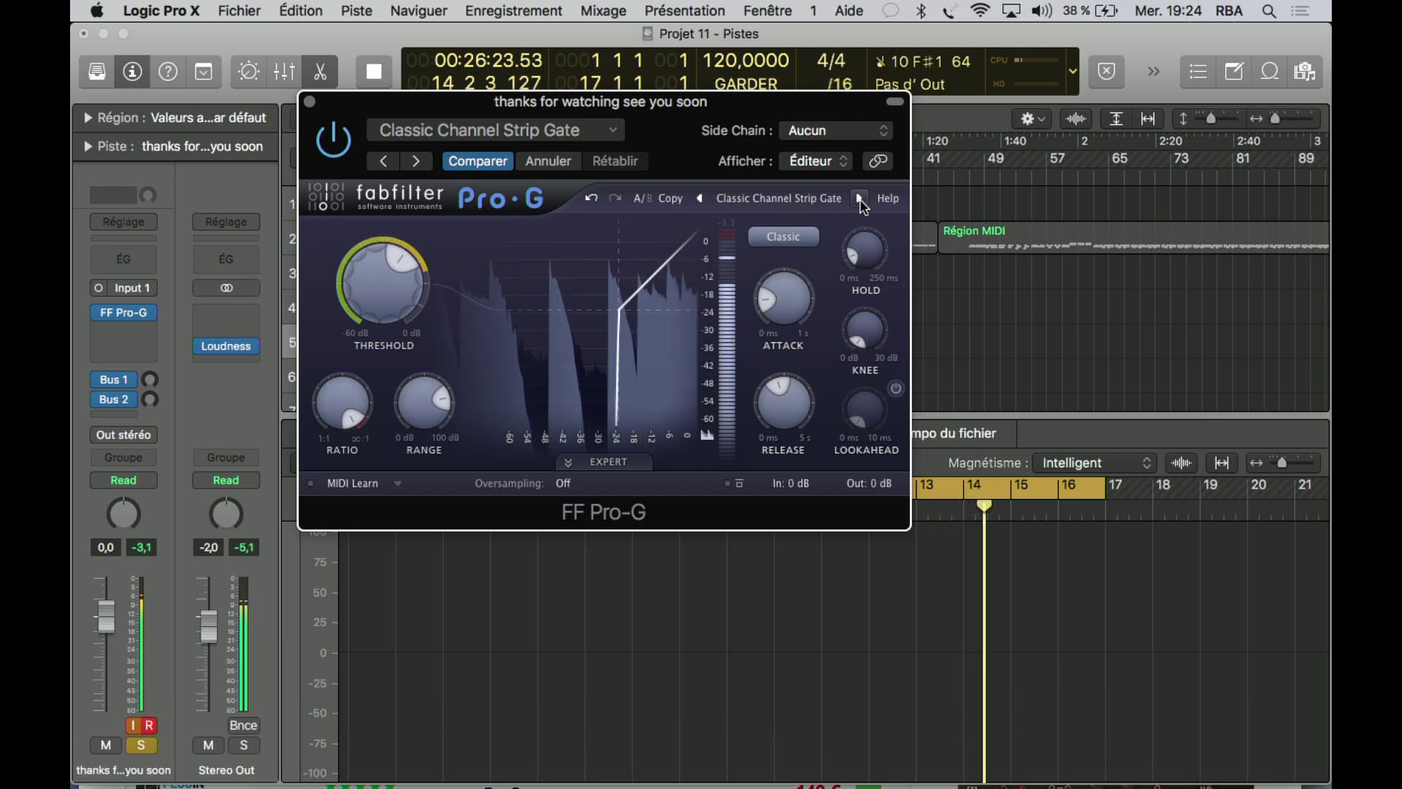
click(859, 199)
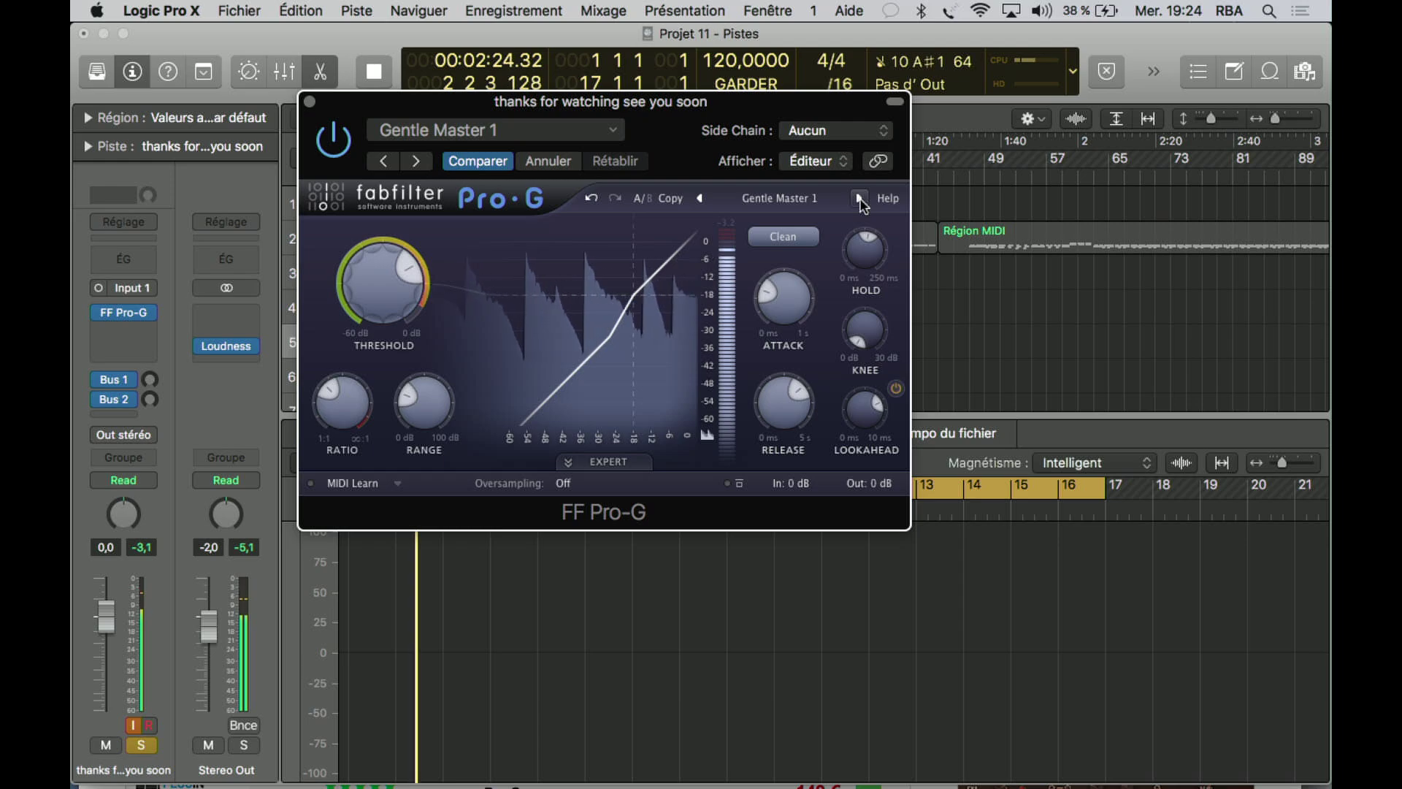
Extend the end of the cycle range to bar 21
click(1103, 489)
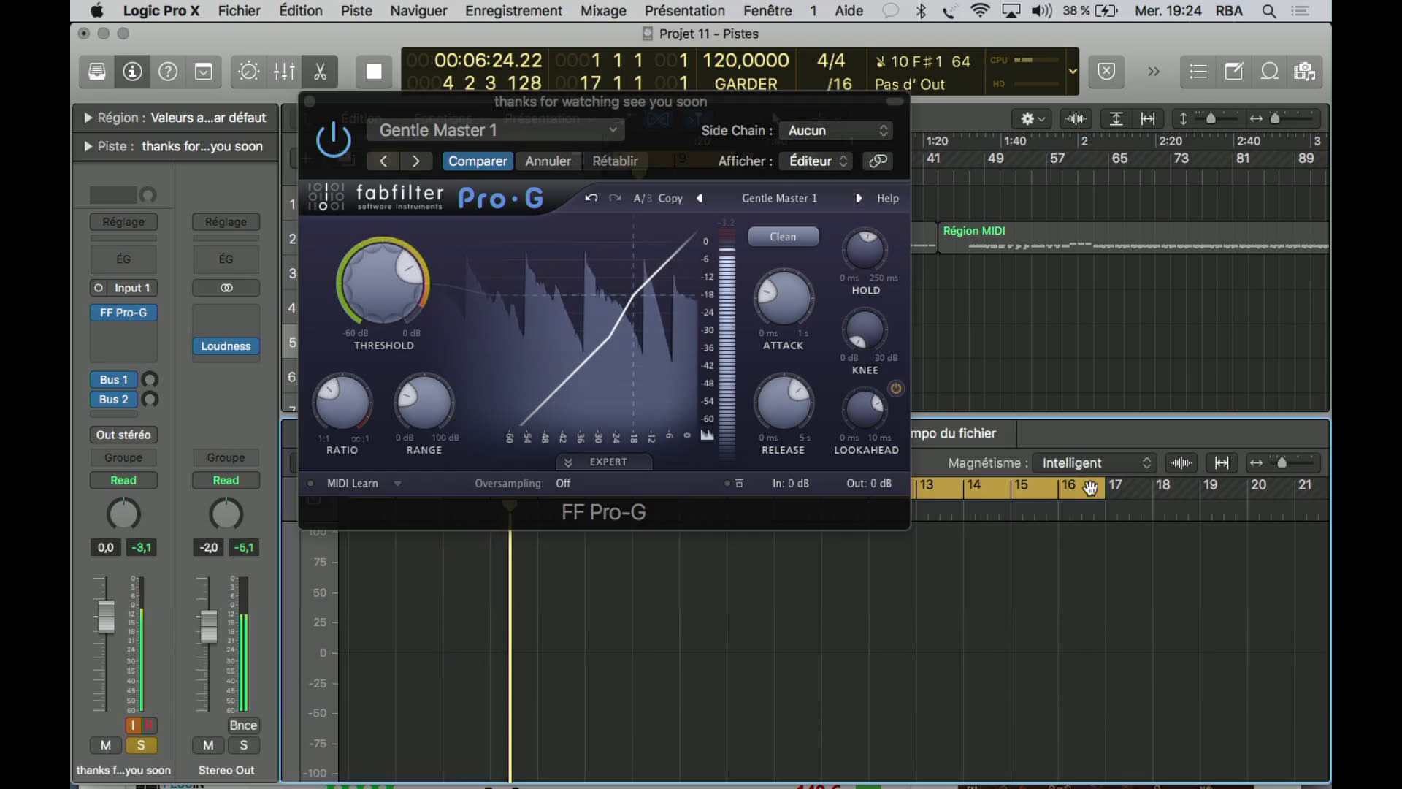
drag(1103, 489, 1296, 501)
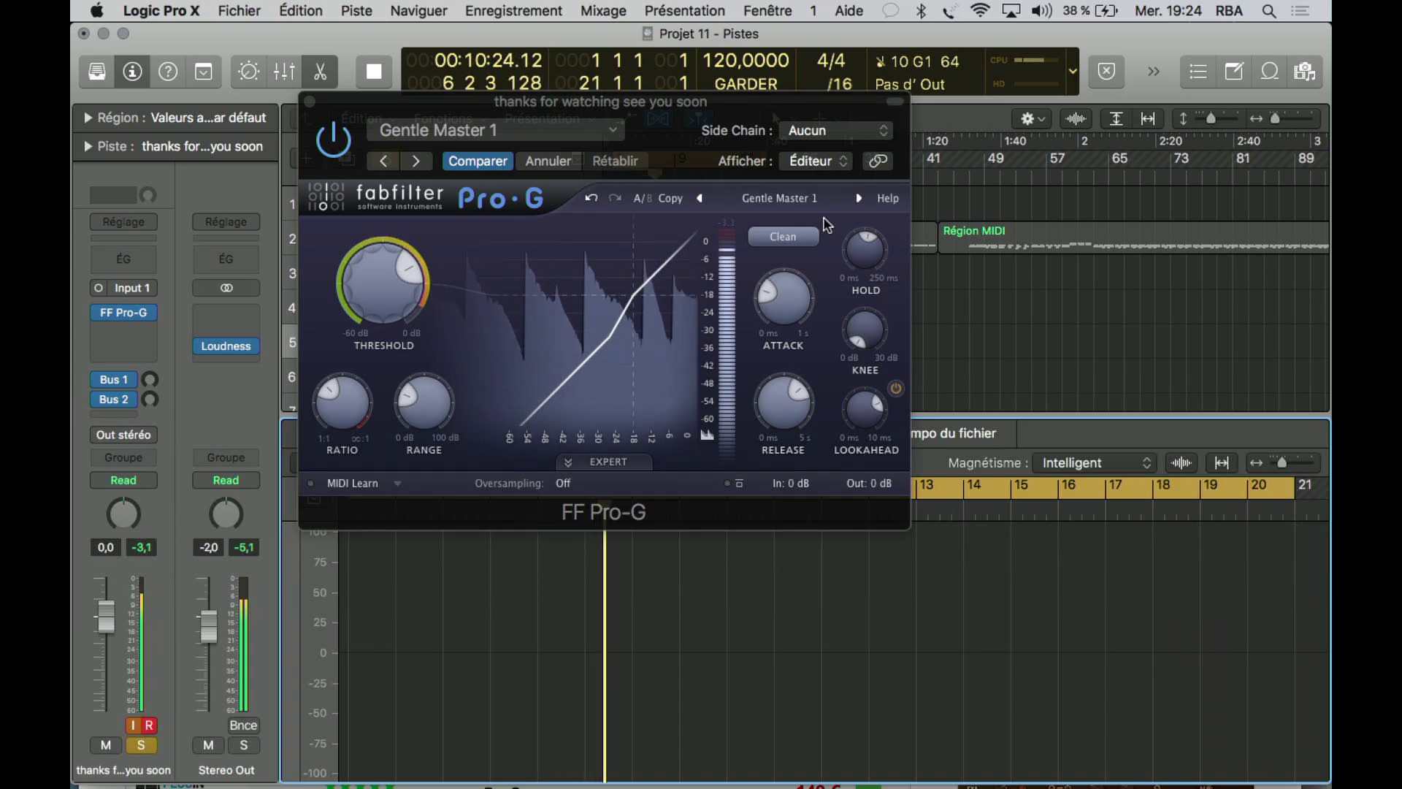
Advance Pro-G through Gentle Master 3 to the Mastering - Subtle preset and compare its sound with the plug-in bypassed
click(859, 199)
click(859, 198)
click(858, 198)
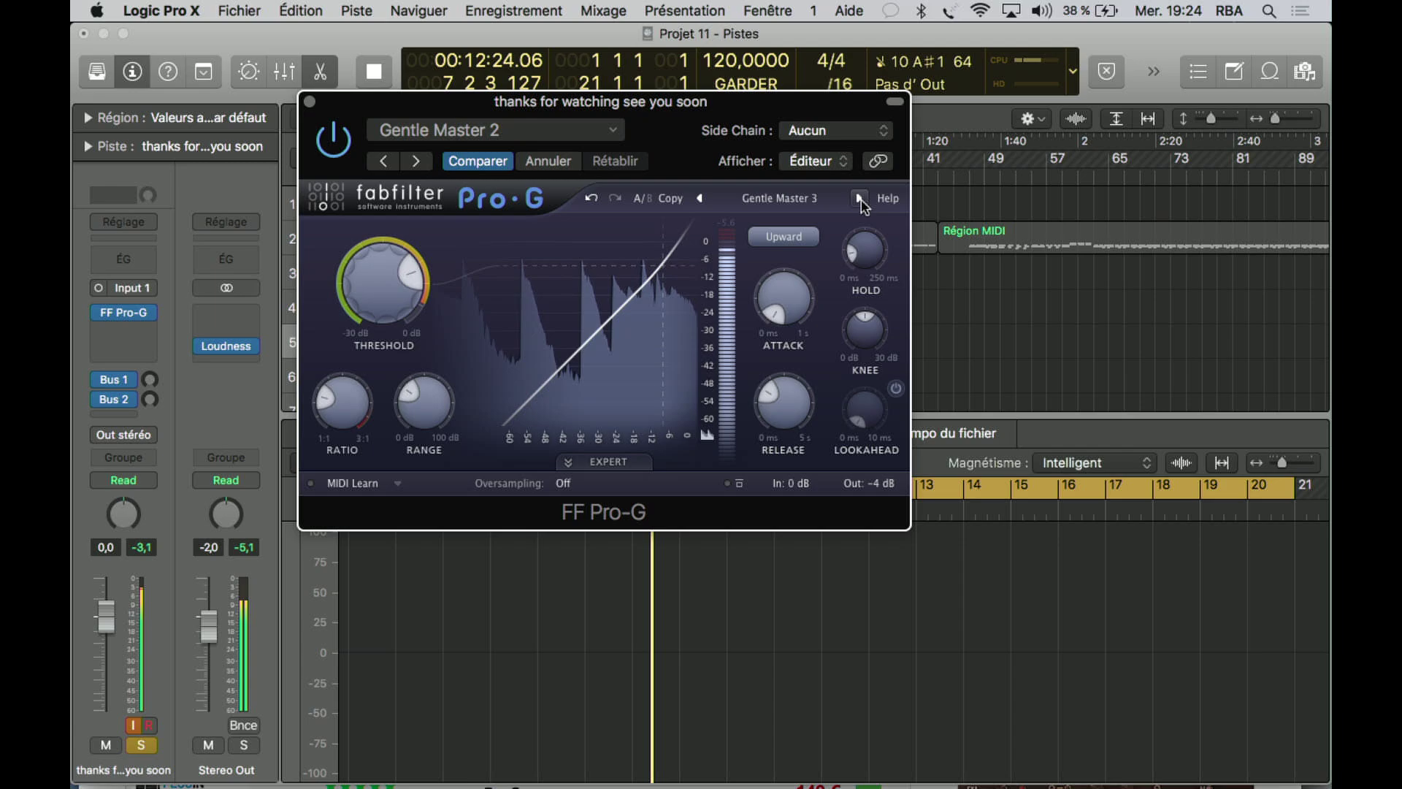
click(859, 199)
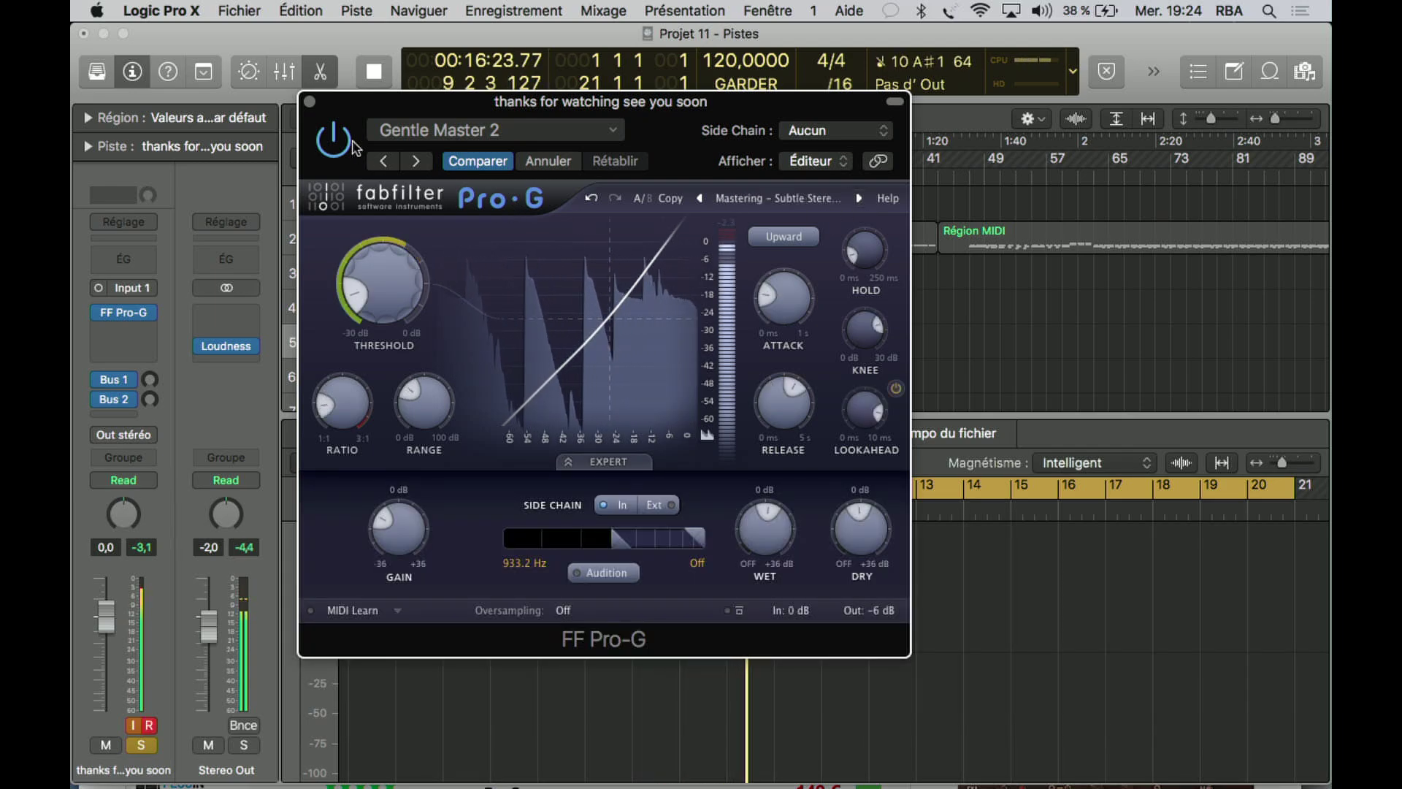
click(338, 138)
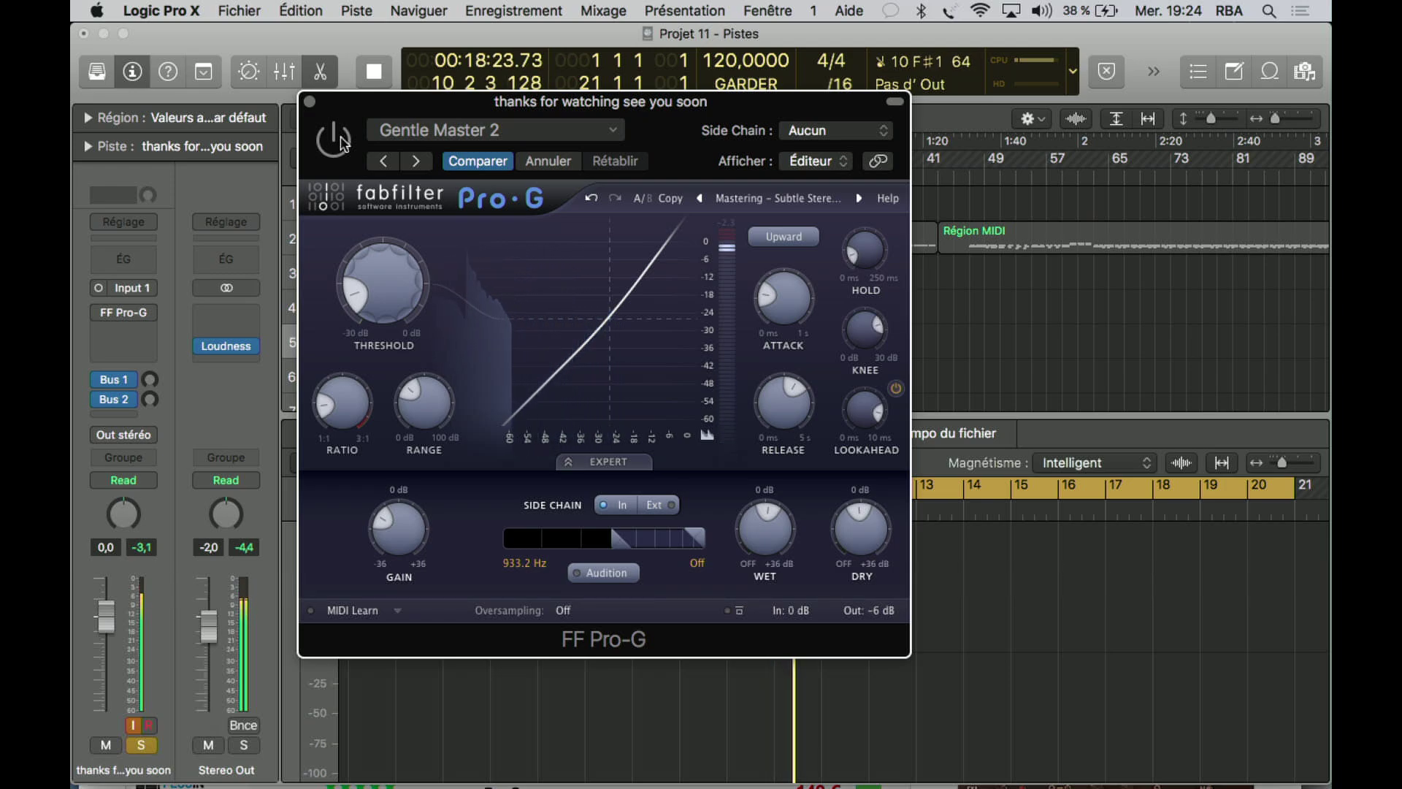
click(338, 139)
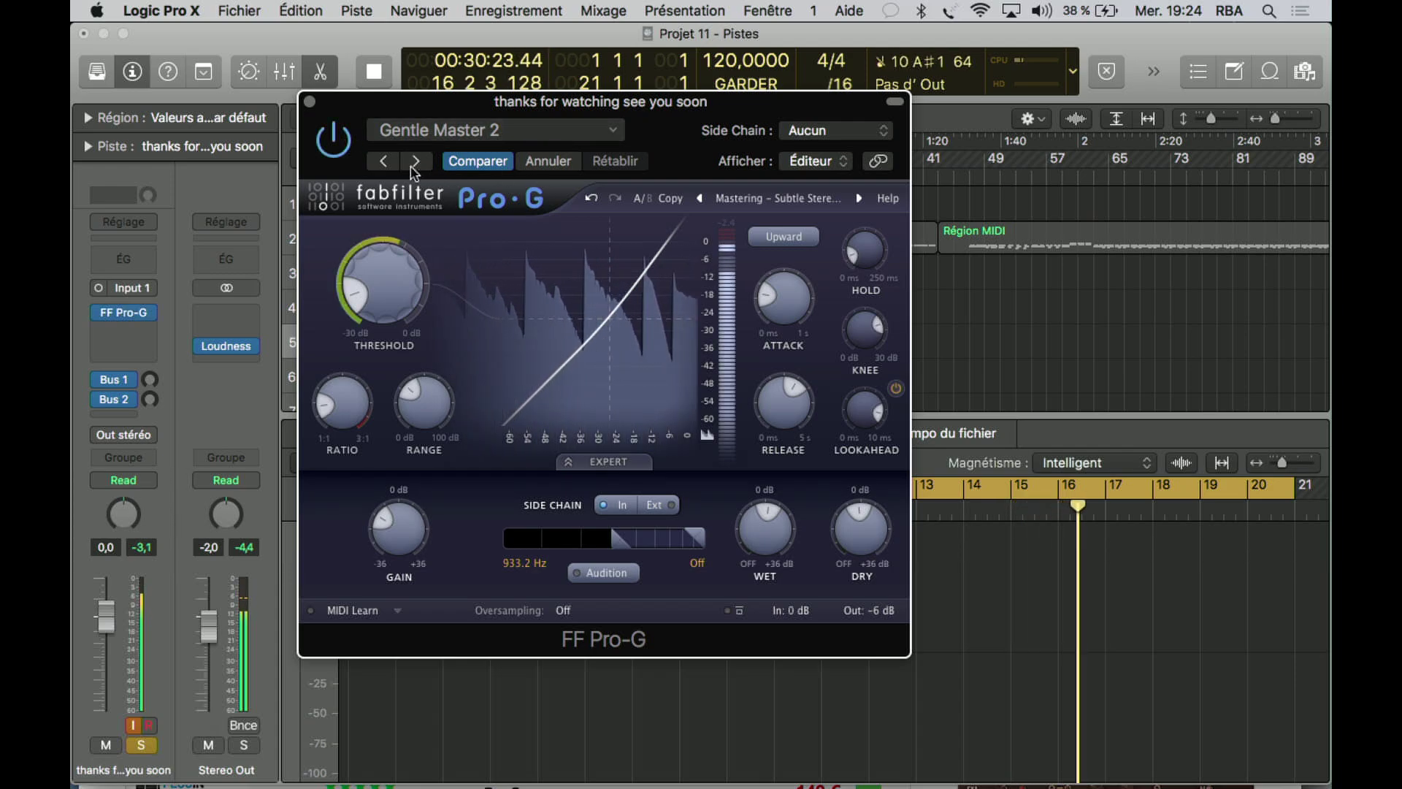
Load the Mastering - Very Subtle preset in Pro-G and compare its sound with the plug-in bypassed
click(859, 199)
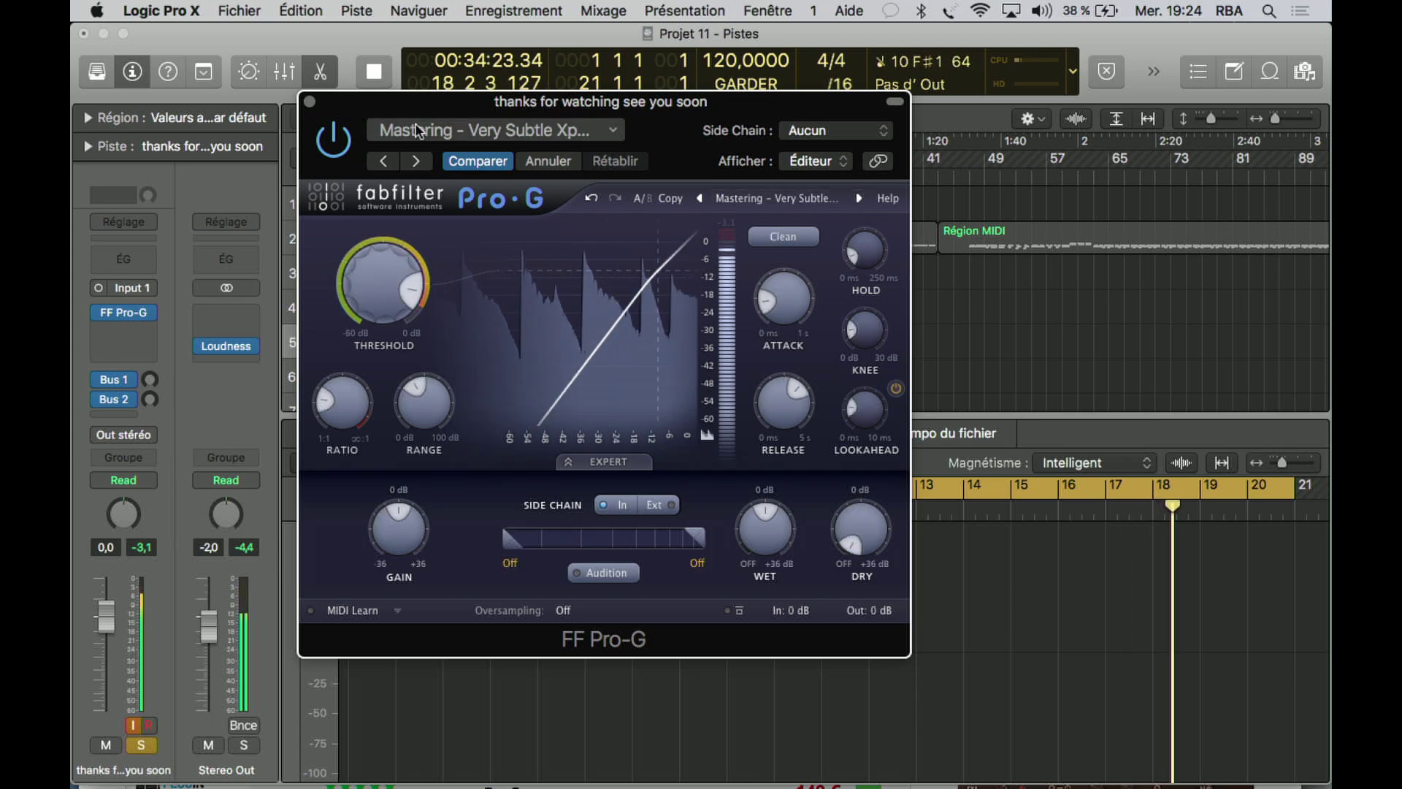
click(334, 138)
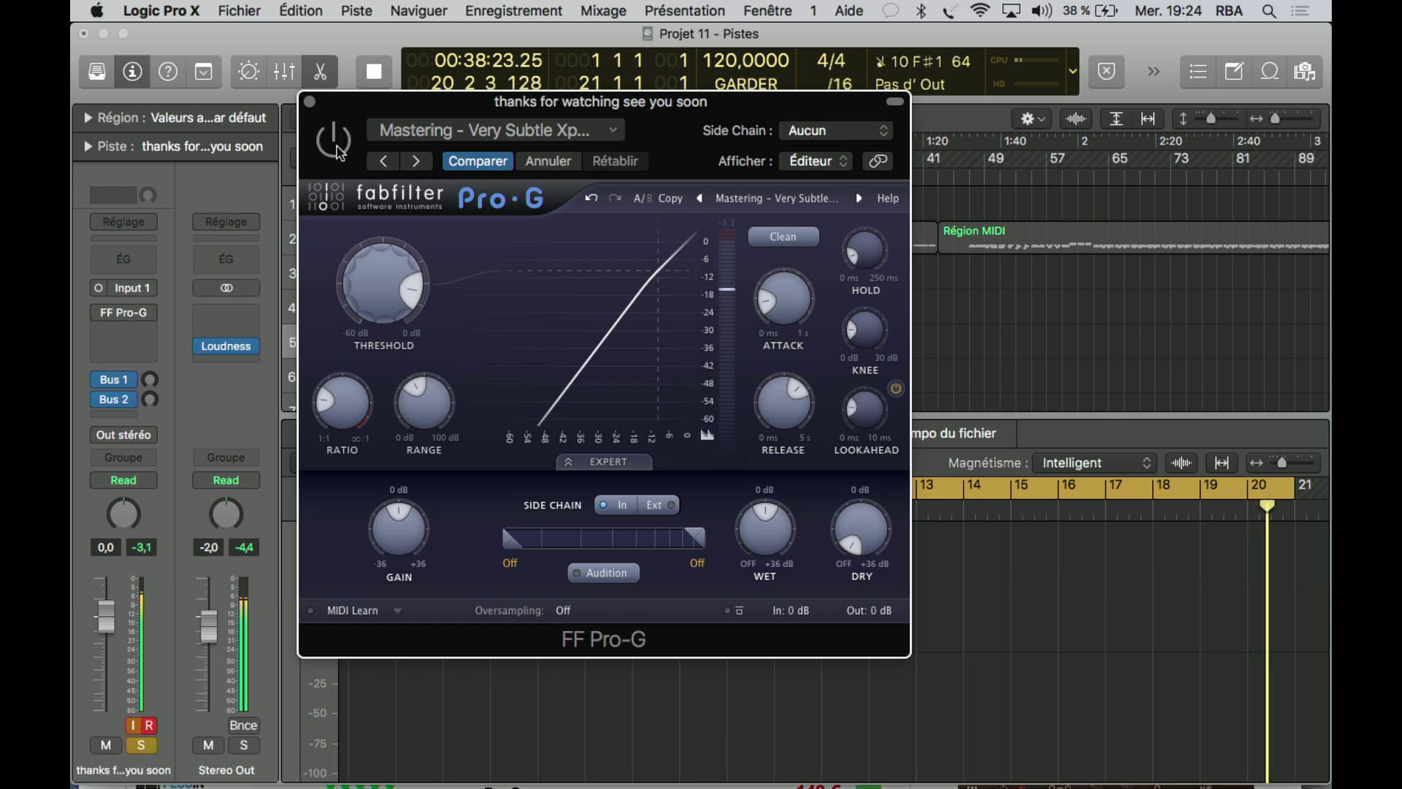
click(334, 139)
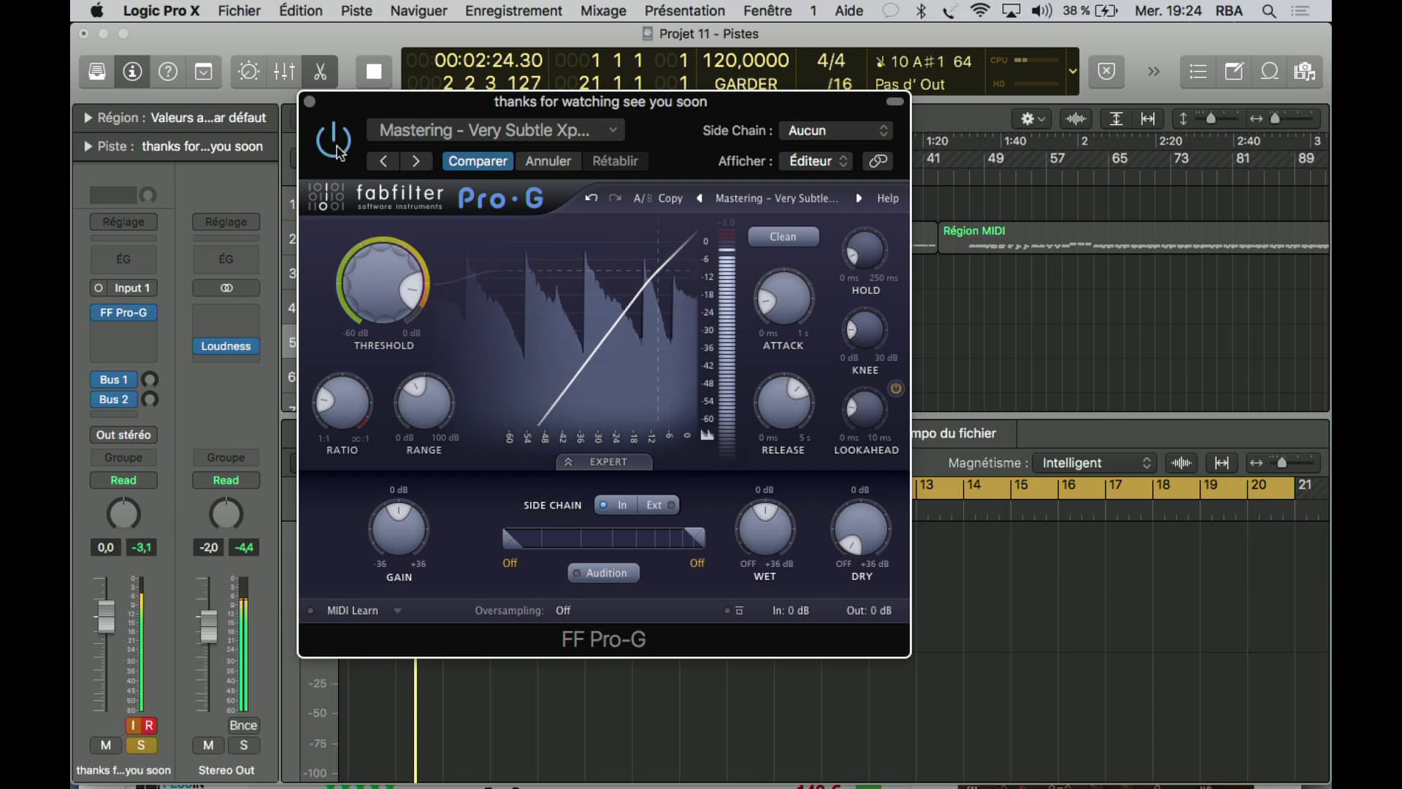
Open the Loudness Meter on the Stereo Out channel and place its window beside the Pro-G window
click(231, 344)
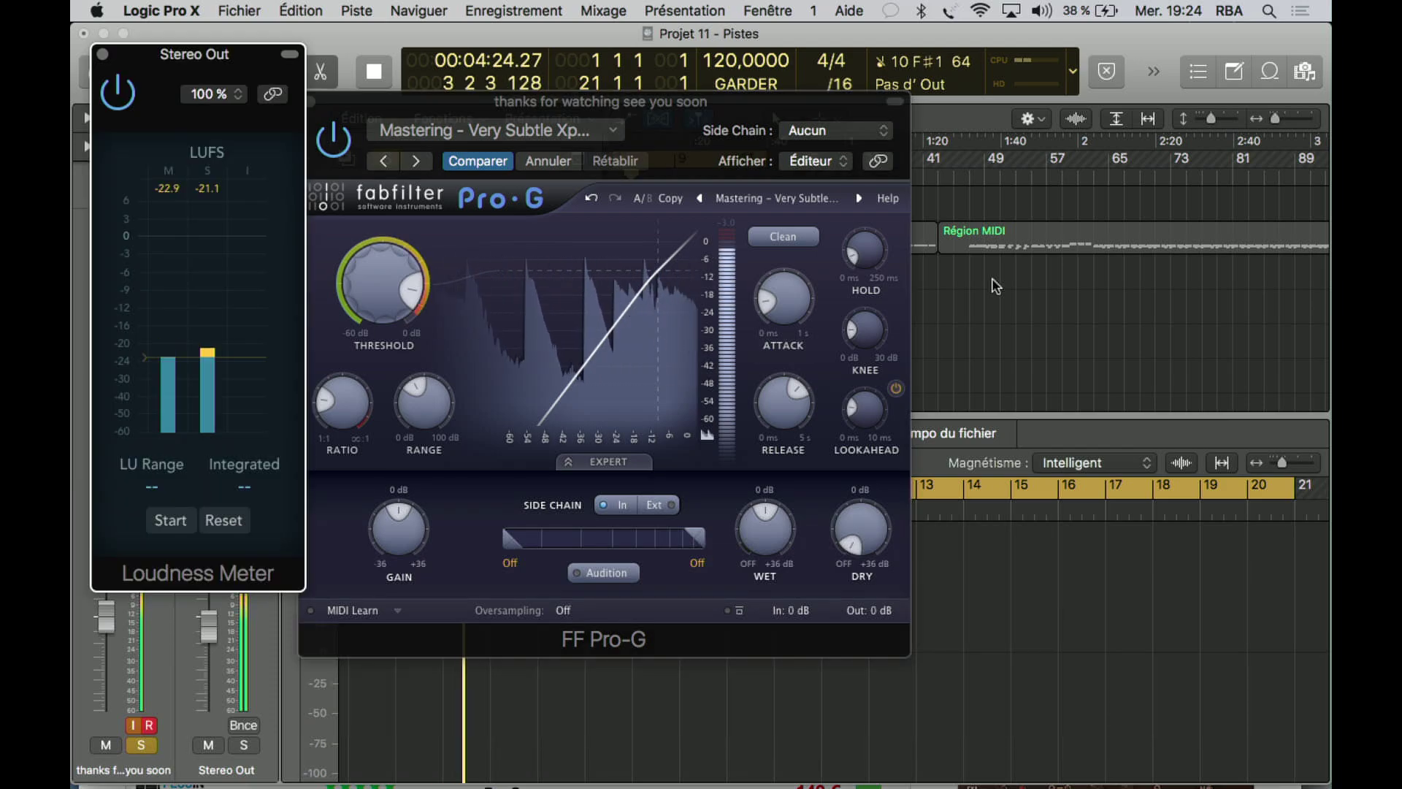
drag(146, 62, 1059, 127)
mouse_move(442, 407)
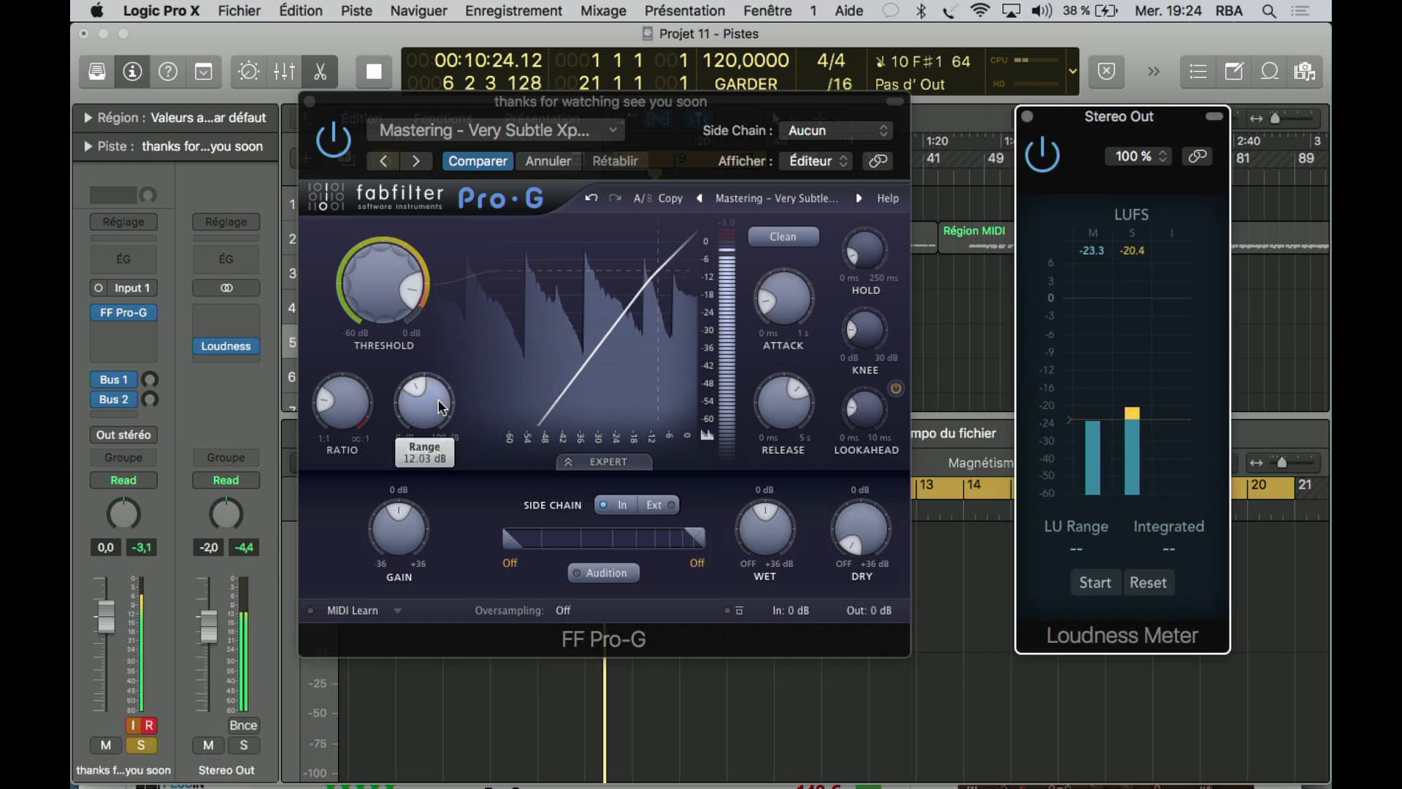
Load the Upward Expansion preset in Pro-G and compare its loudness with the plug-in bypassed
click(858, 198)
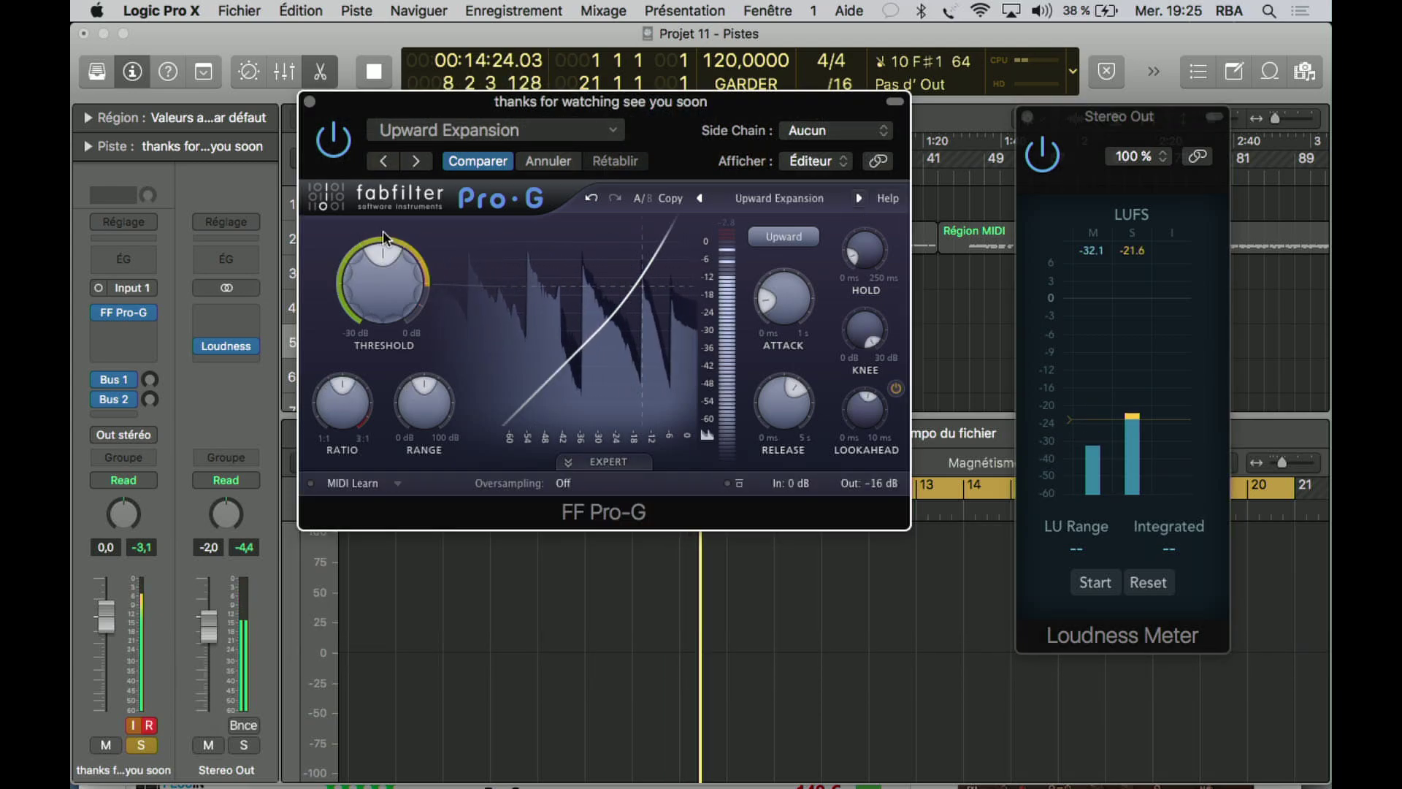
click(334, 141)
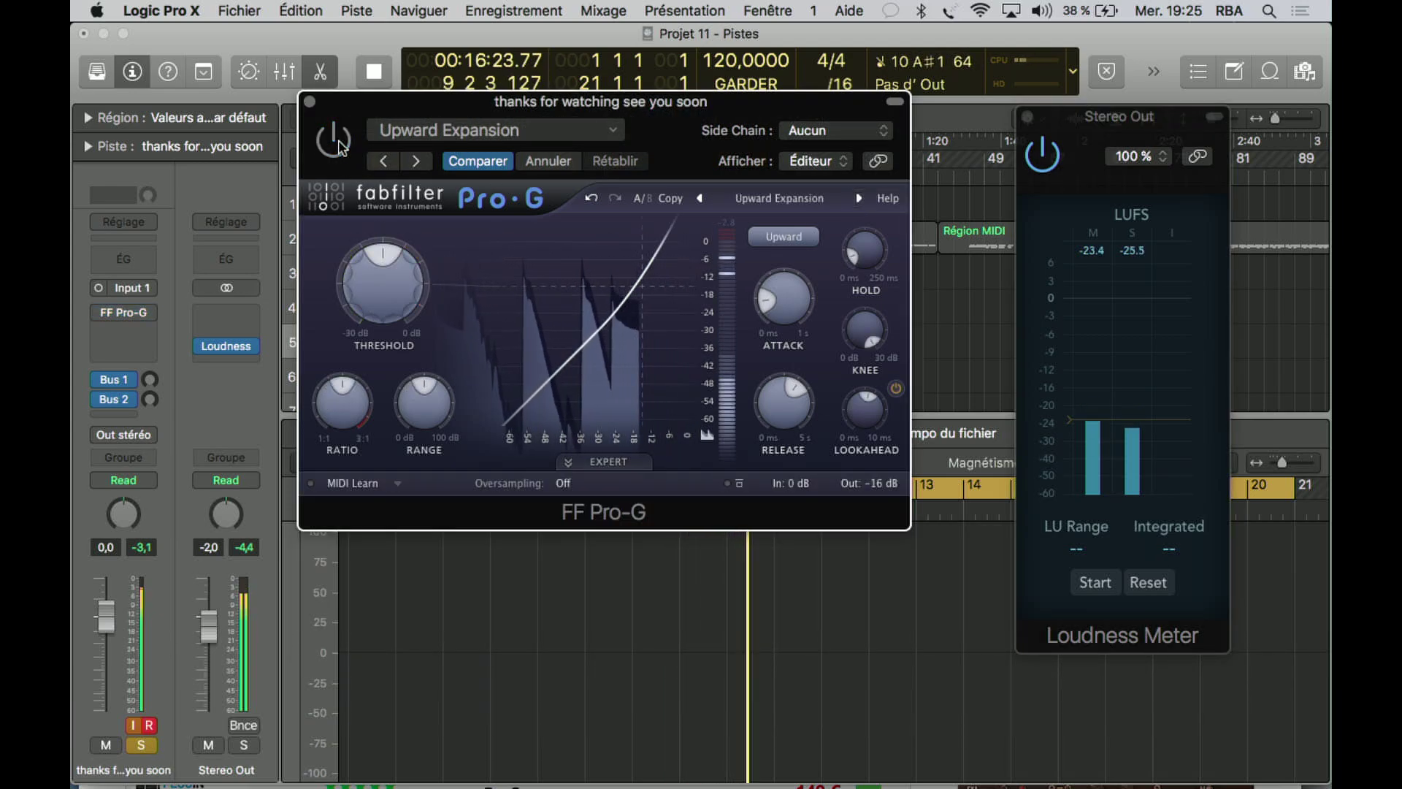
click(334, 141)
Lower Pro-G's threshold and shorten its attack and release times
drag(383, 288, 364, 328)
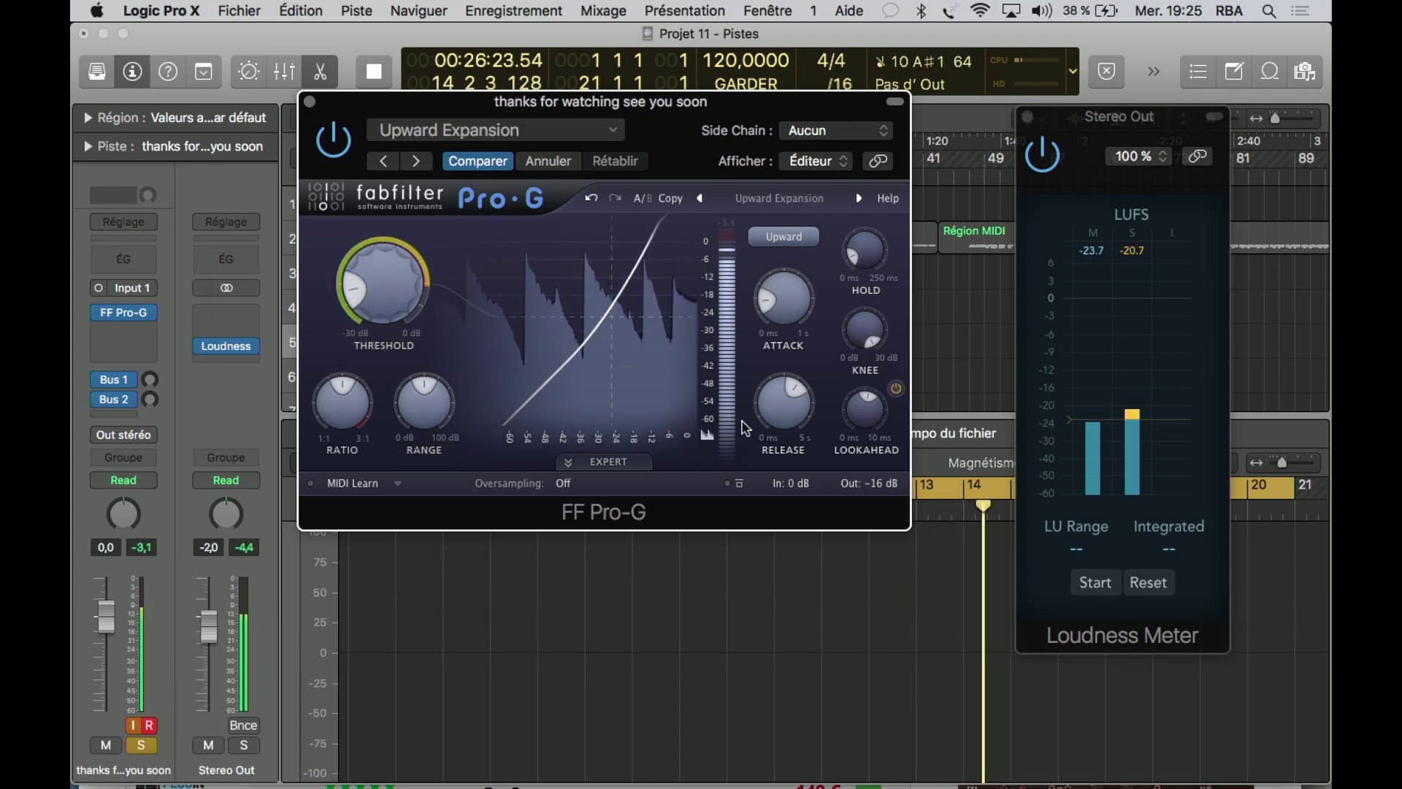
drag(782, 303, 782, 321)
drag(792, 420, 808, 485)
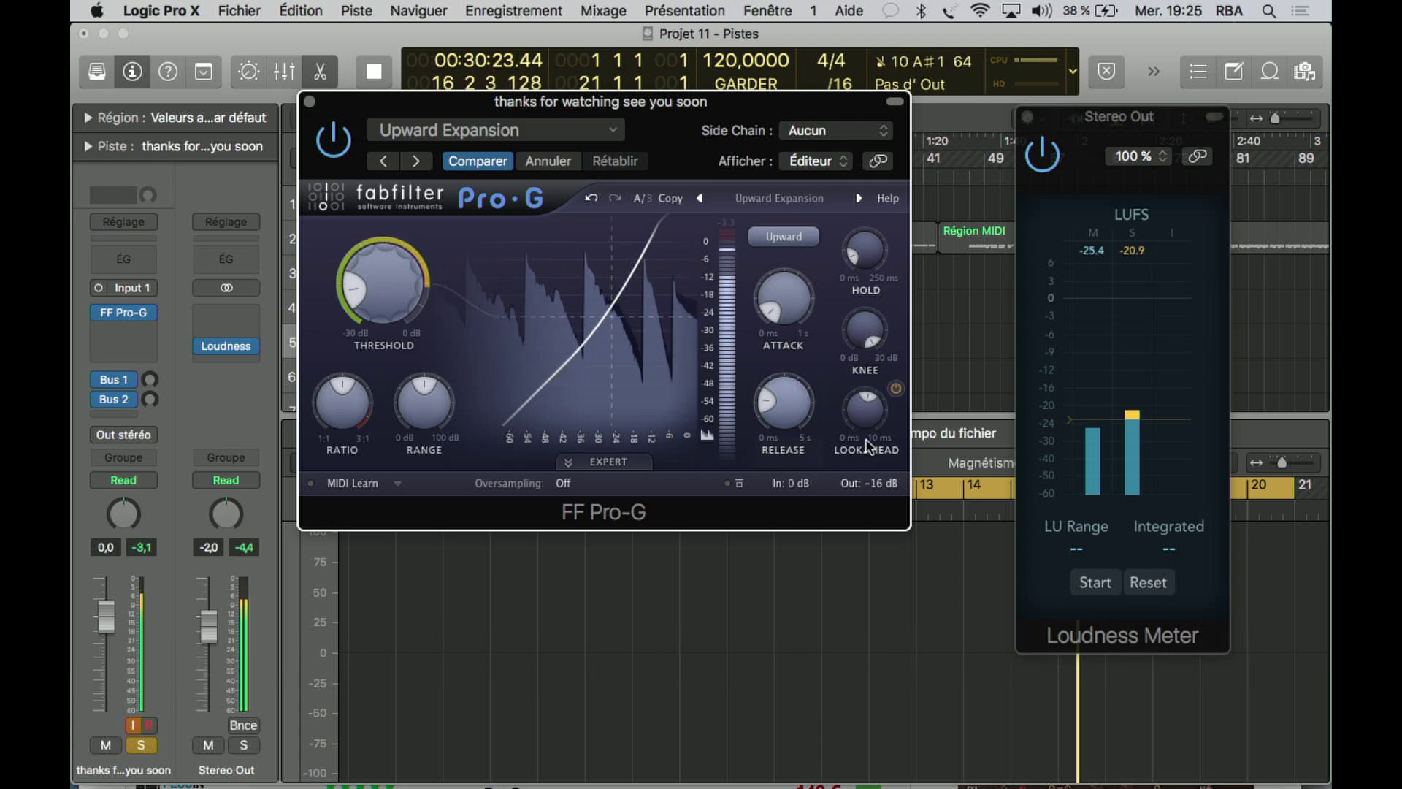
mouse_move(864, 262)
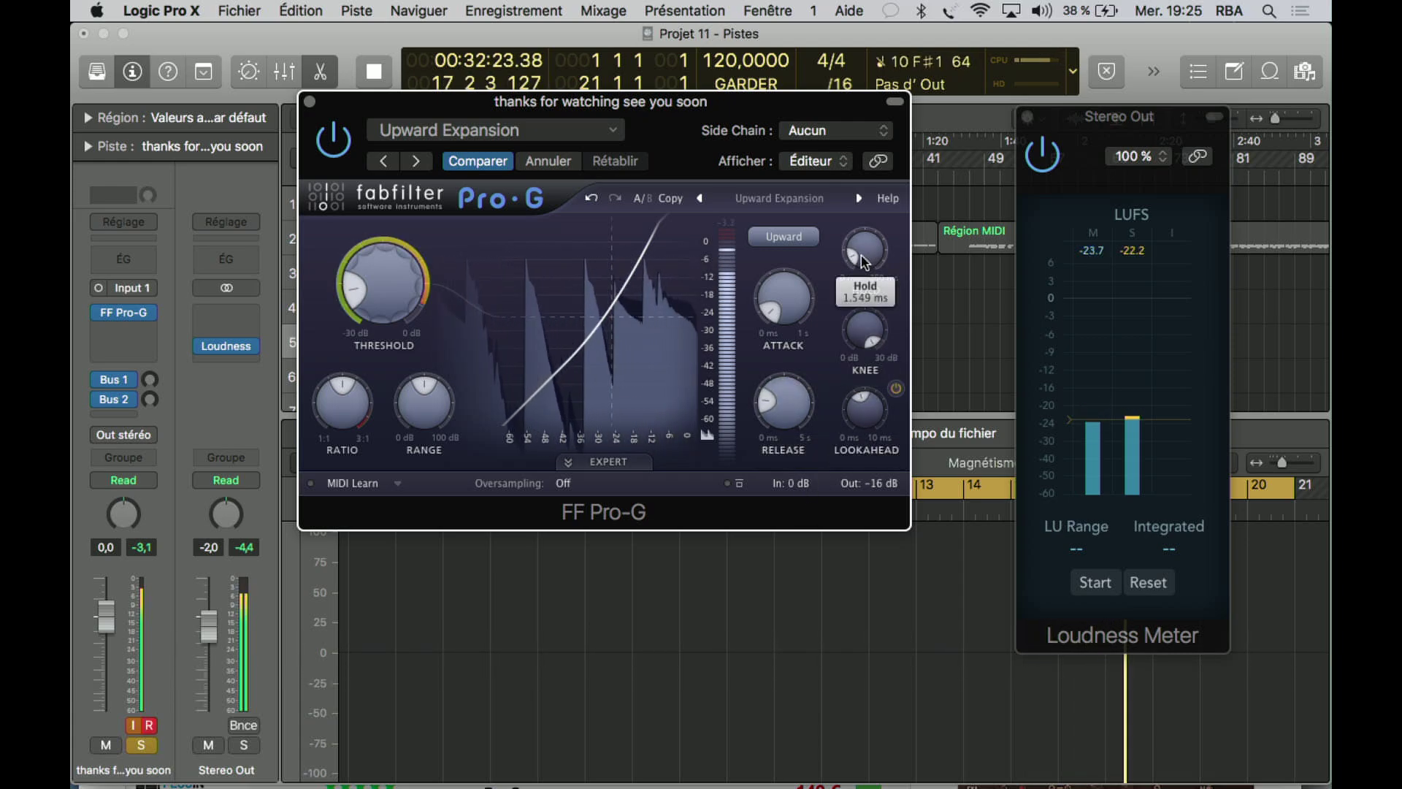
Raise the dry level in Pro-G's expert section above 0 dB and compare the result with the plug-in bypassed
click(616, 460)
mouse_move(858, 527)
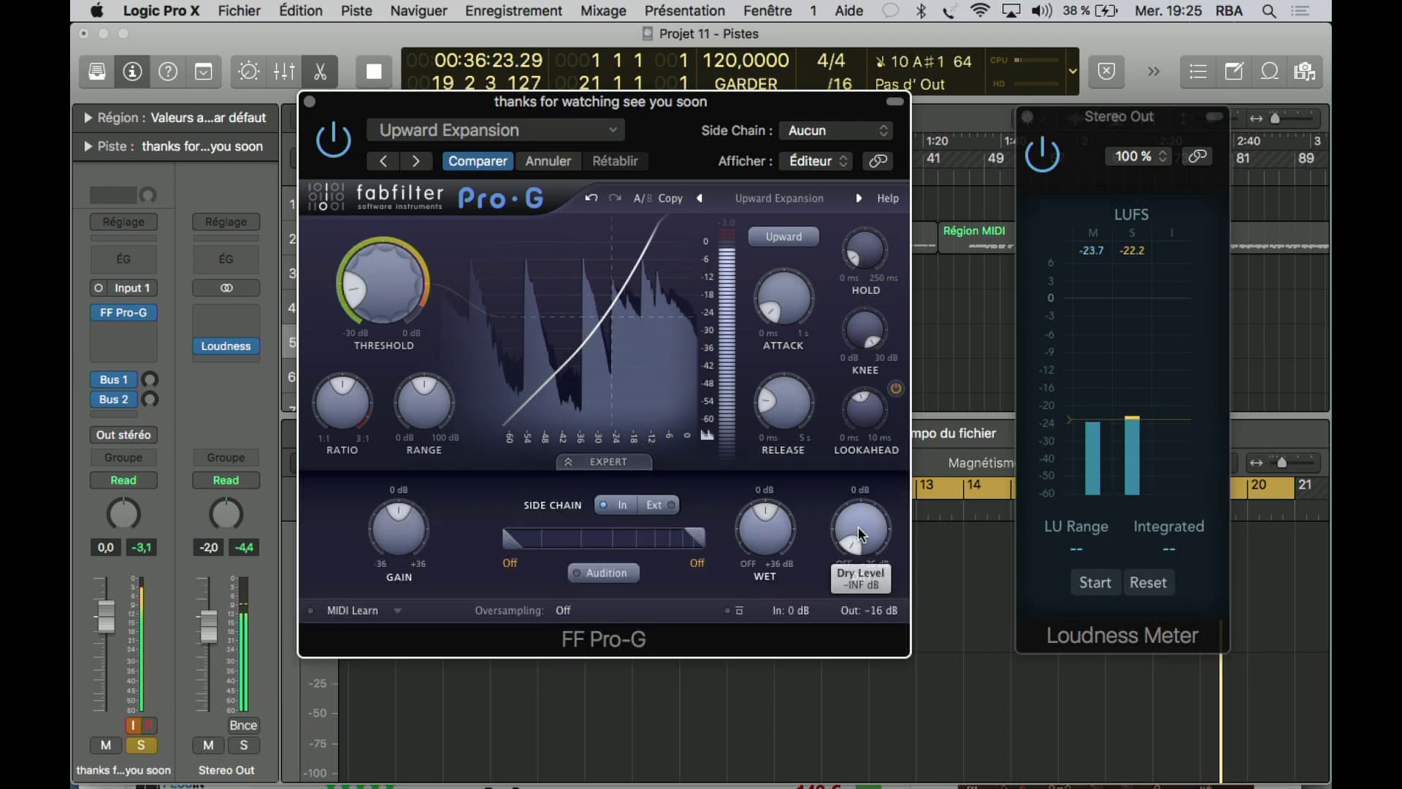
drag(859, 526, 874, 373)
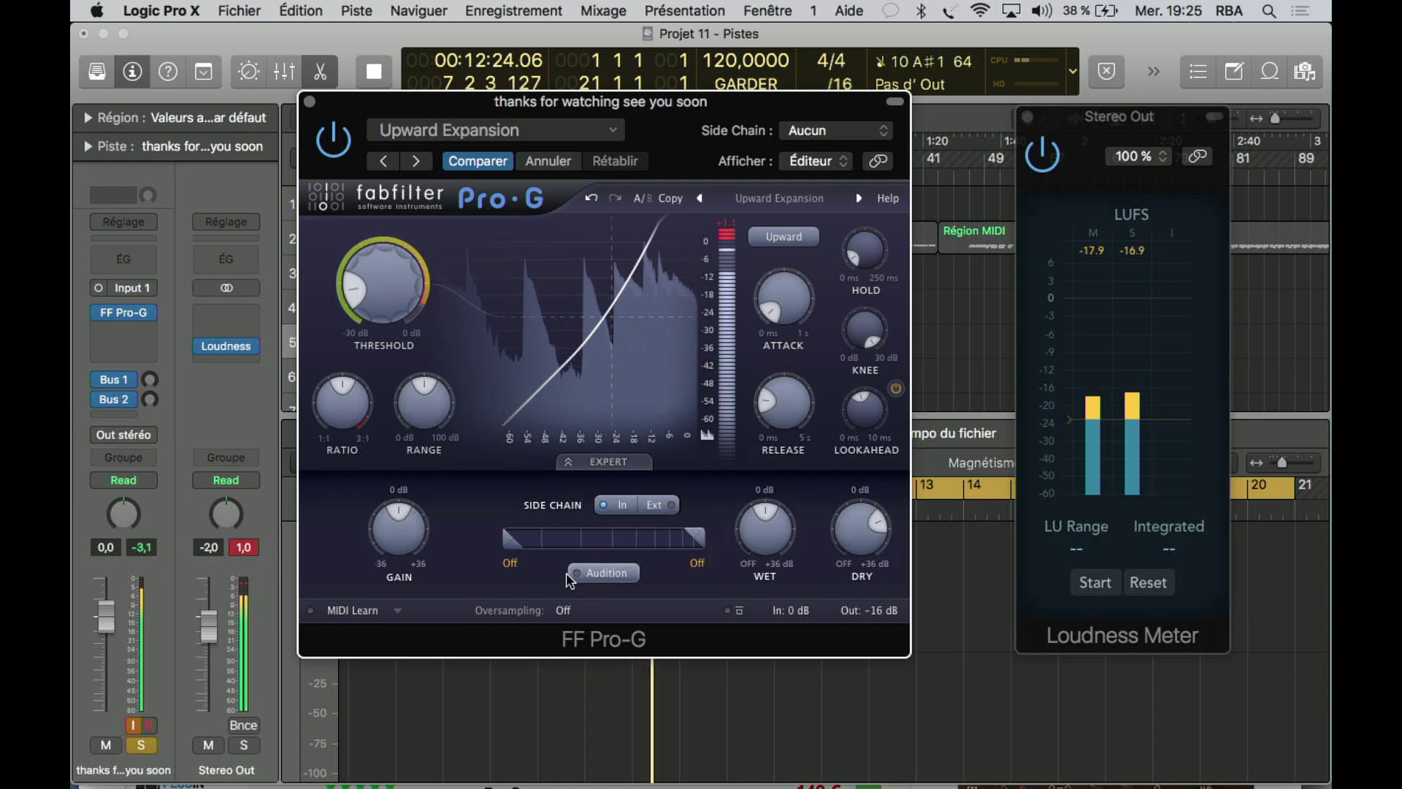
mouse_move(414, 528)
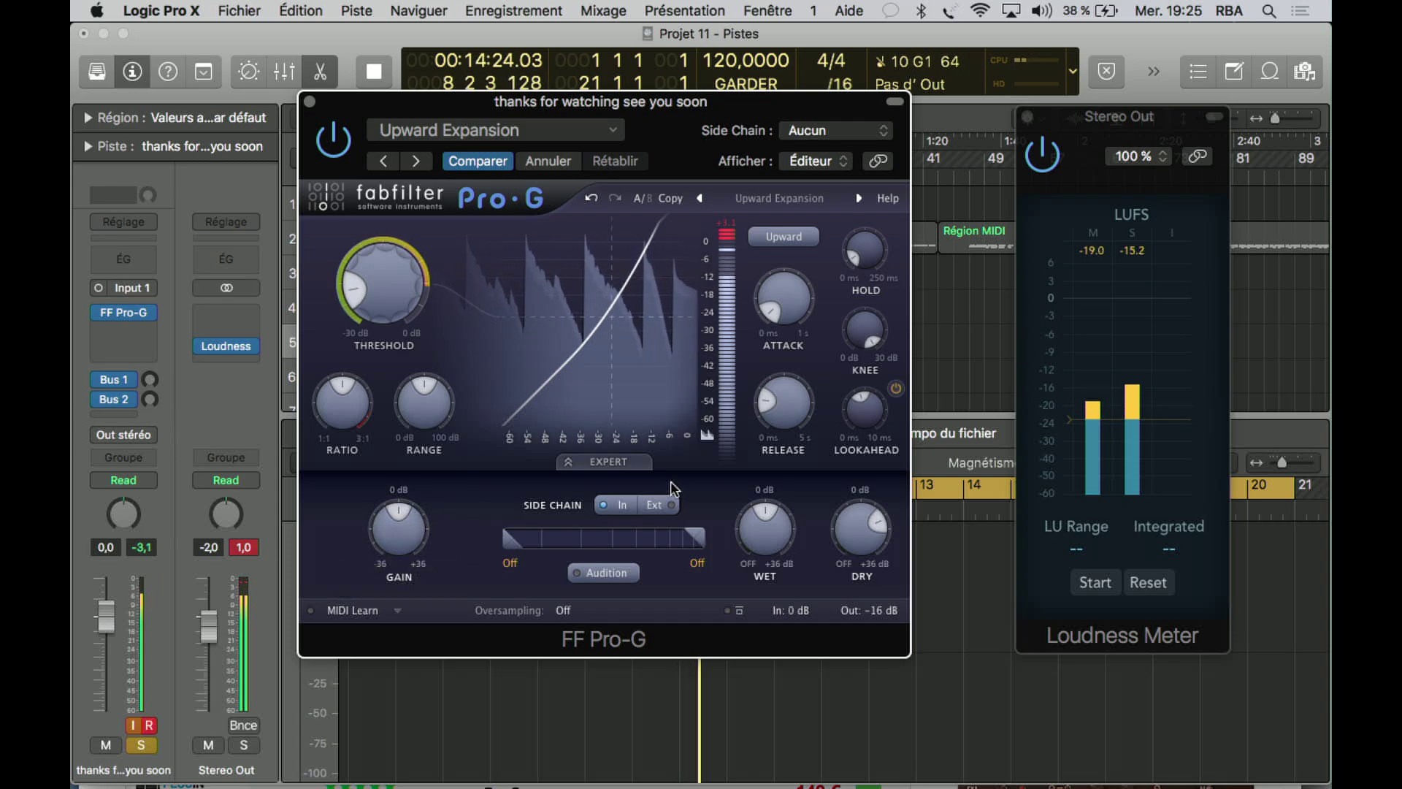
click(337, 154)
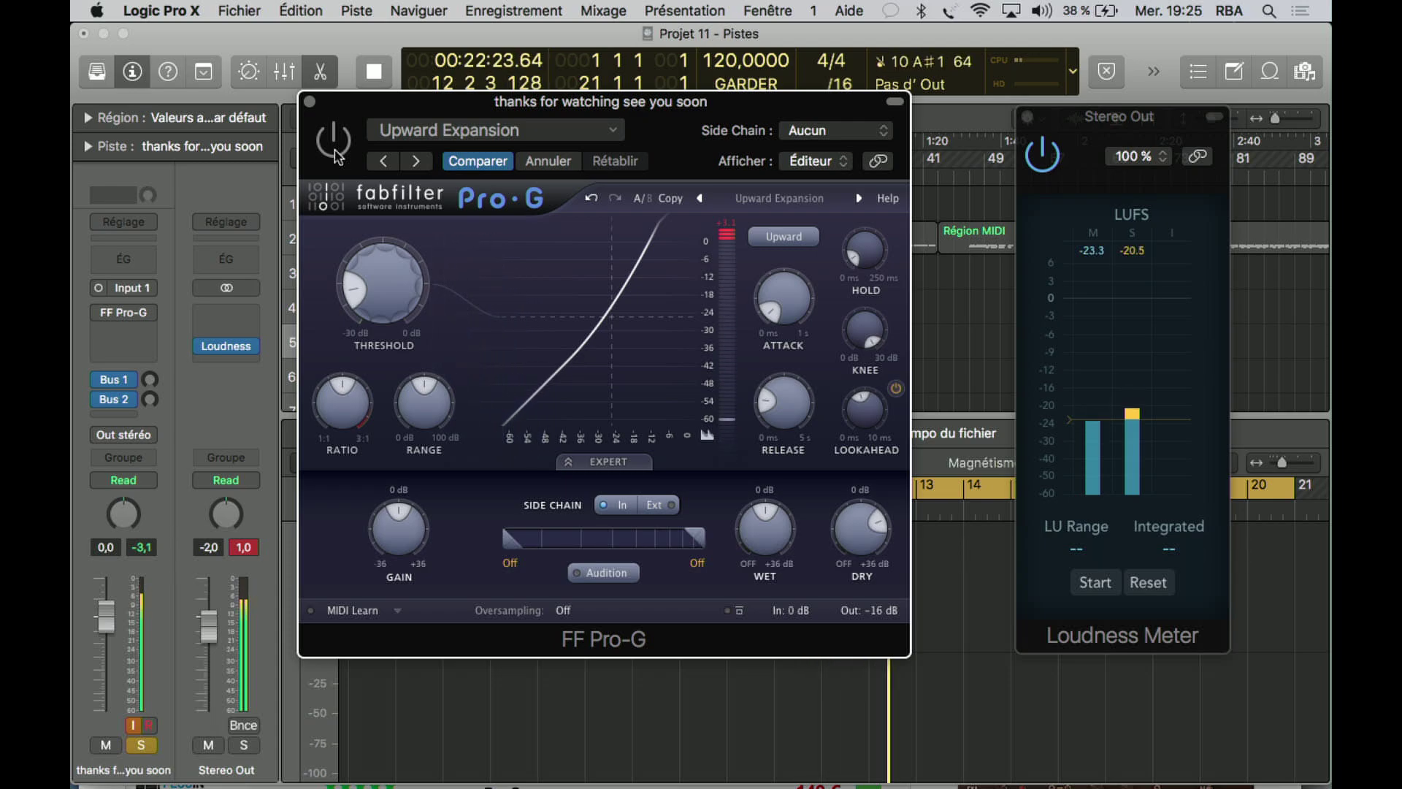
click(338, 154)
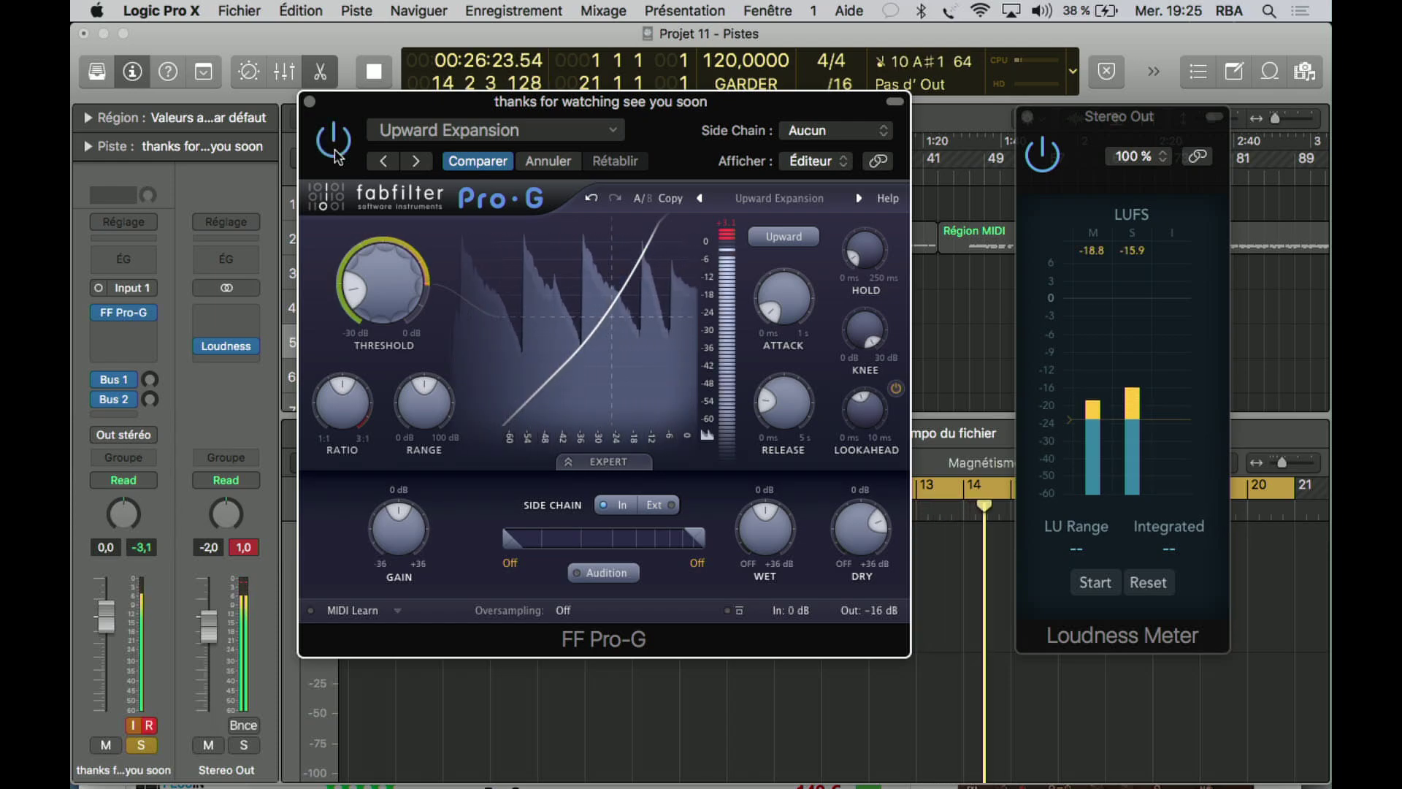
Try the Ducking style in Pro-G during playback, then return the style to Upward
click(794, 239)
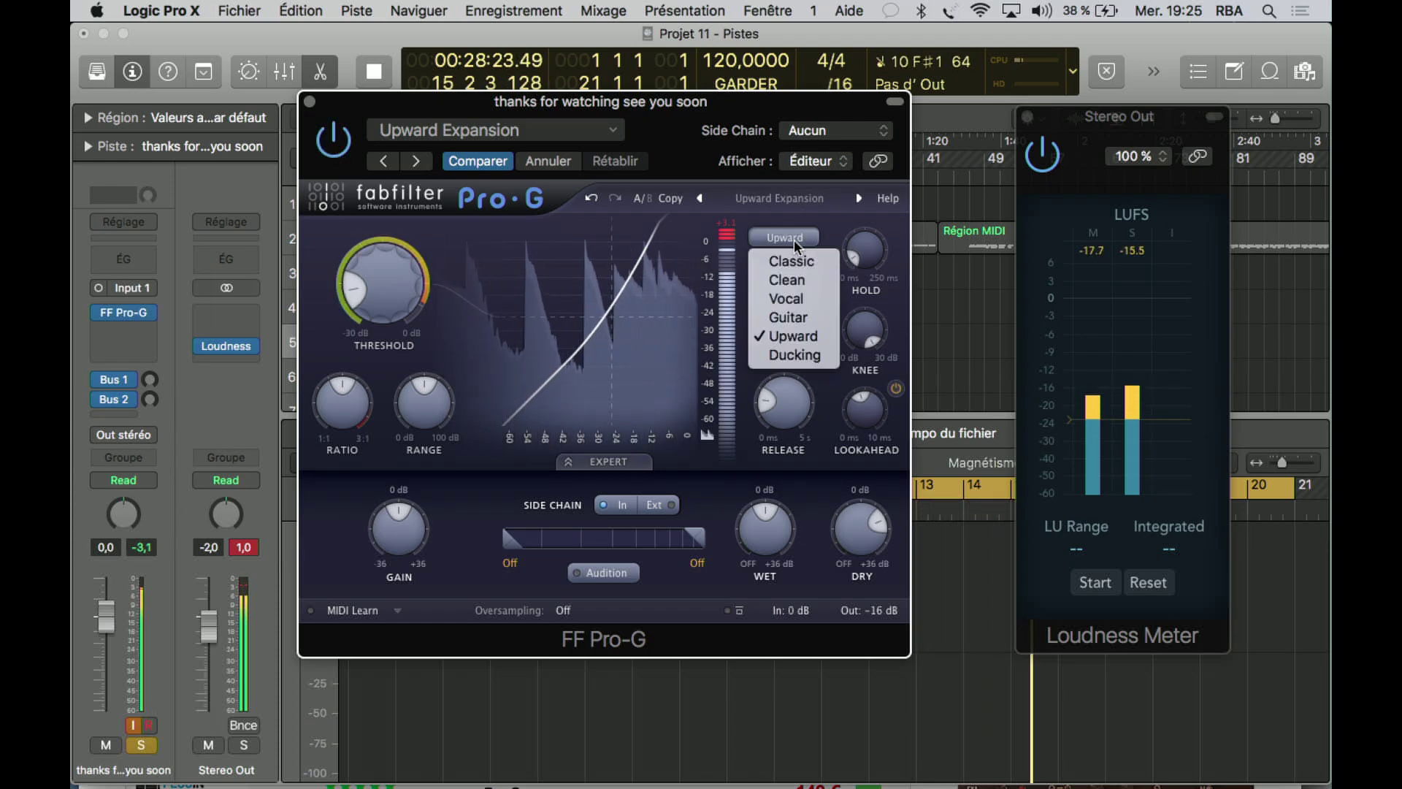
click(796, 355)
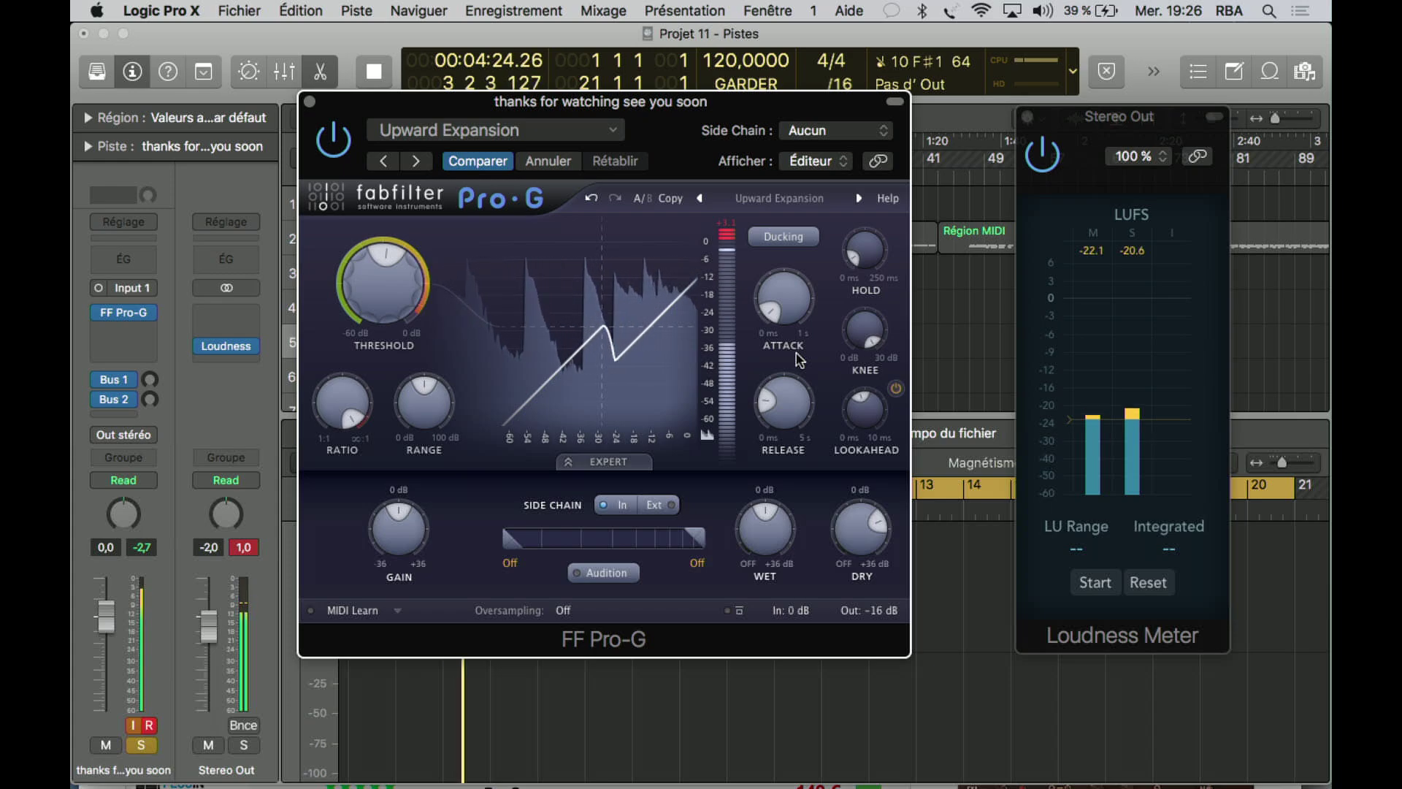
click(779, 238)
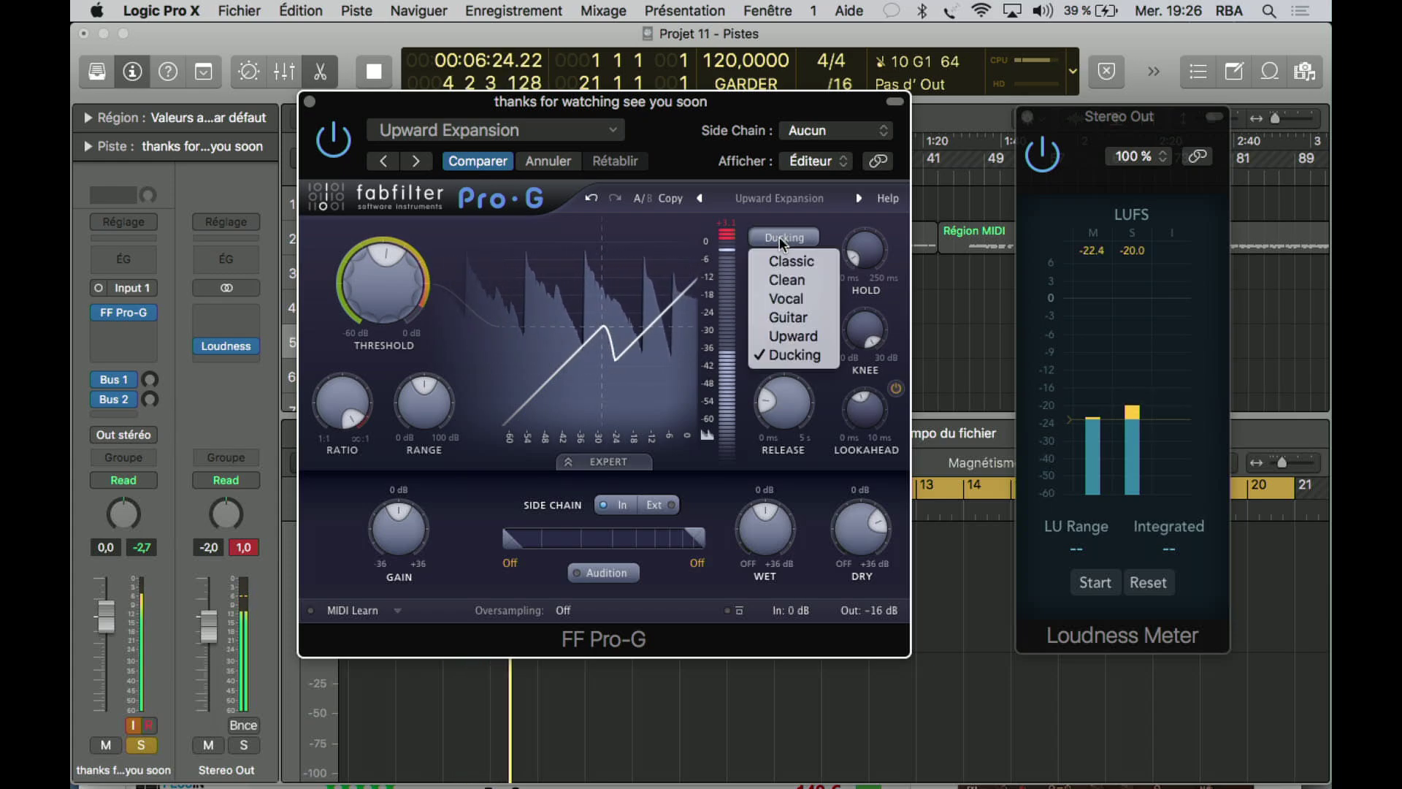
click(816, 336)
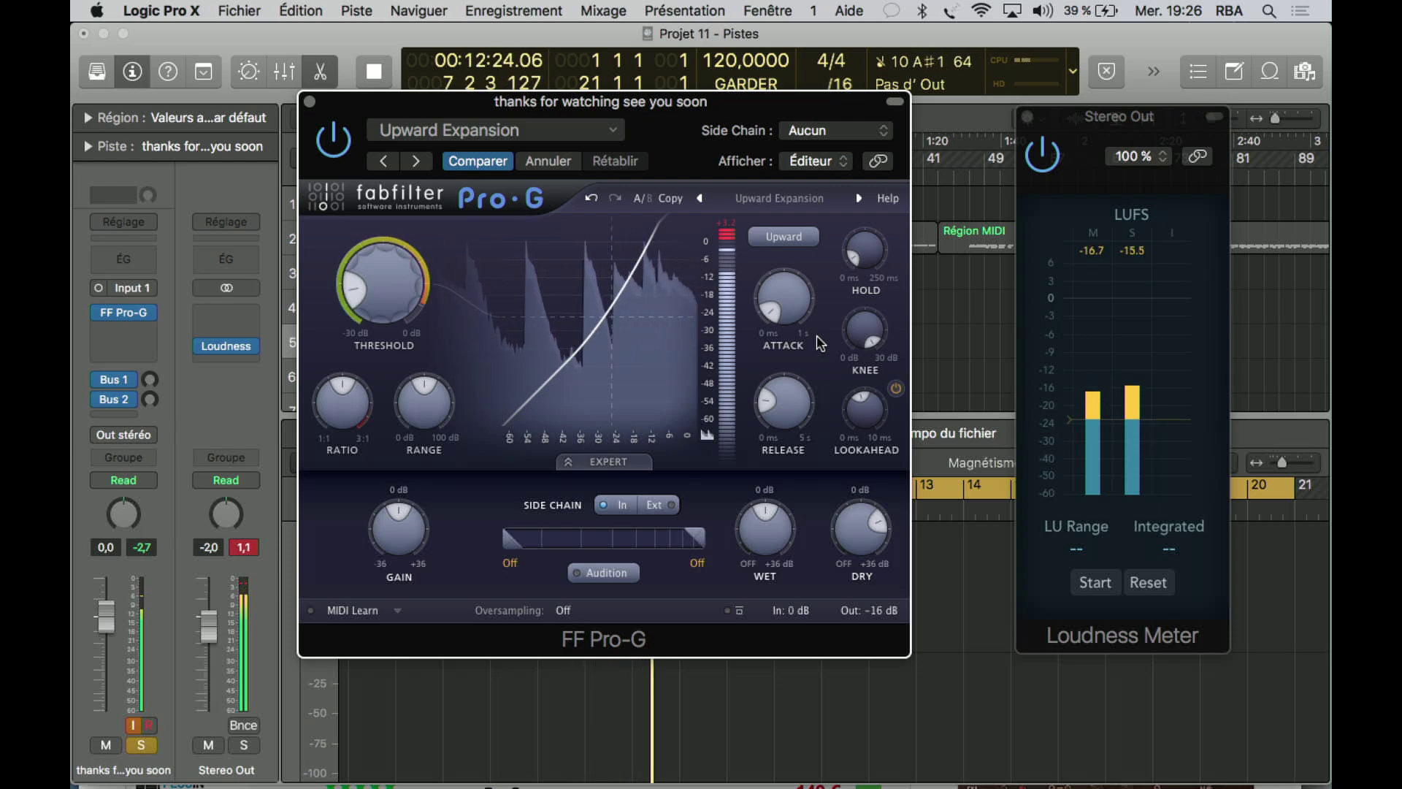
Bypass Pro-G and reactivate it to compare the upward expansion with the unprocessed signal
click(333, 146)
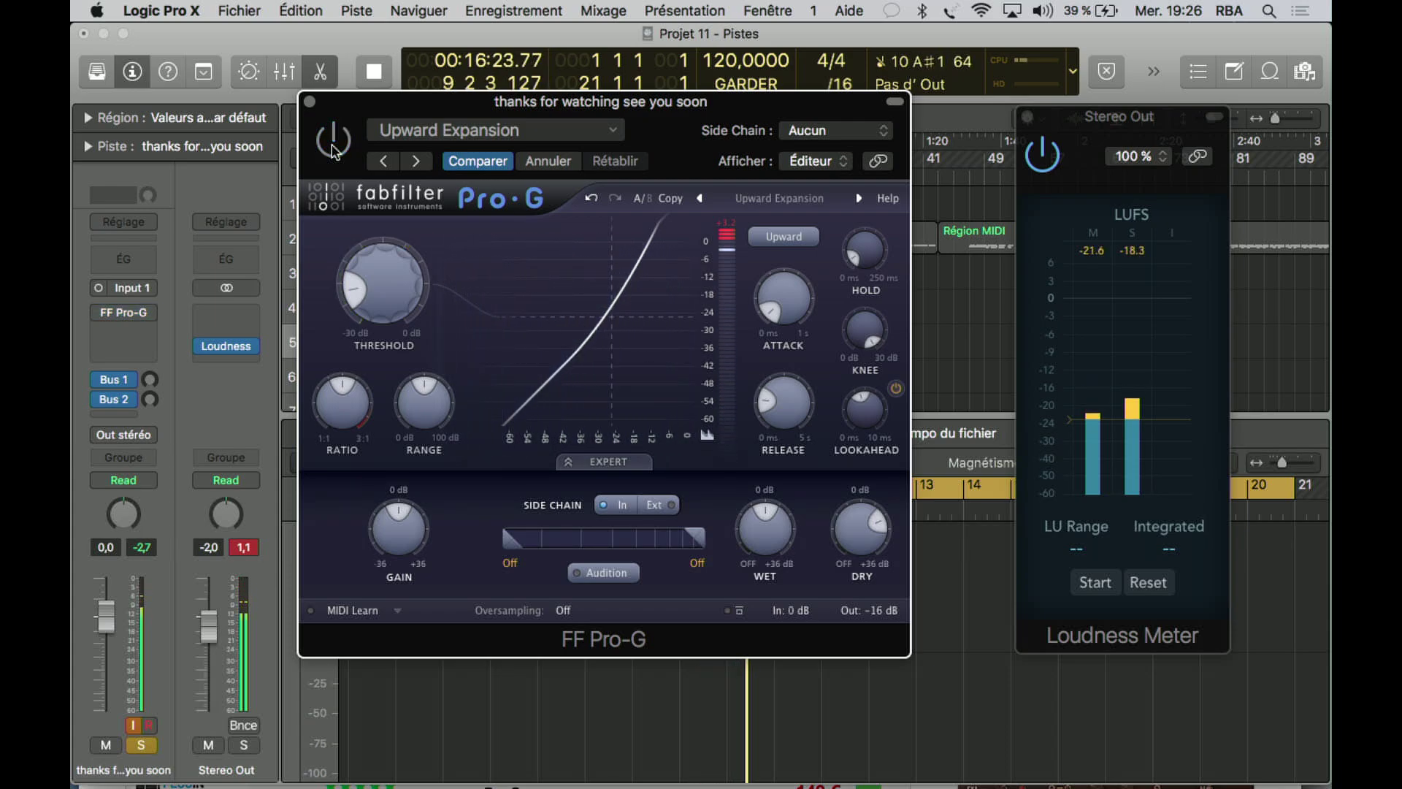
click(332, 146)
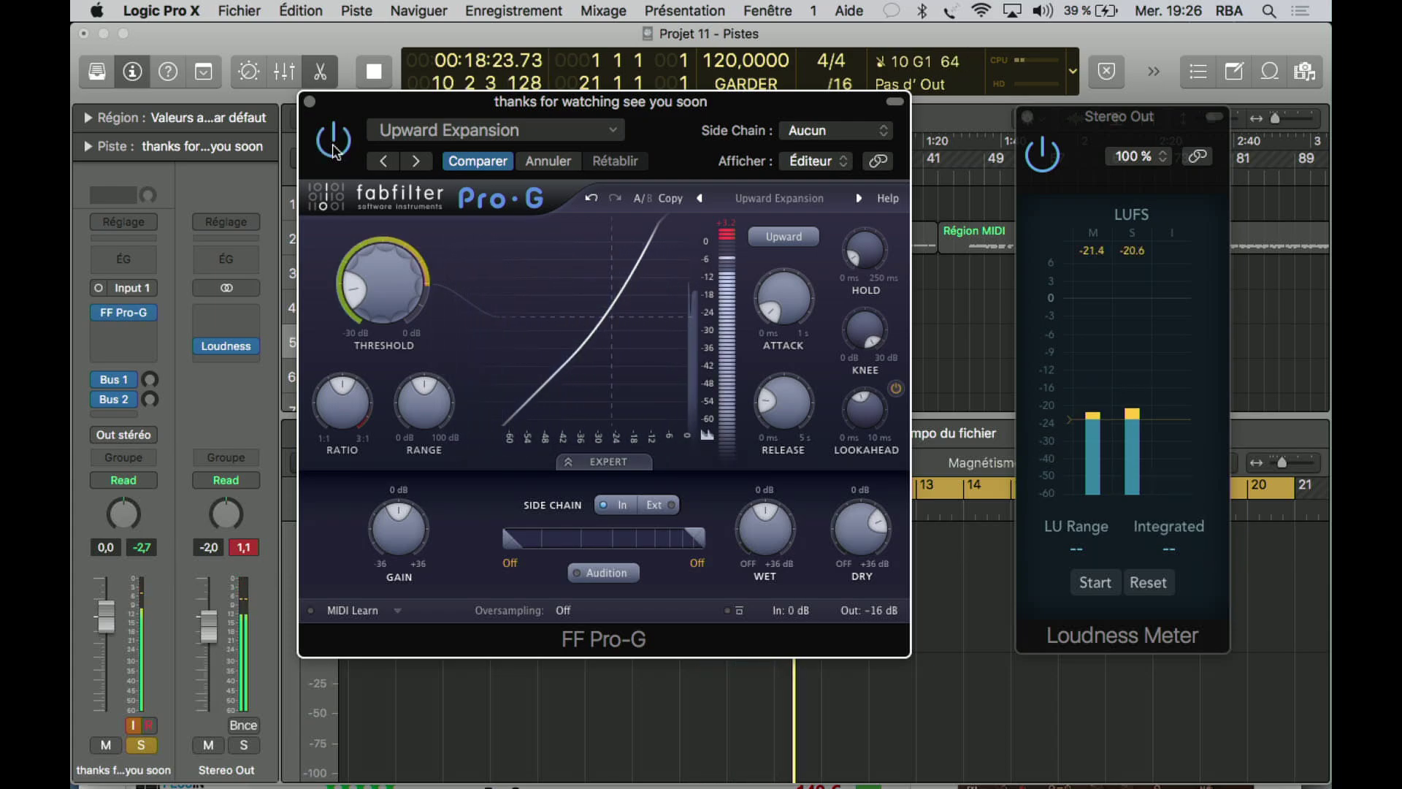
Audition Pro-G's side-chain signal briefly during playback, then switch the audition off
click(605, 573)
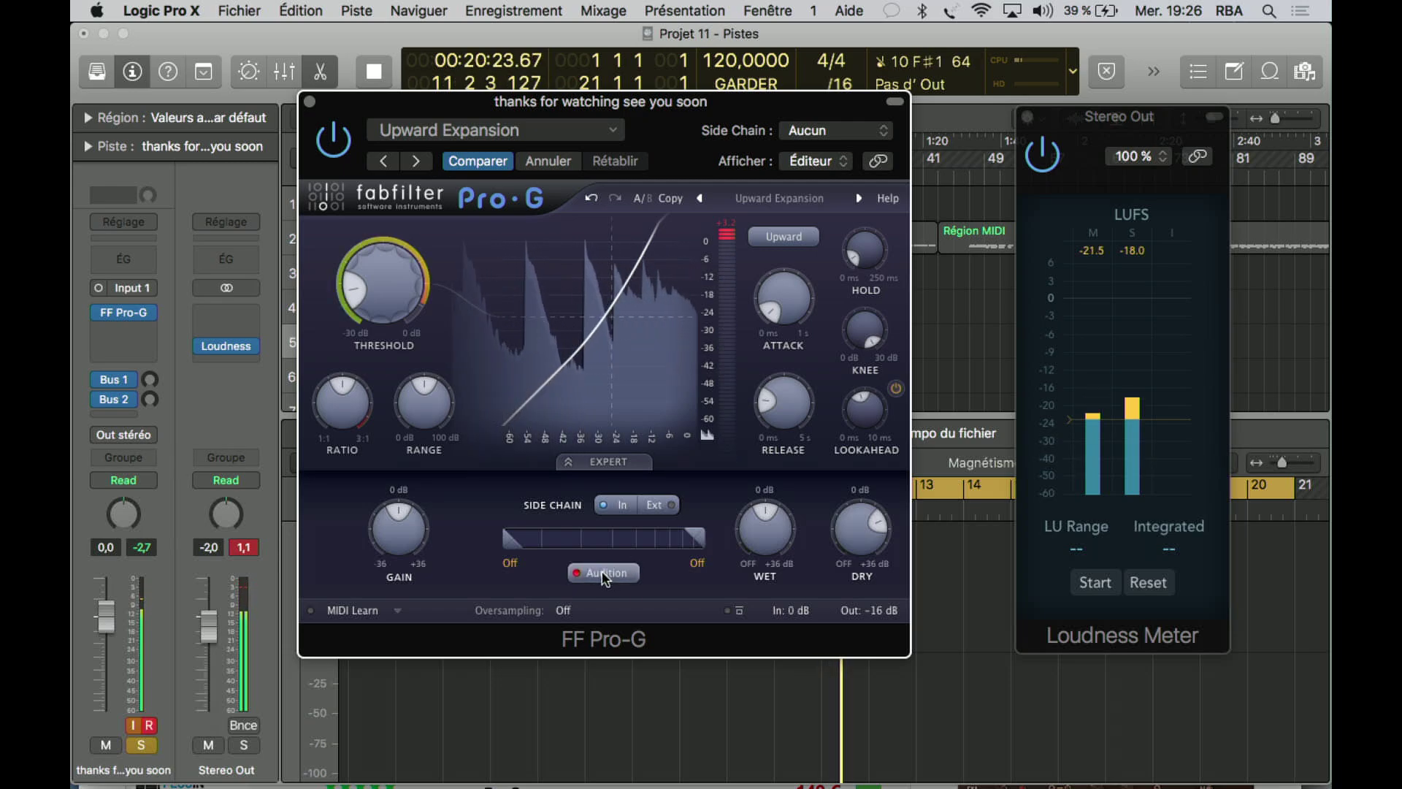
click(604, 573)
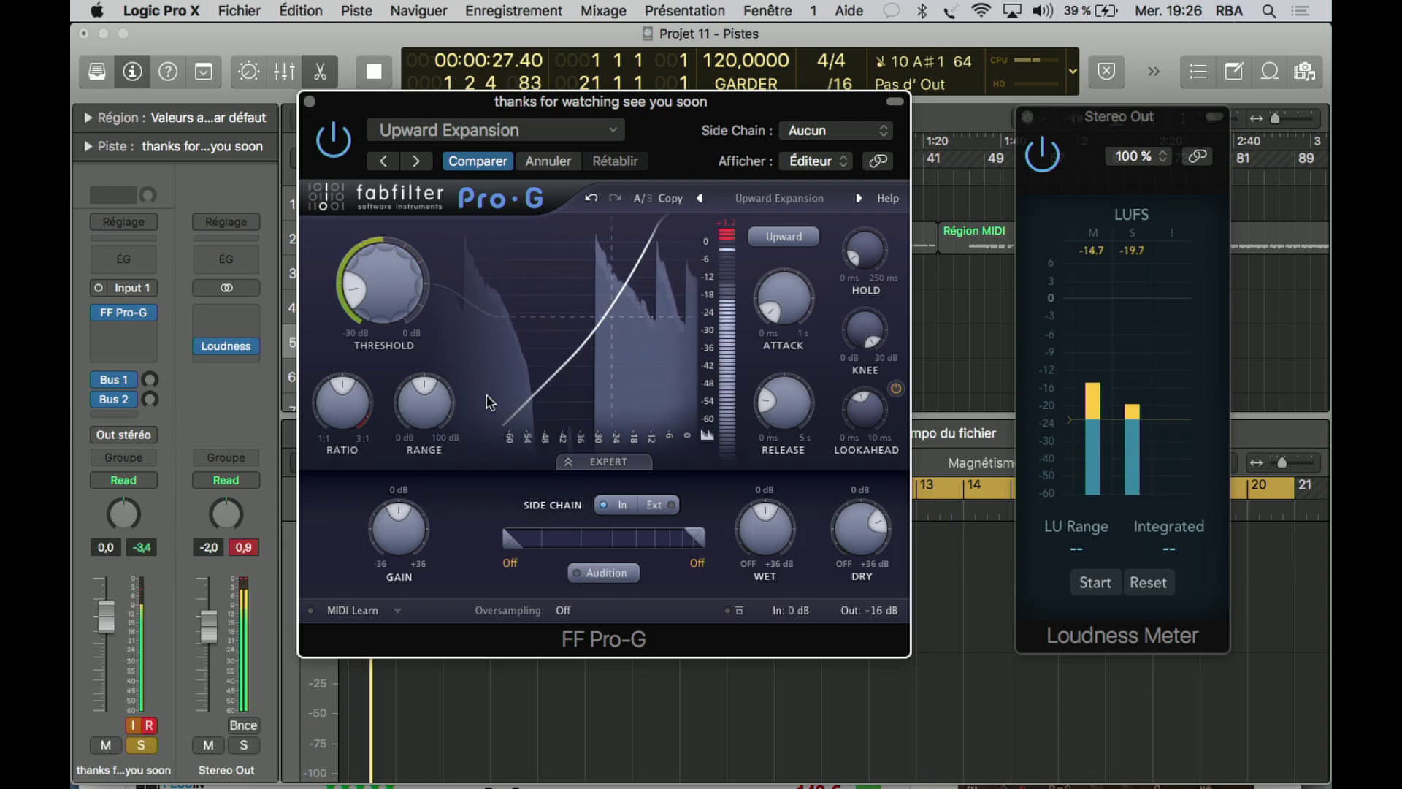
Uncover the track list, solo track 1 alongside track 5 to compare Pro-G active and bypassed, then remove track 1's solo
drag(428, 110, 555, 100)
click(382, 204)
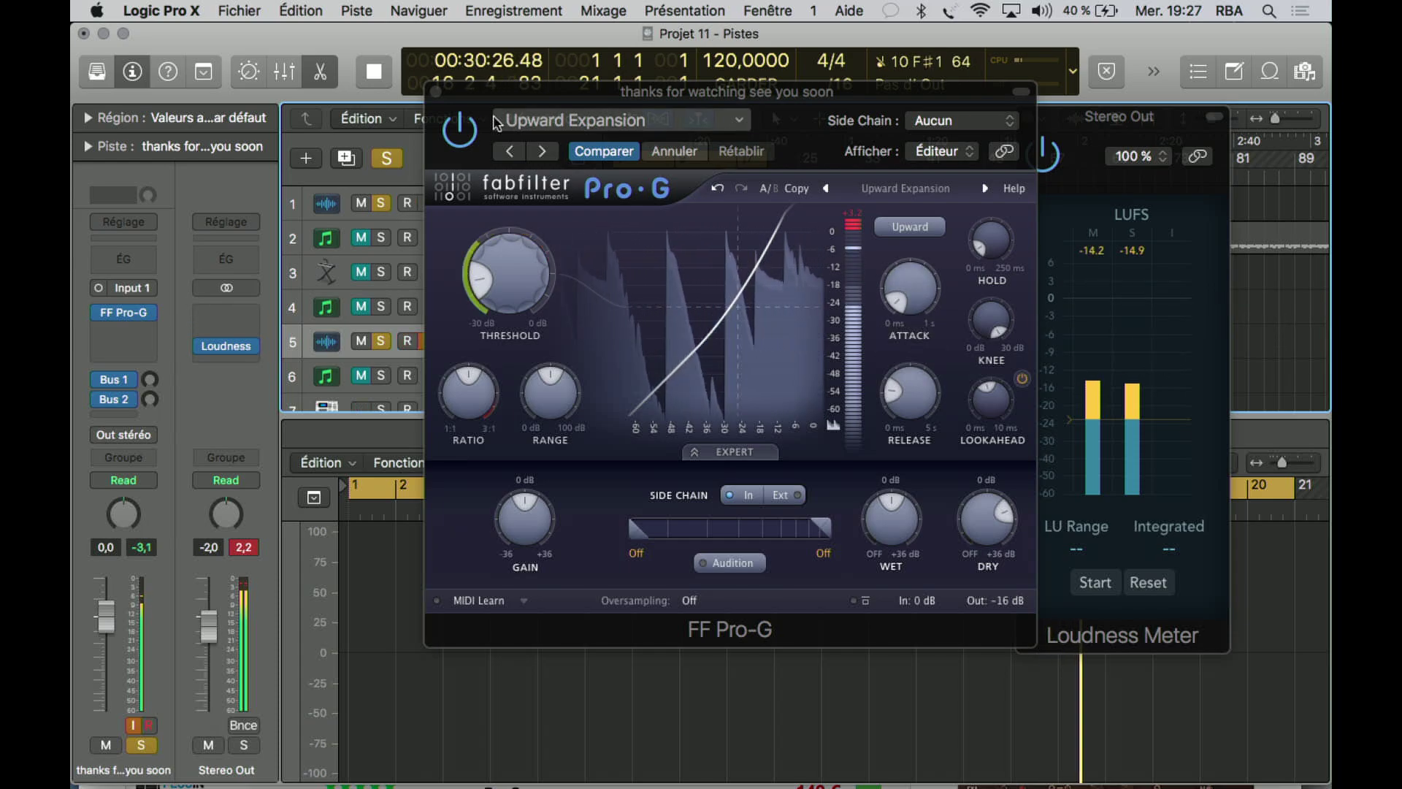
click(458, 133)
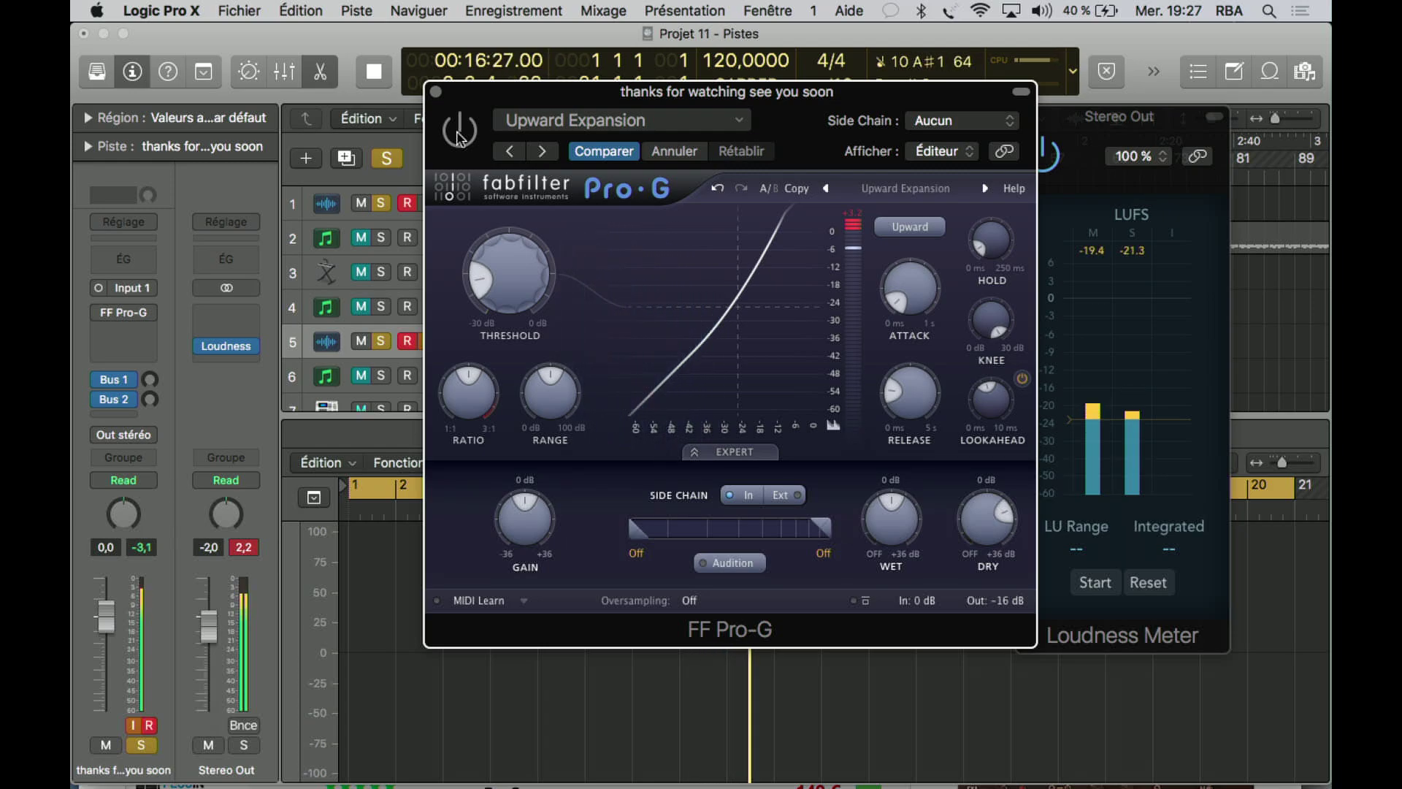
click(459, 131)
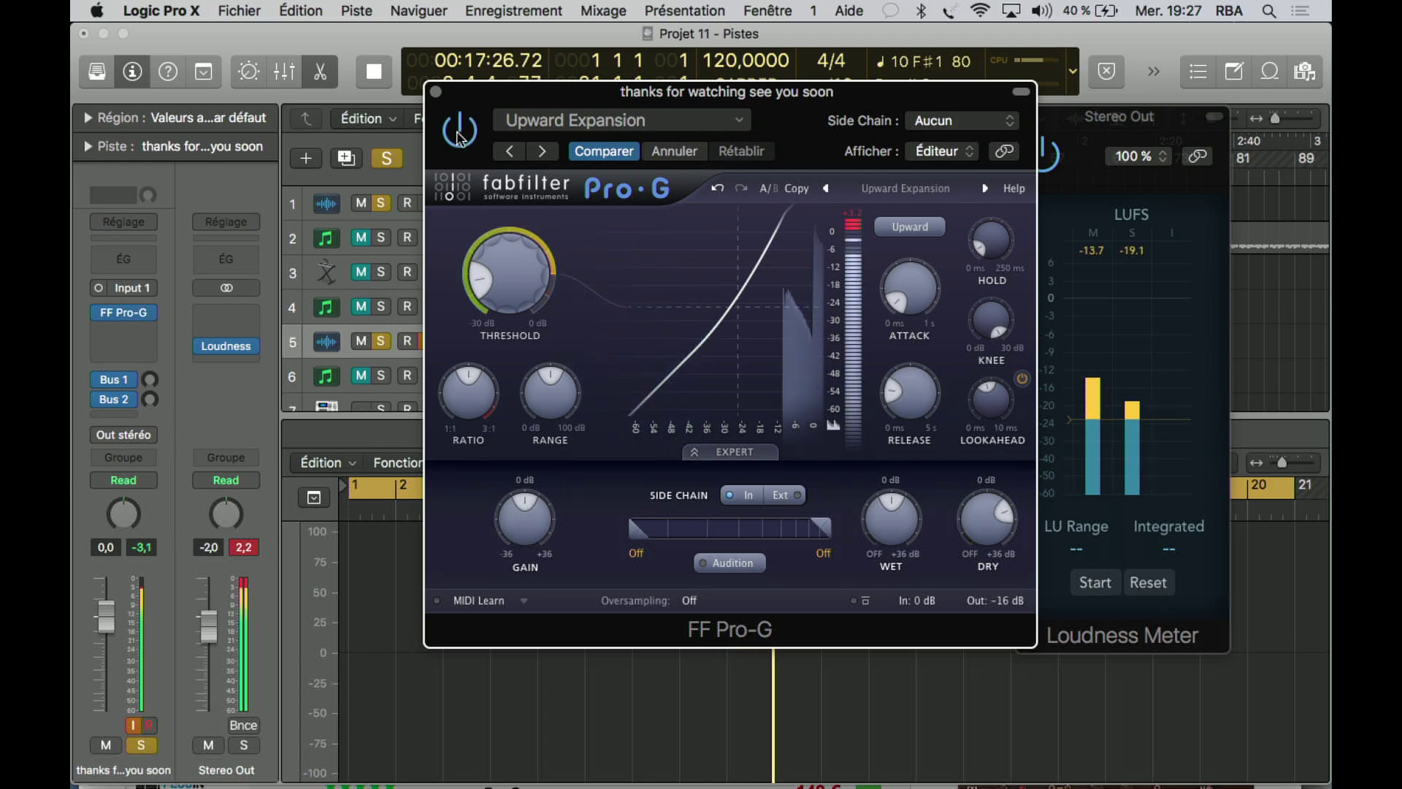
click(380, 208)
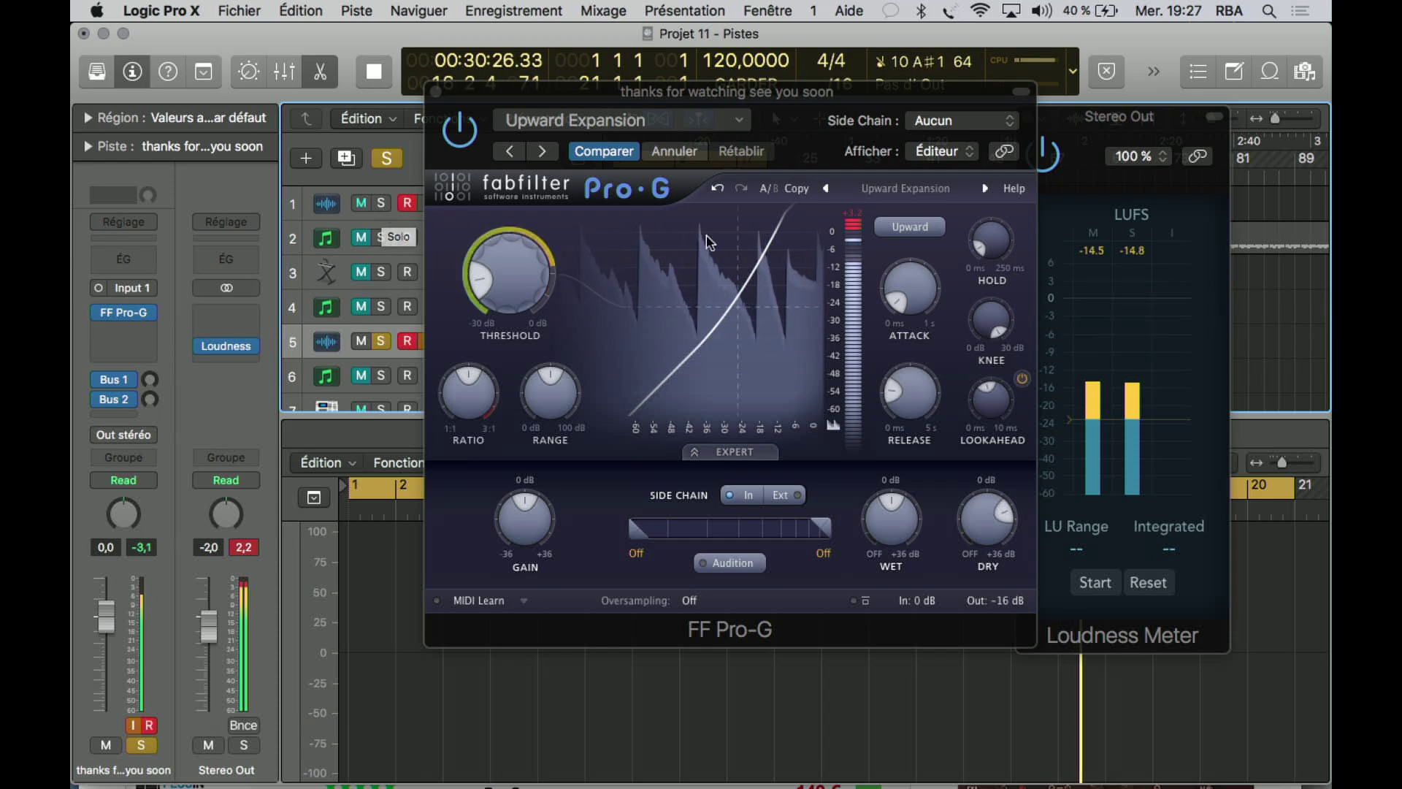
Load the Added Dynamic Range bM preset in Pro-G and compare it with the plug-in bypassed
click(985, 188)
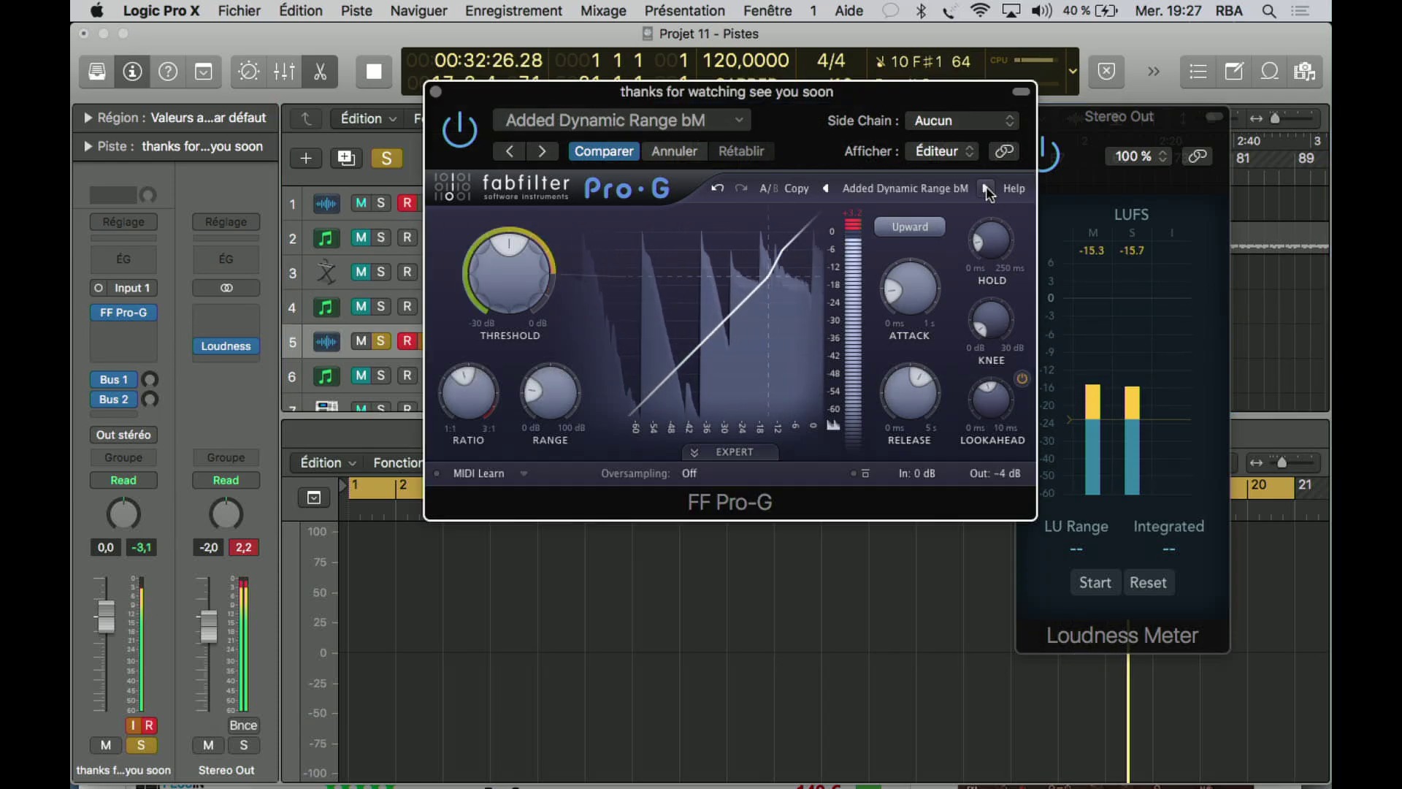
click(460, 129)
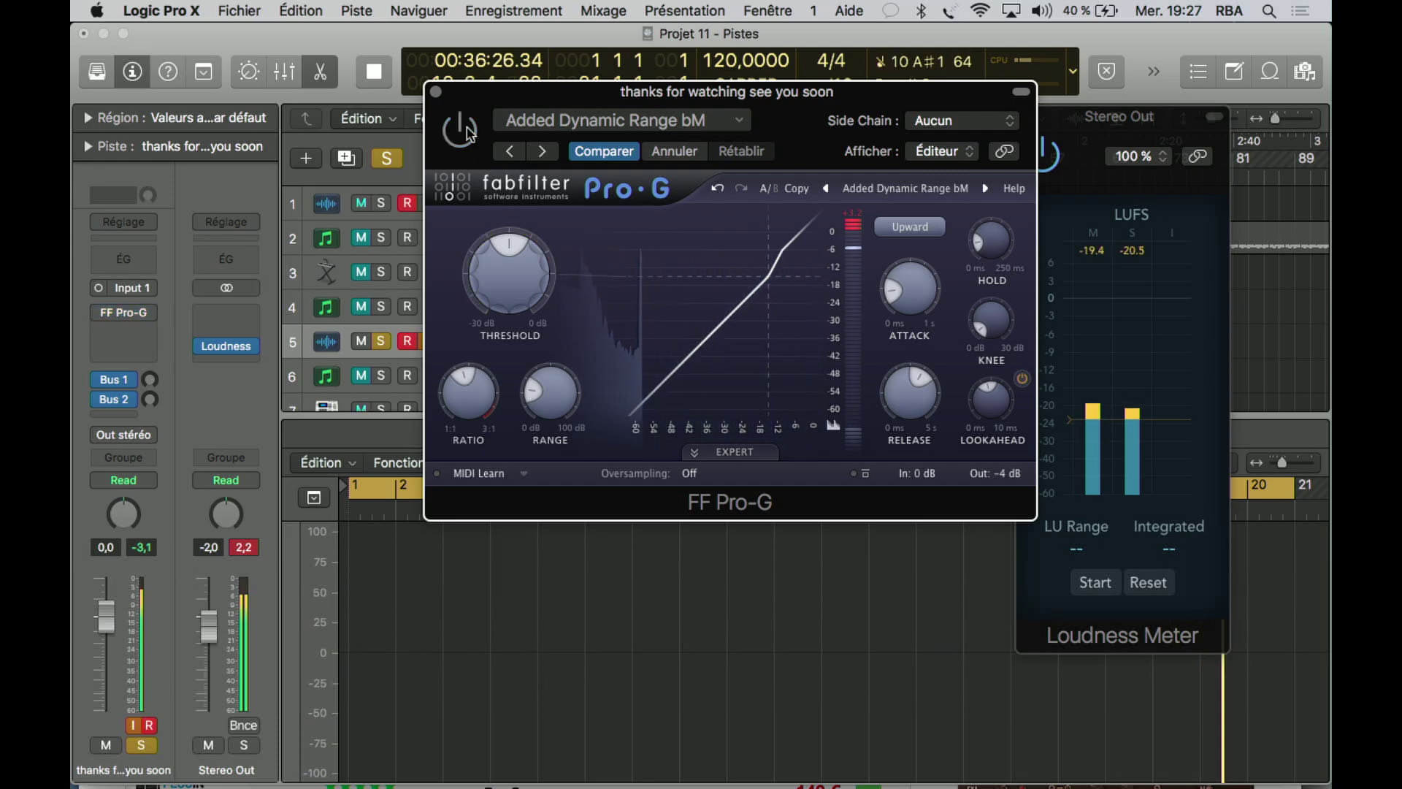
click(460, 130)
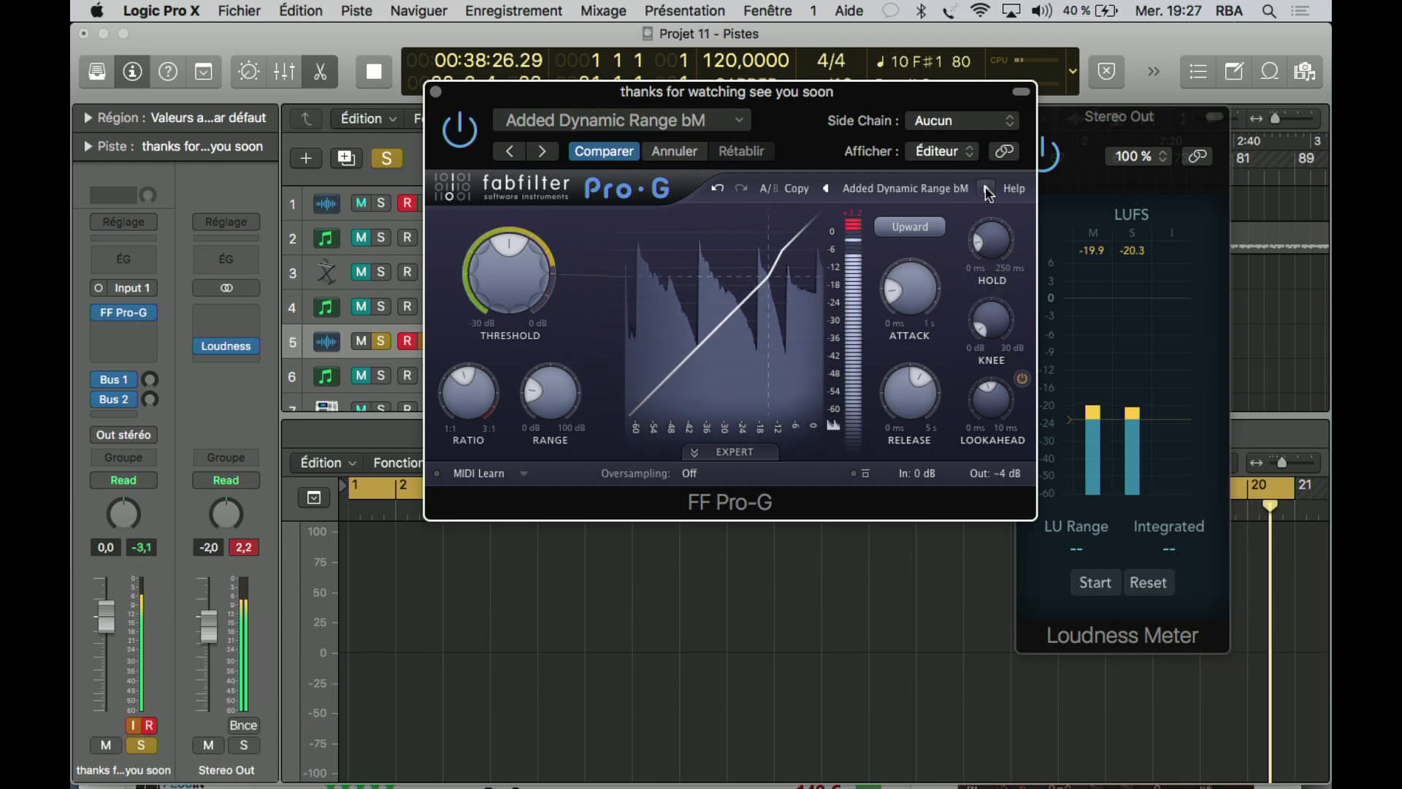
Load the Beats preset in Pro-G and compare it with the plug-in bypassed
click(985, 188)
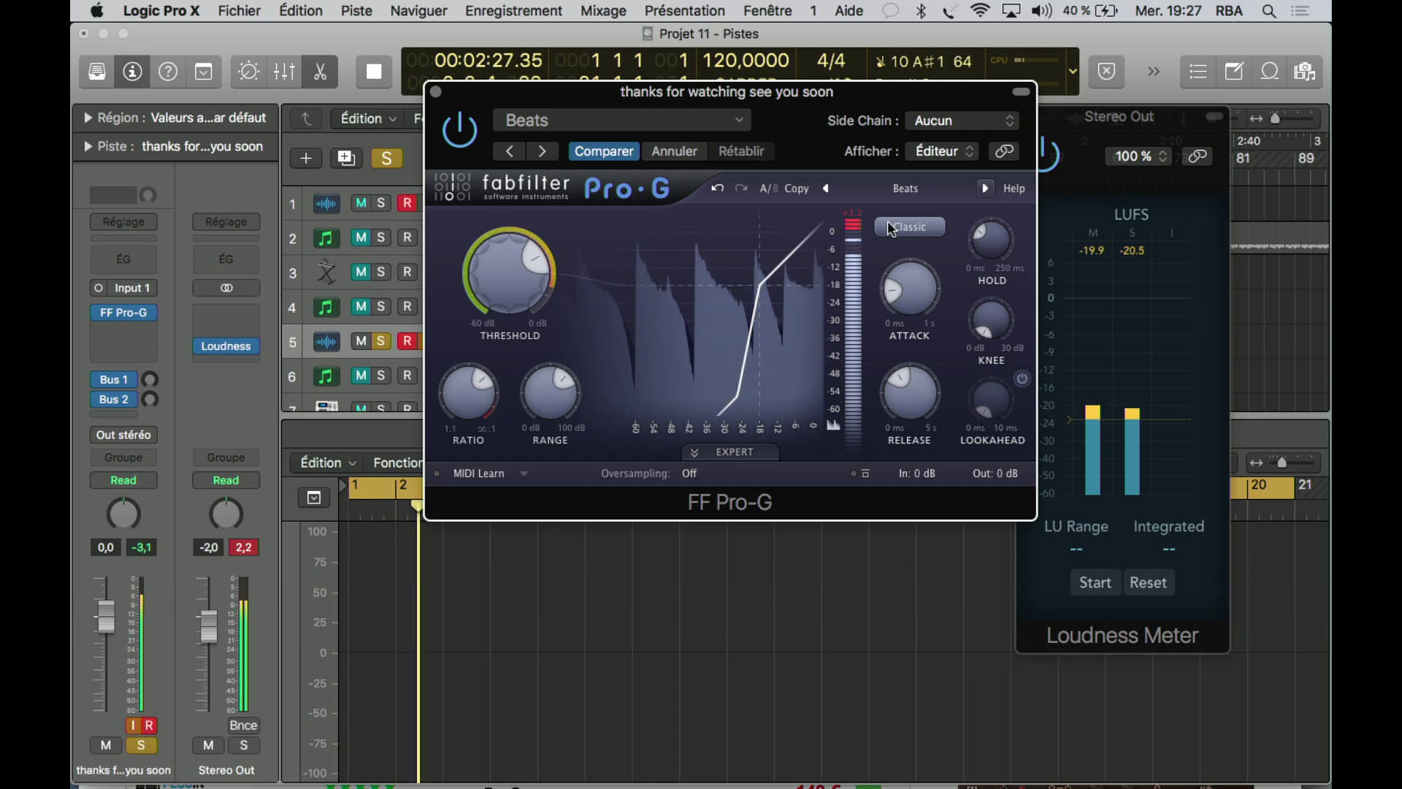
click(465, 137)
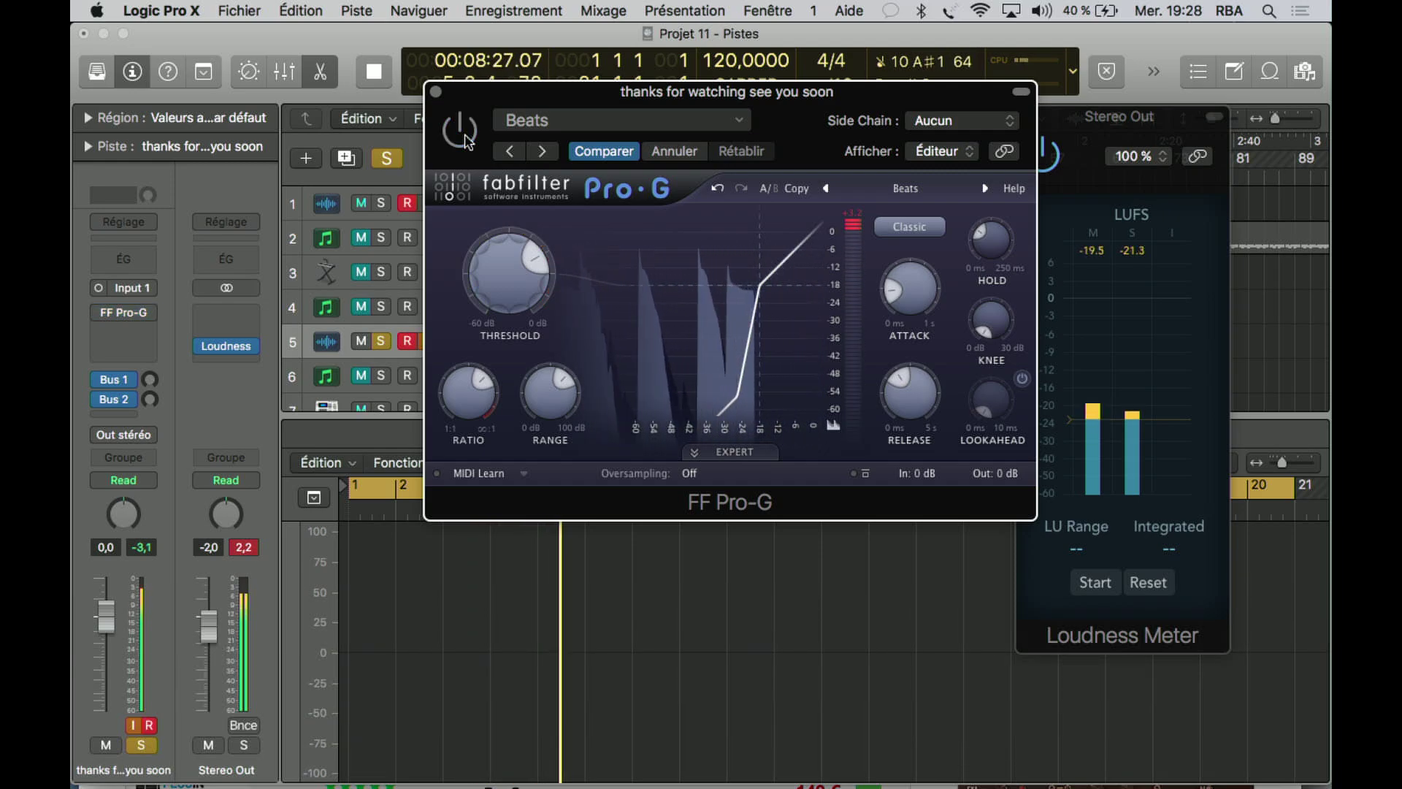
click(465, 137)
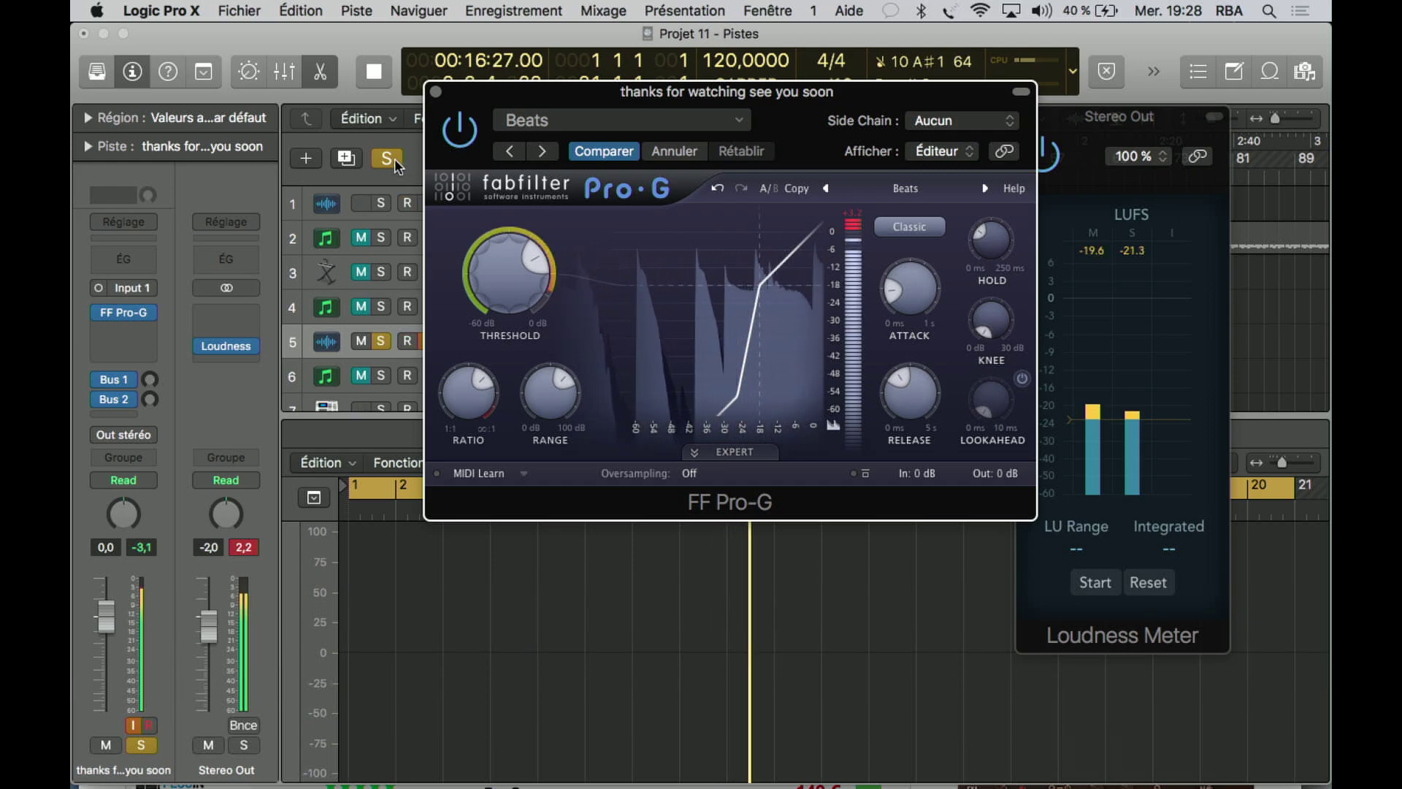
Solo track 1 to hear the Beats preset with it, reposition the Pro-G window, and remove track 1's solo
click(382, 239)
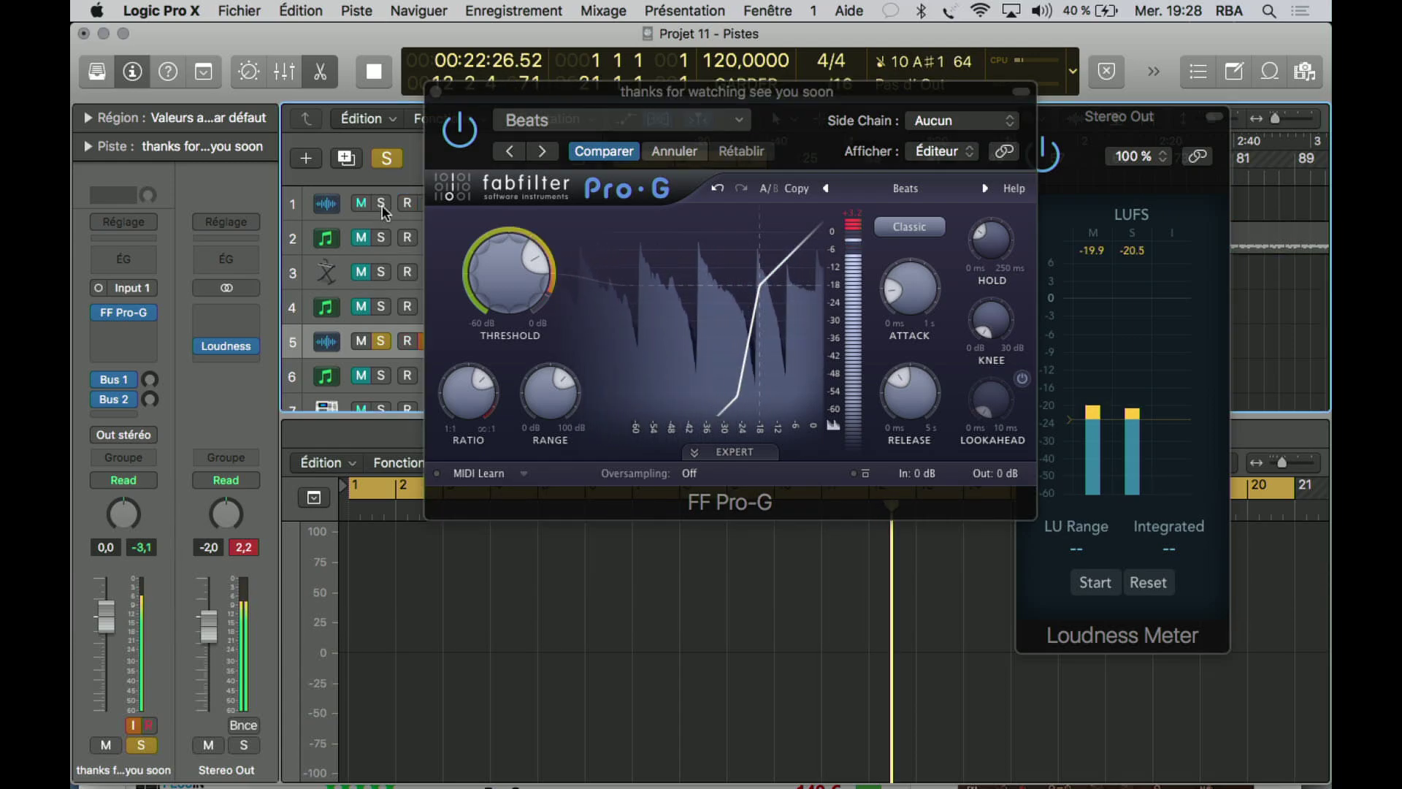
click(381, 207)
drag(489, 99, 422, 148)
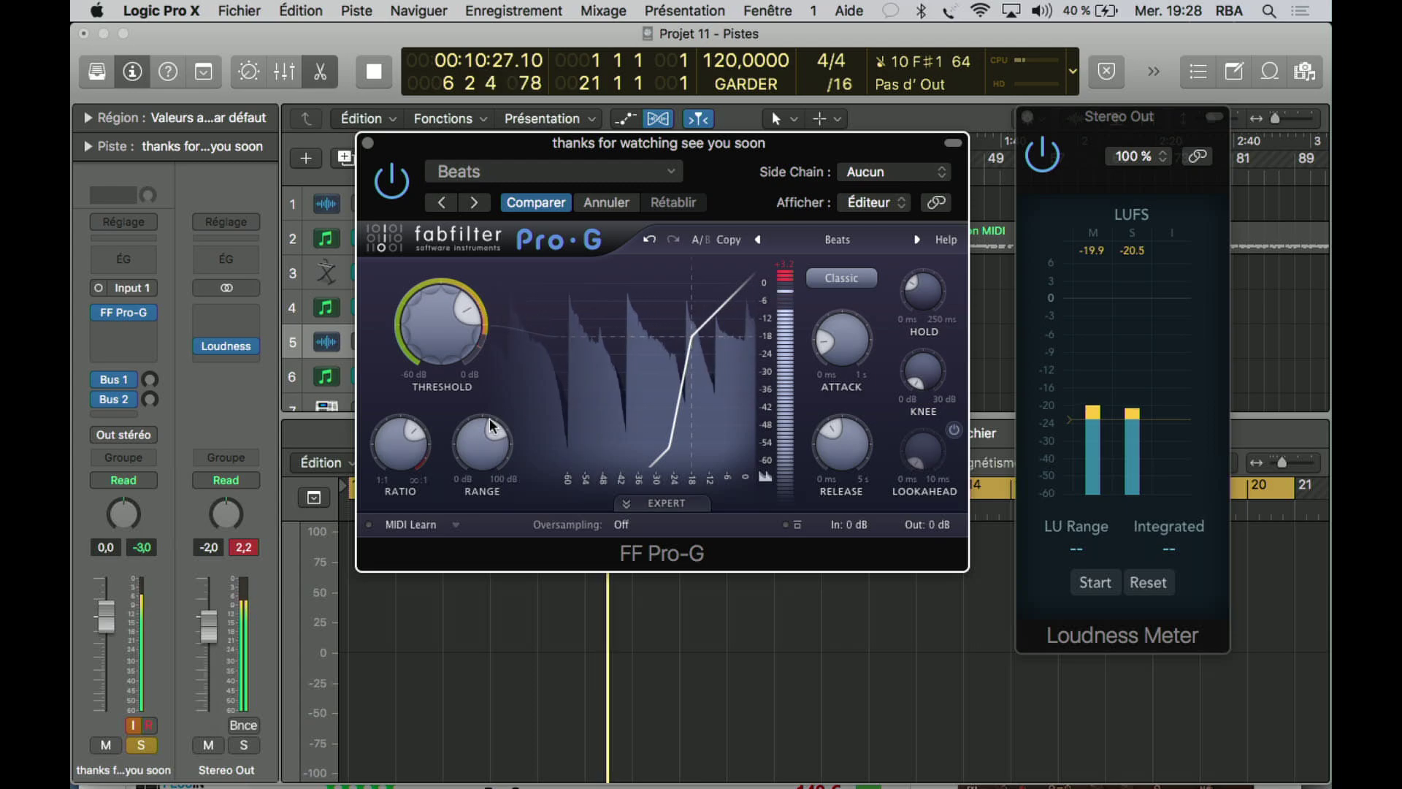
drag(428, 146, 547, 155)
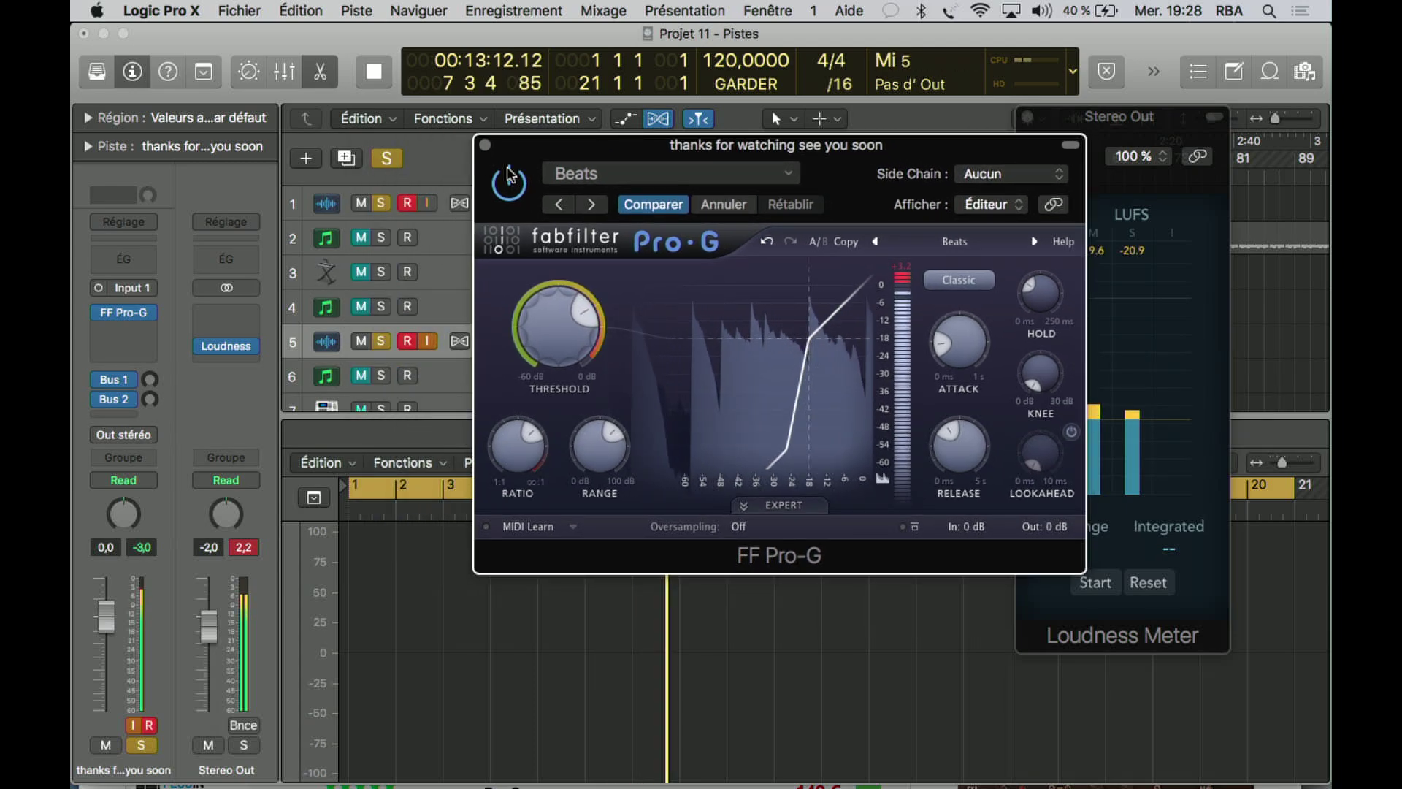
click(407, 204)
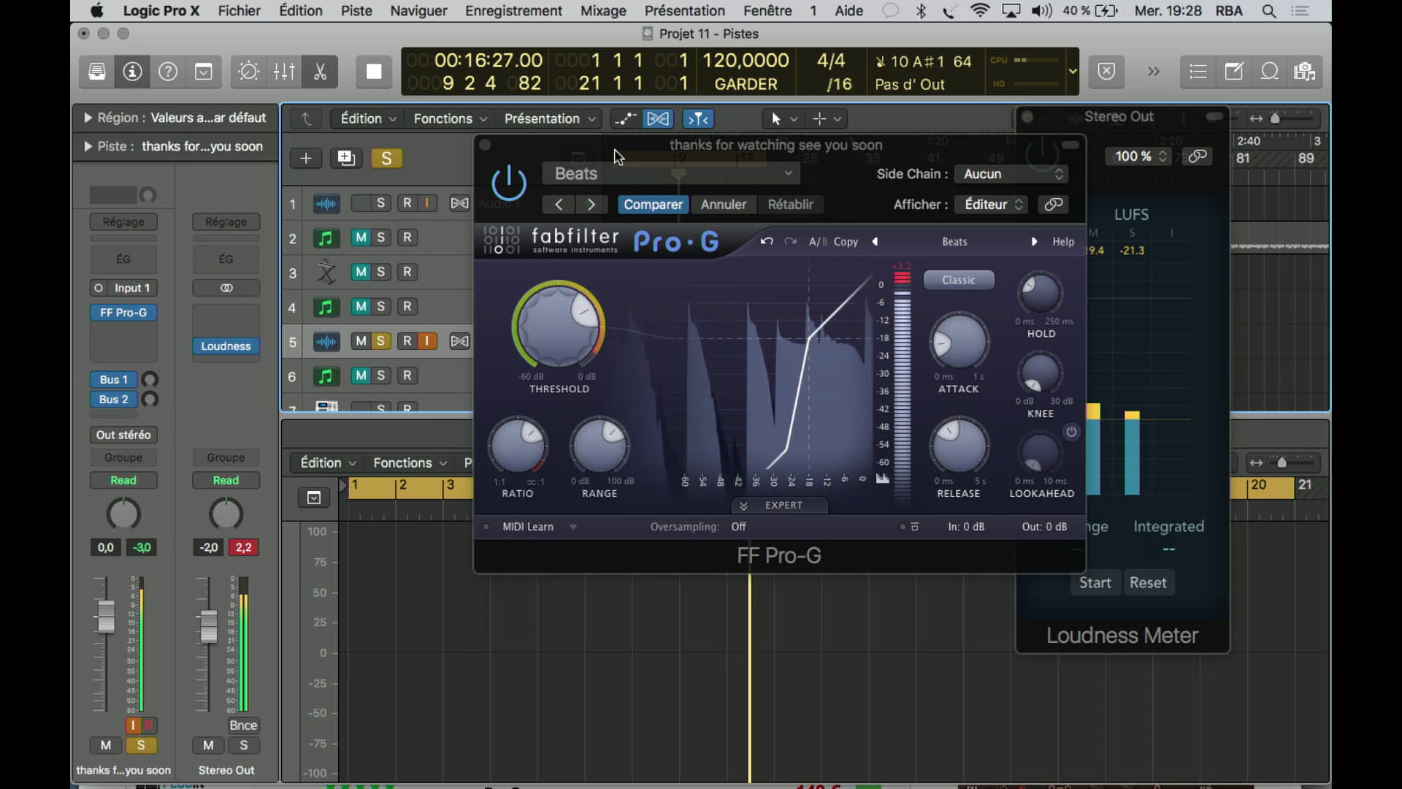
Bypass Pro-G, shift its window clear of the Loudness Meter, and reactivate it to compare the Beats preset's loudness
click(510, 184)
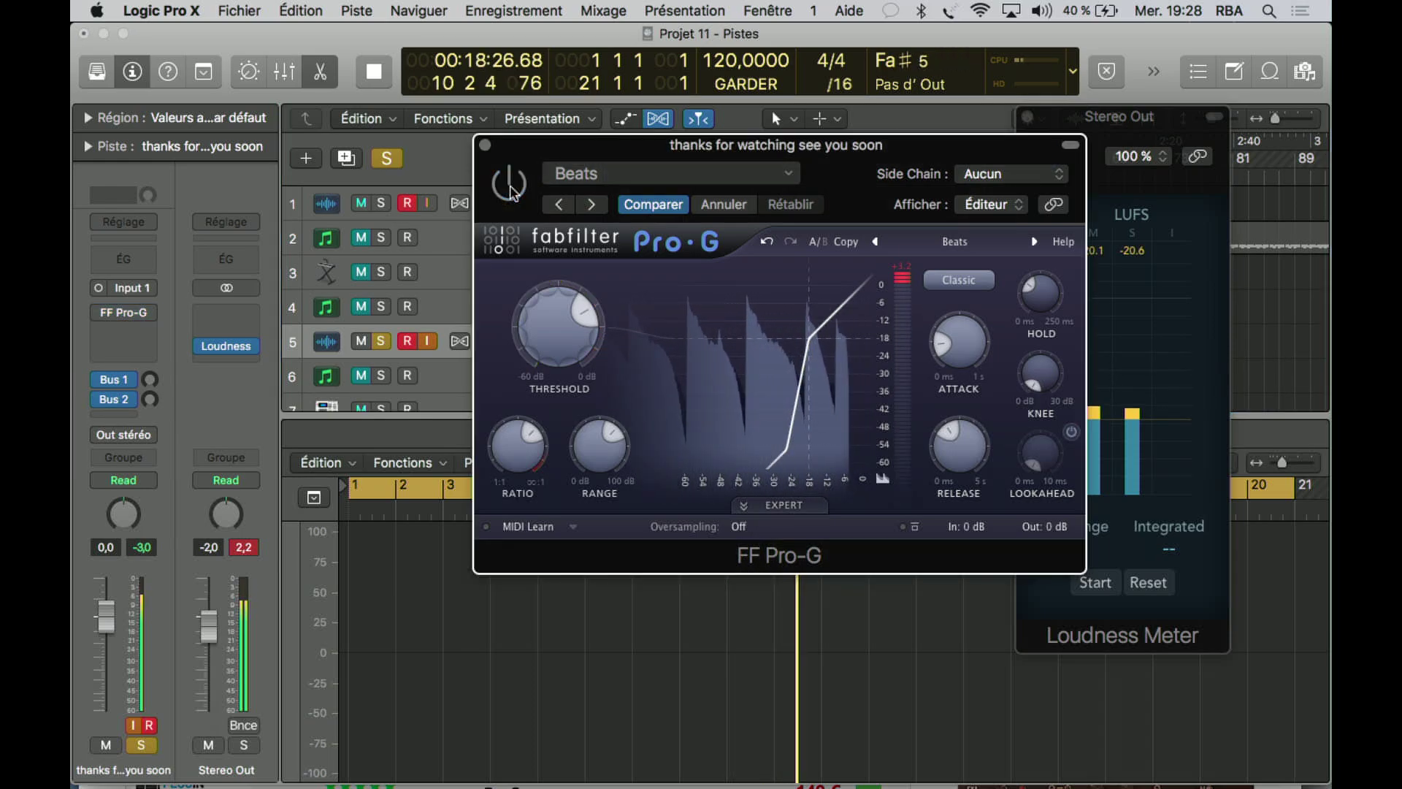
drag(664, 145, 590, 145)
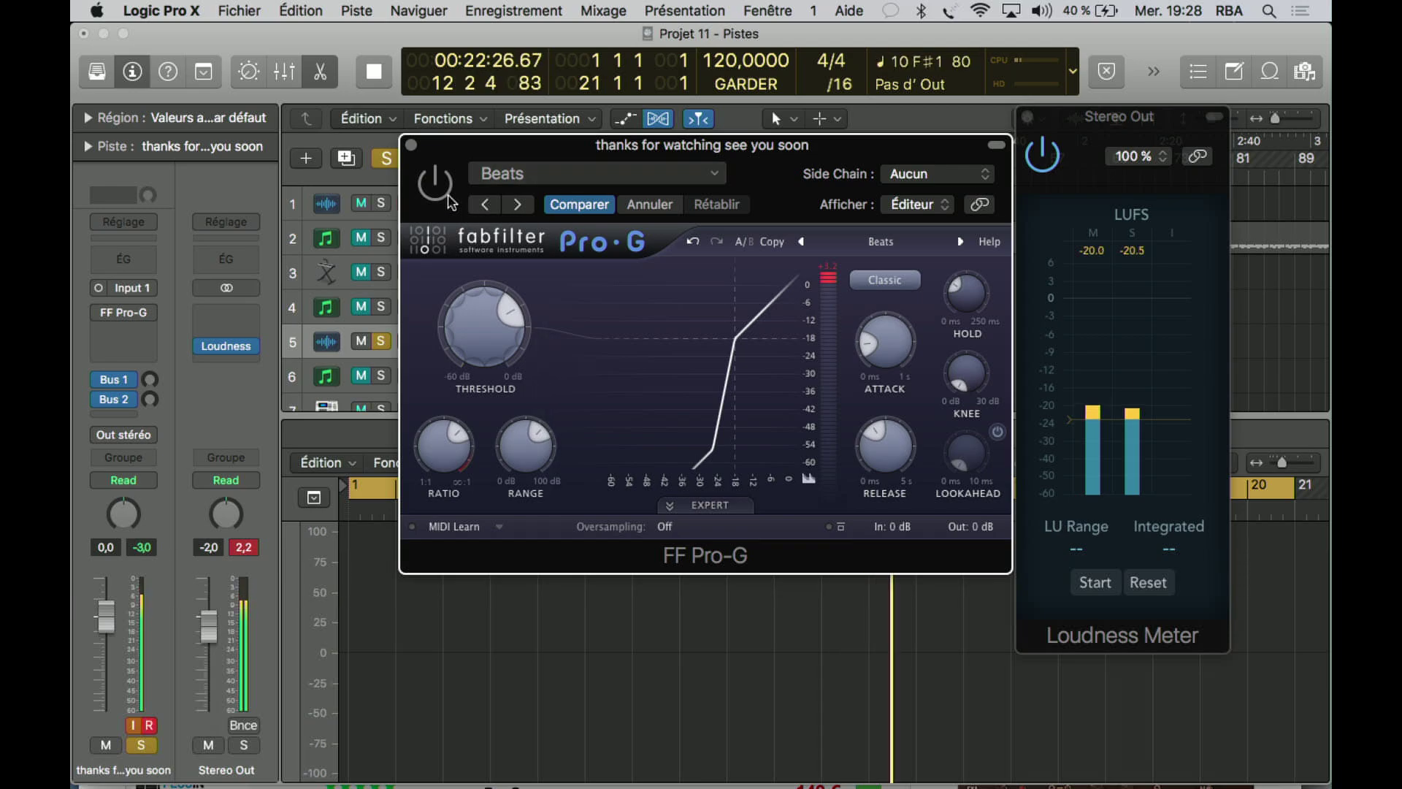
click(444, 191)
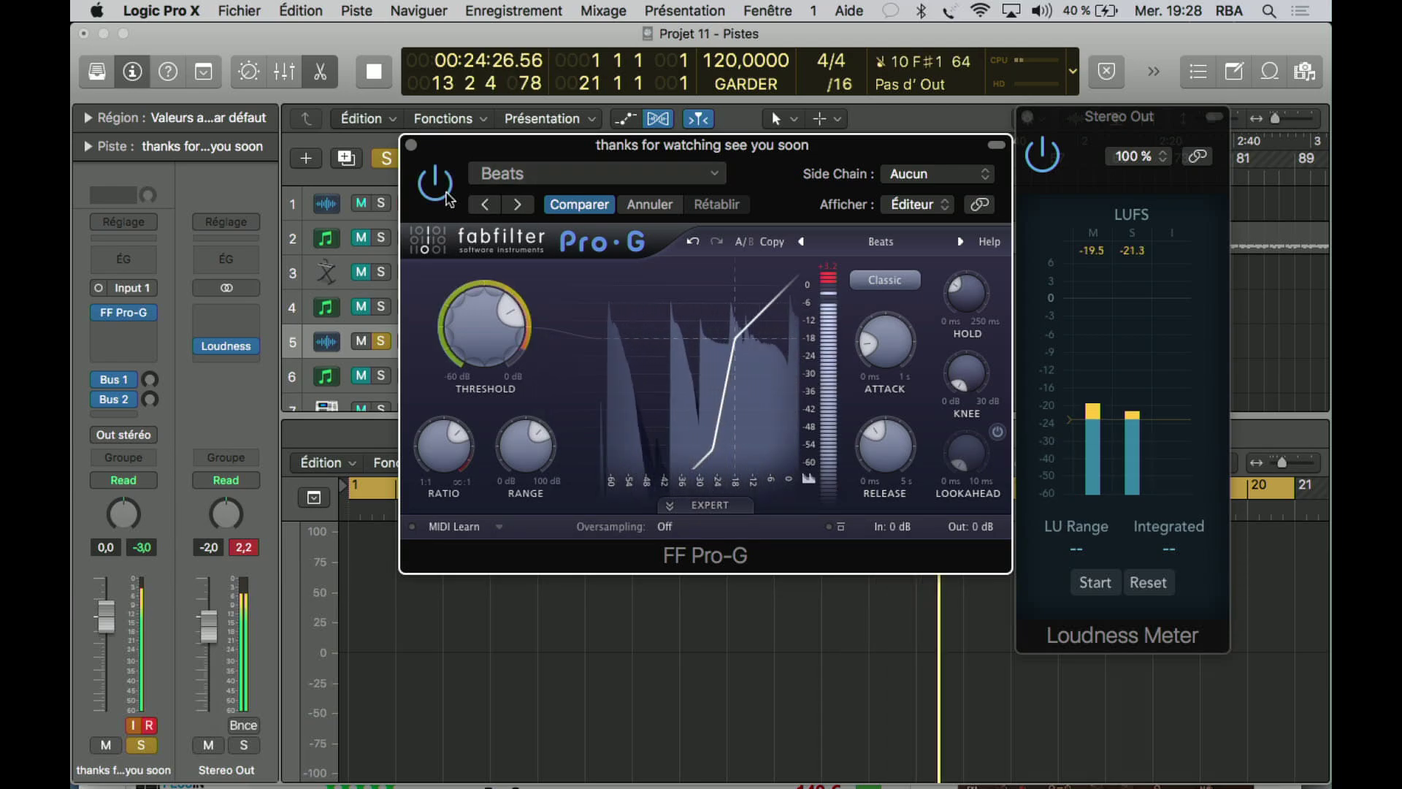
Step through the Beats on the side and Fractured Beat MTK presets in Pro-G, ending on Heavy Pumping
click(960, 242)
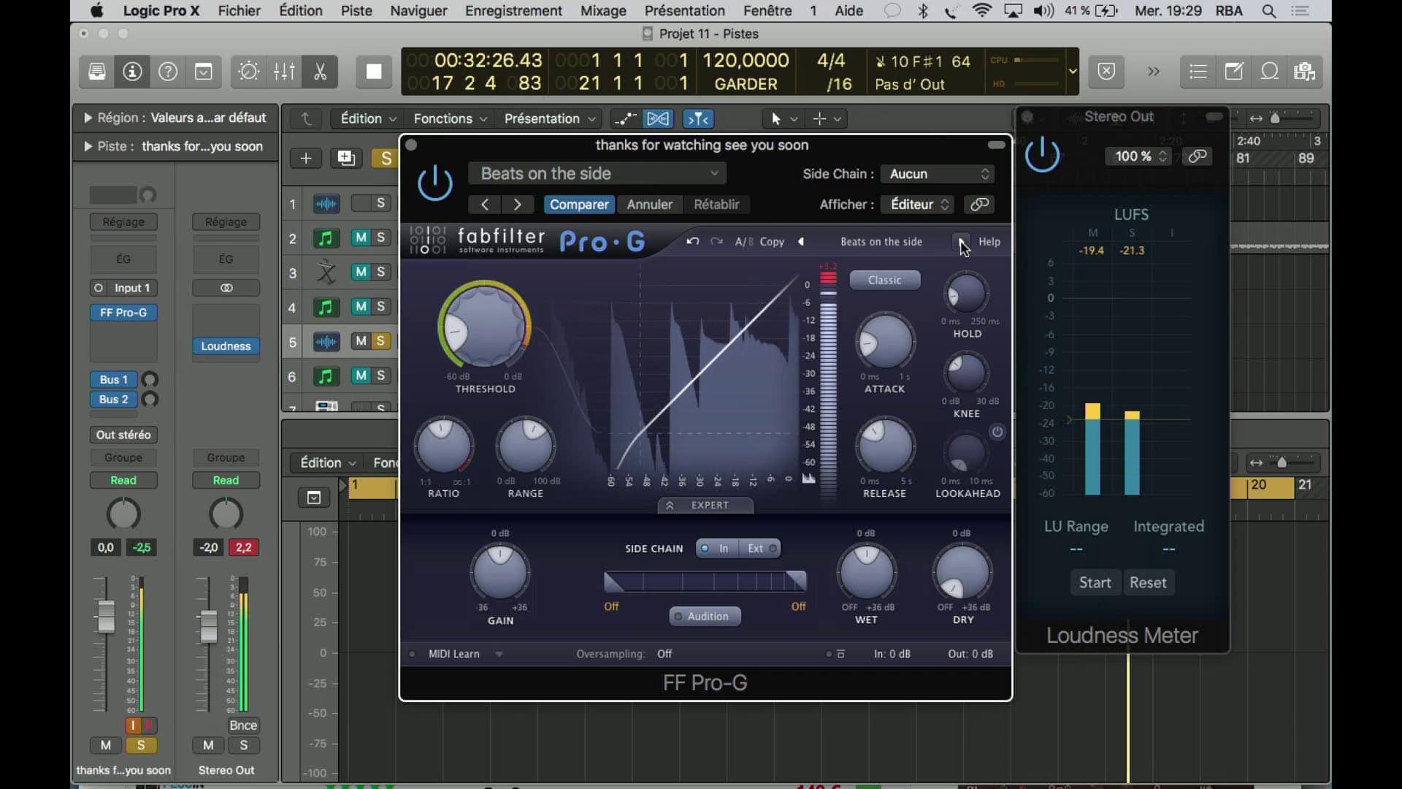
click(961, 243)
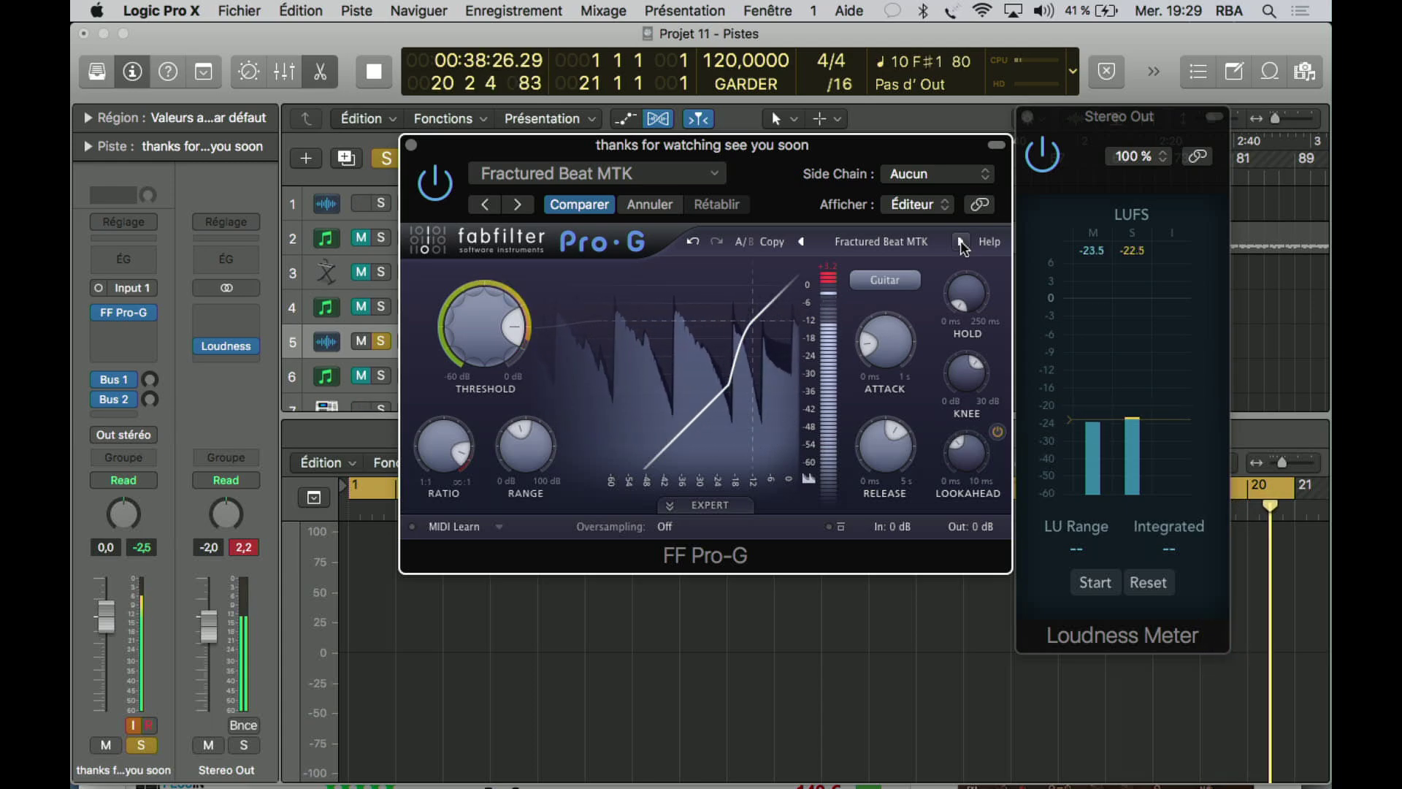
click(962, 245)
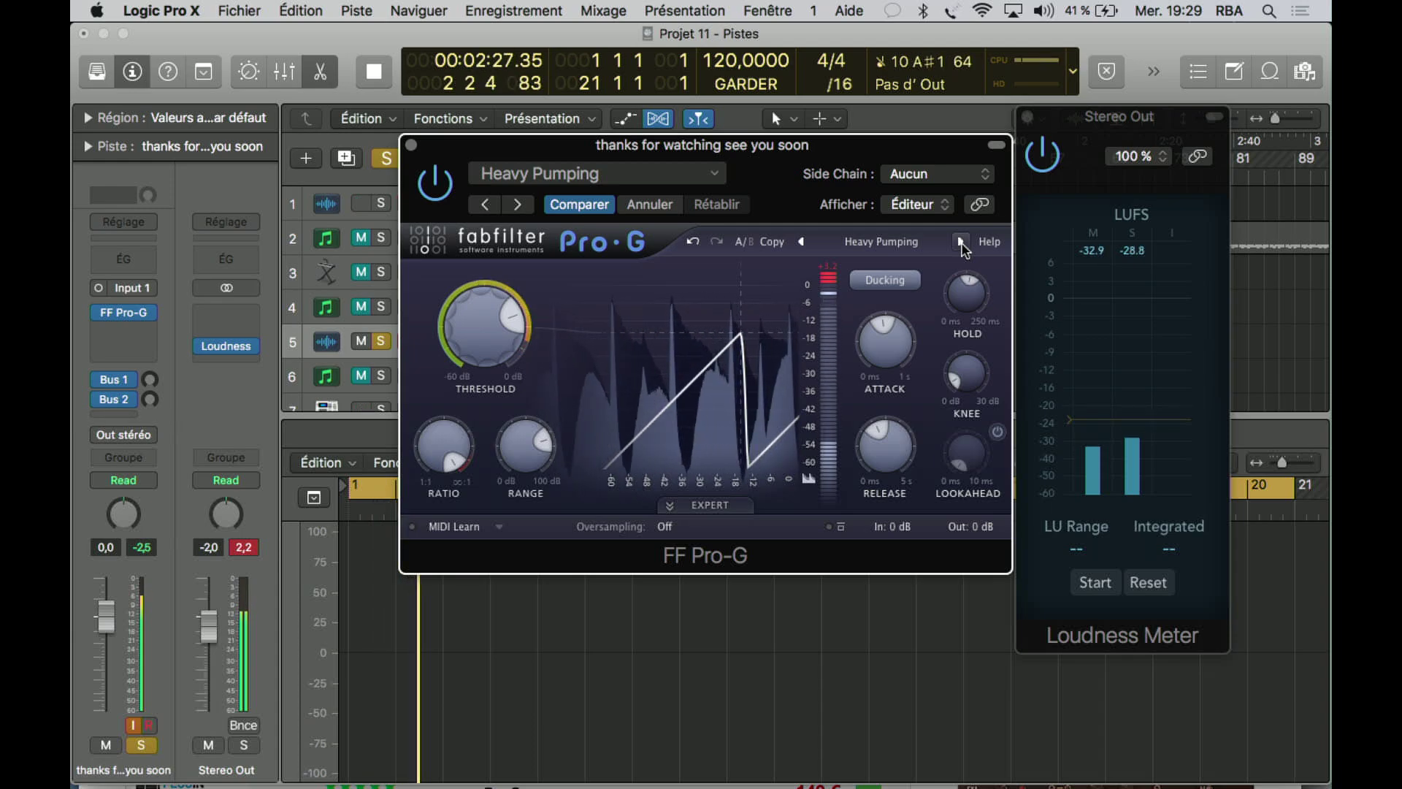
Raise the Heavy Pumping preset's threshold to about -8 dB and lower its ratio to 5.42:1
mouse_move(494, 334)
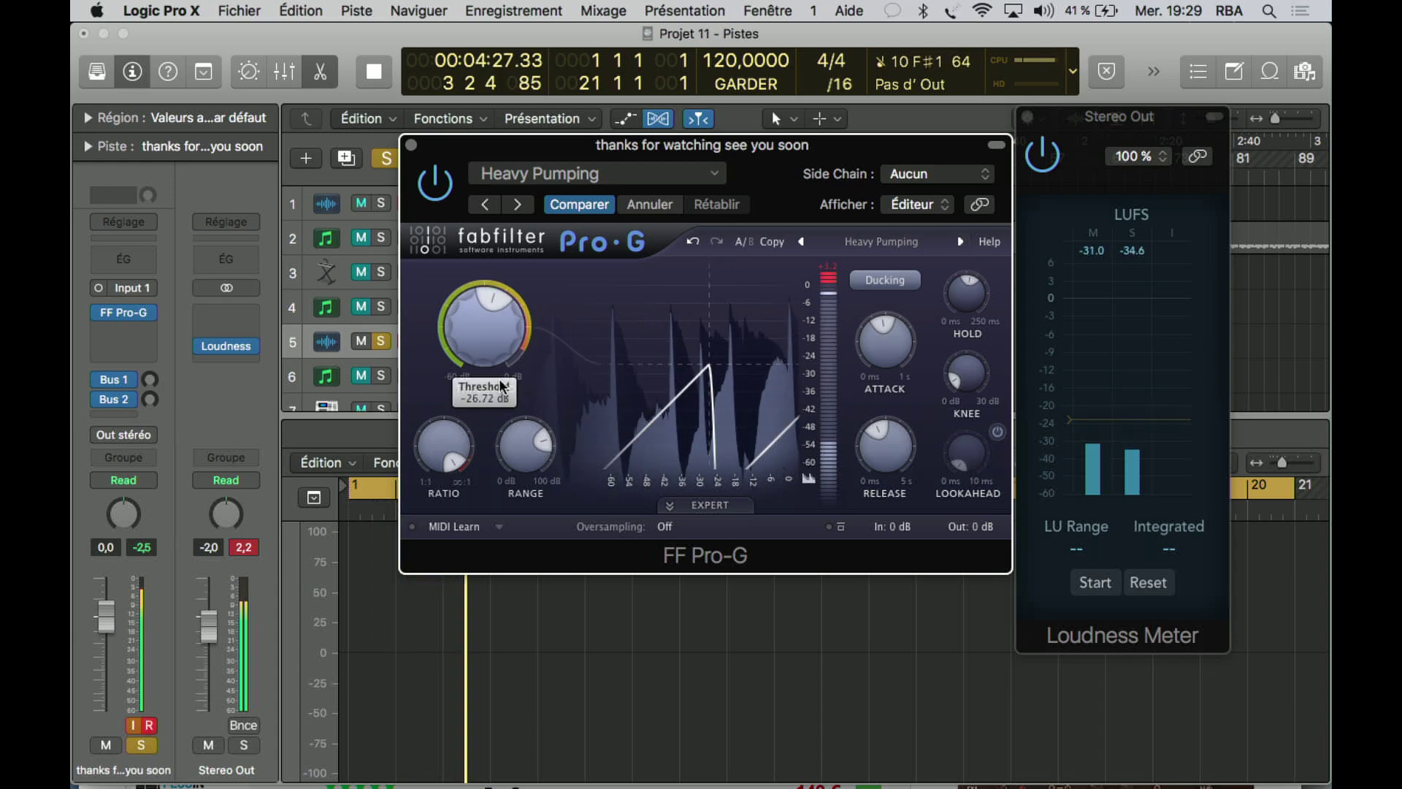
drag(495, 334, 490, 298)
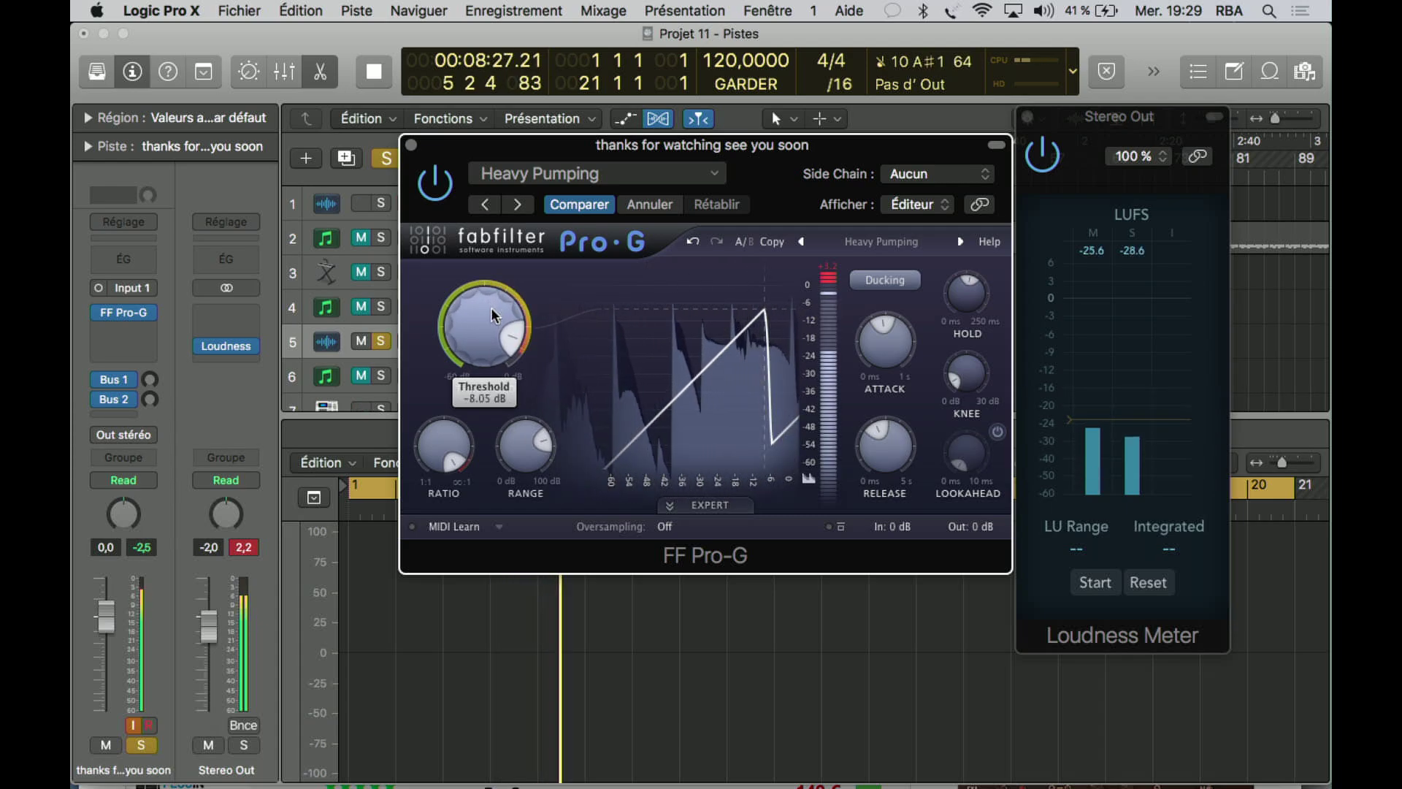
mouse_move(876, 447)
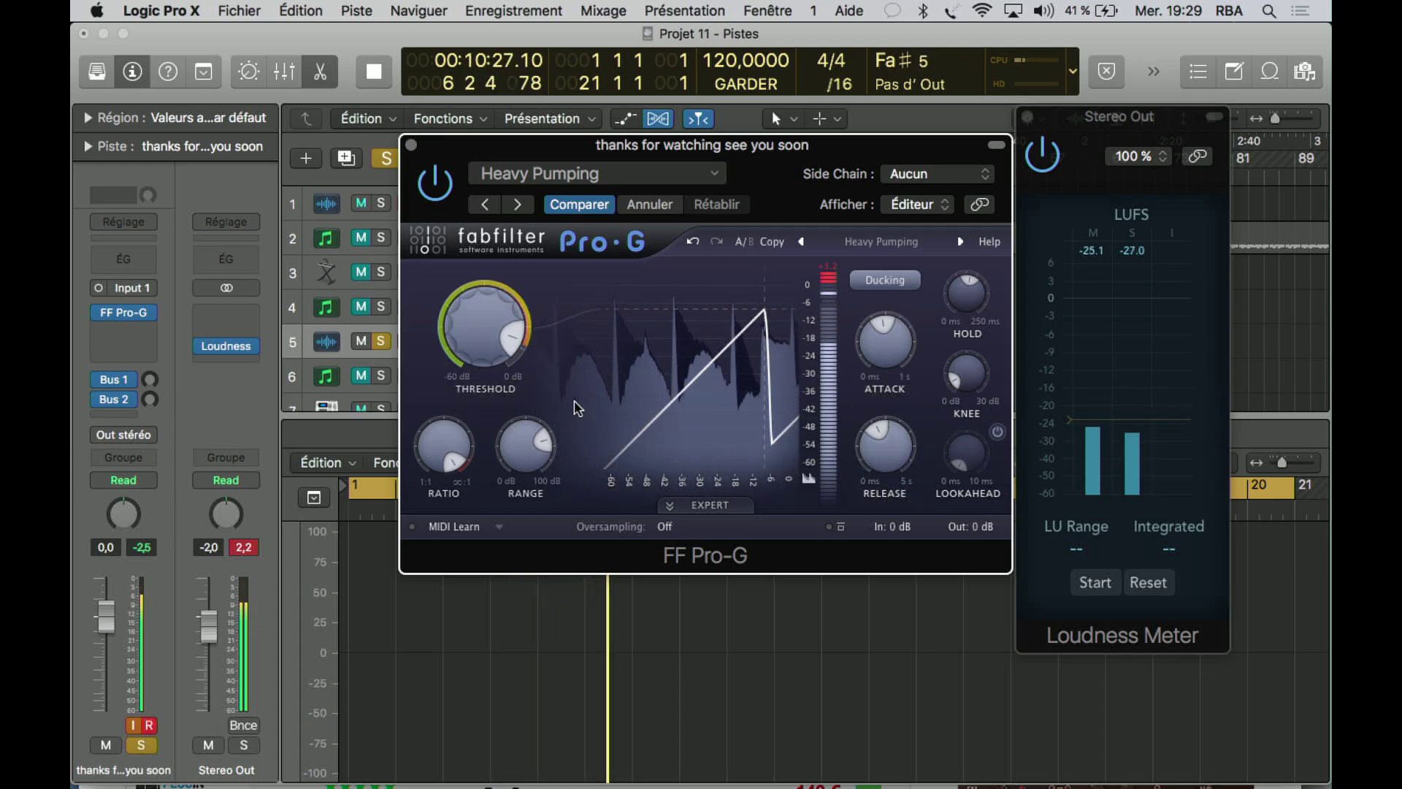
drag(451, 471, 456, 519)
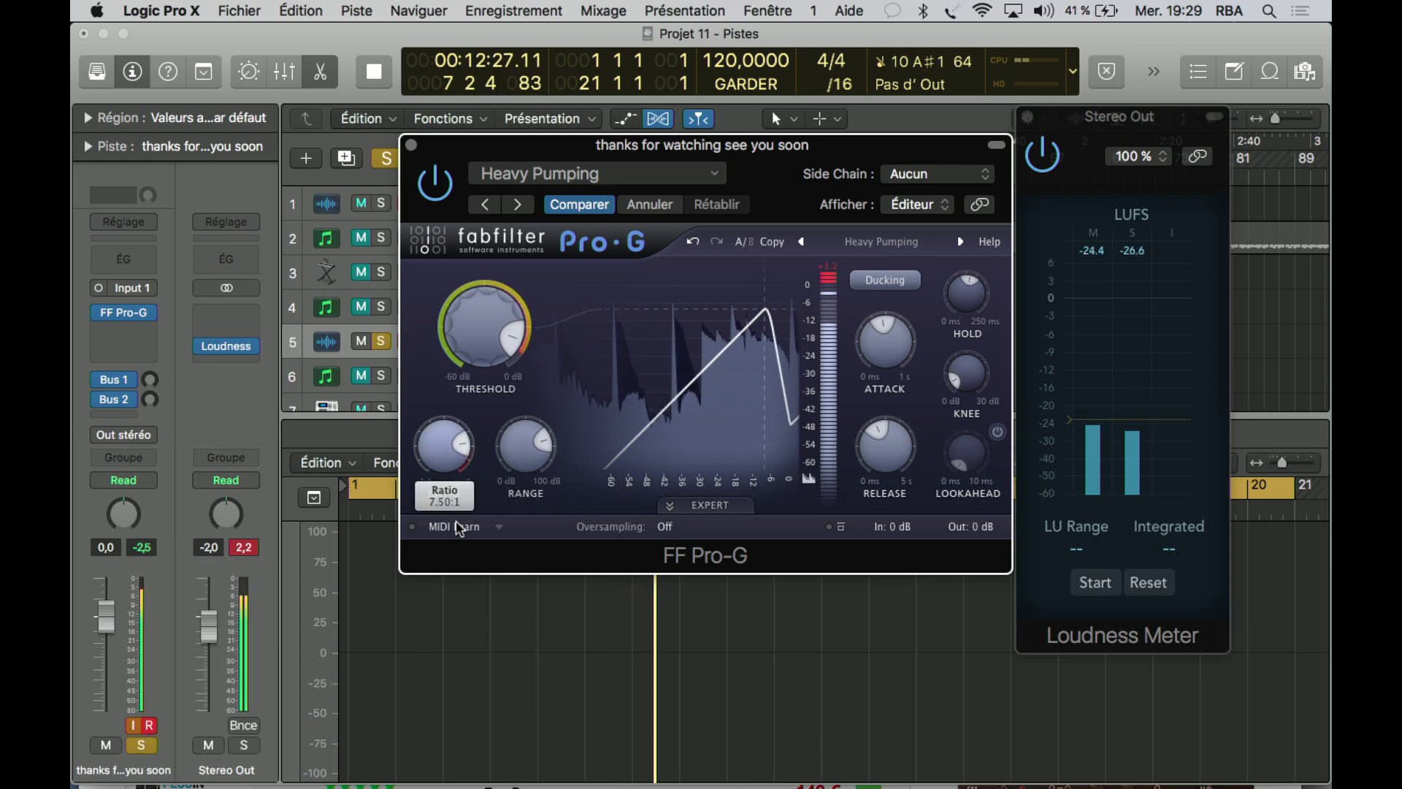
drag(488, 333, 474, 301)
mouse_move(441, 470)
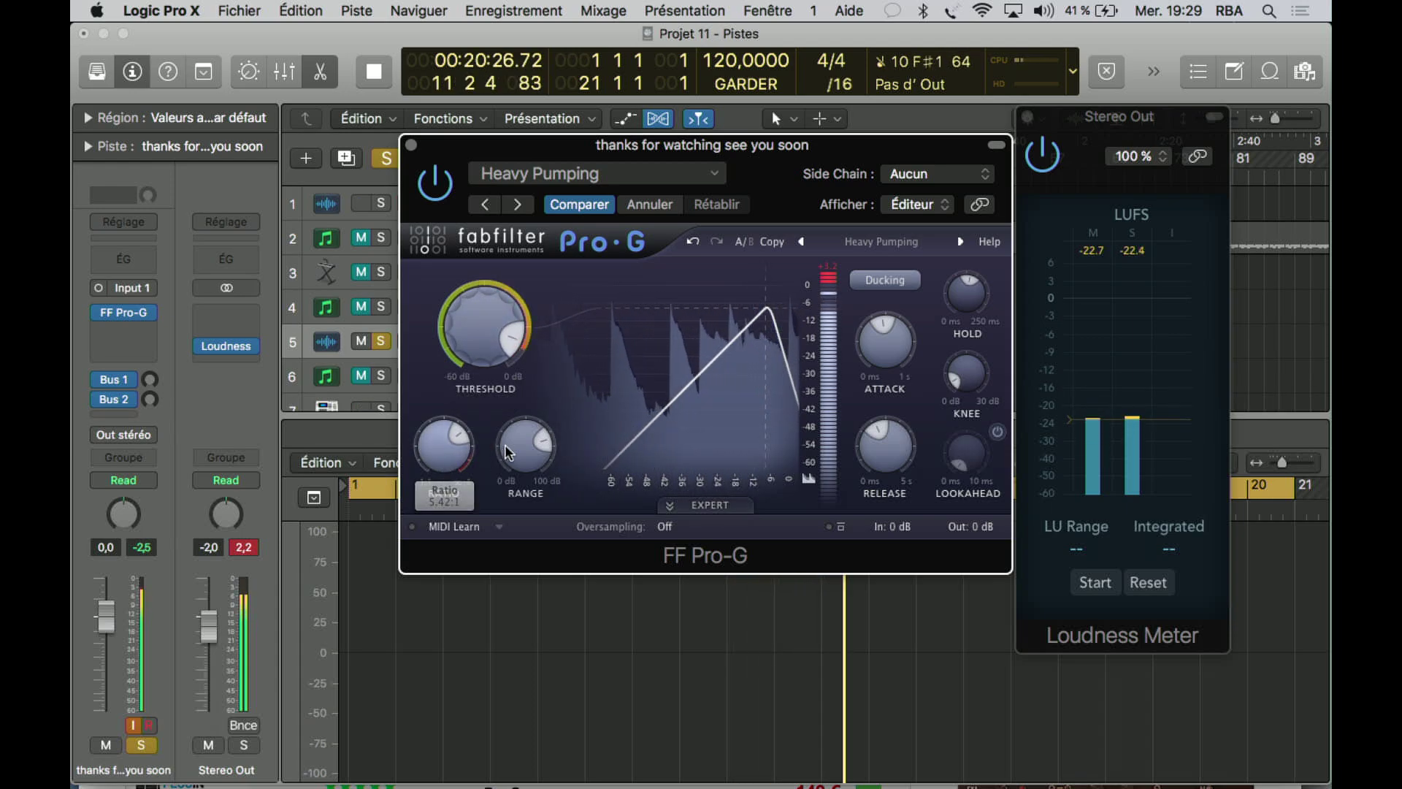
Set Pro-G's range to 100 dB and change the style from Ducking to Upward
scroll(530, 464, up, 5)
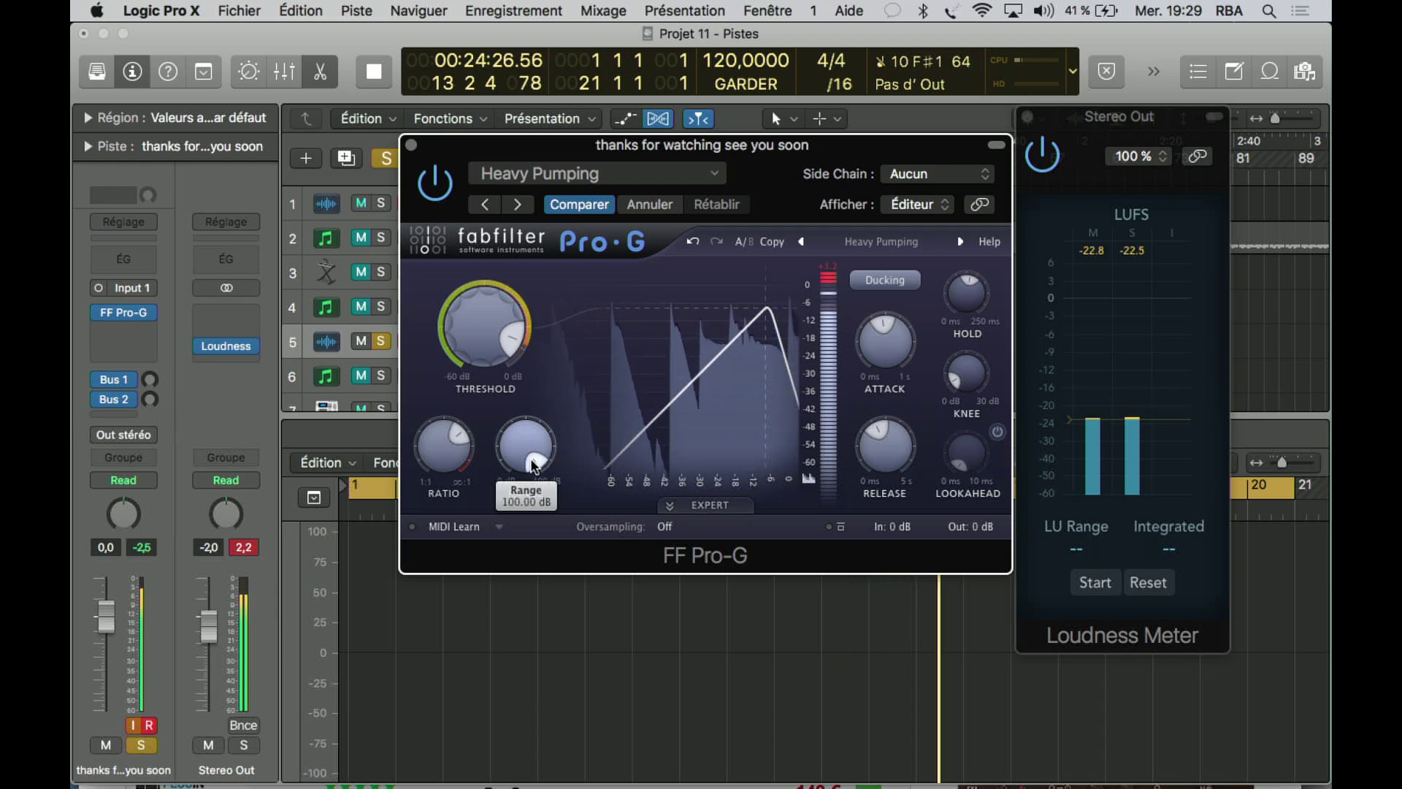
click(892, 278)
click(909, 378)
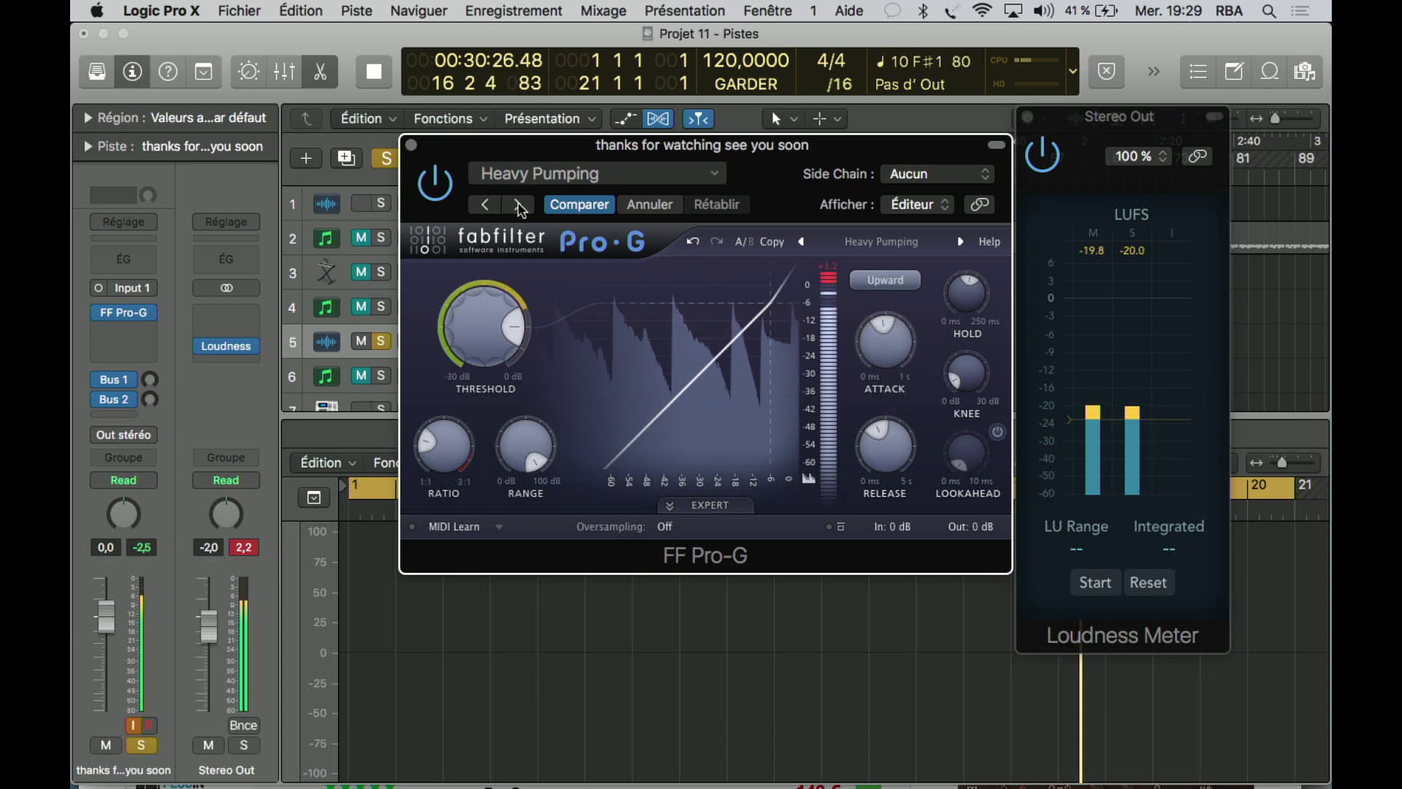
Audition High Tom (Adjust Filters), then load Kick Focuses Middle bM and compare it with Pro-G bypassed
click(958, 242)
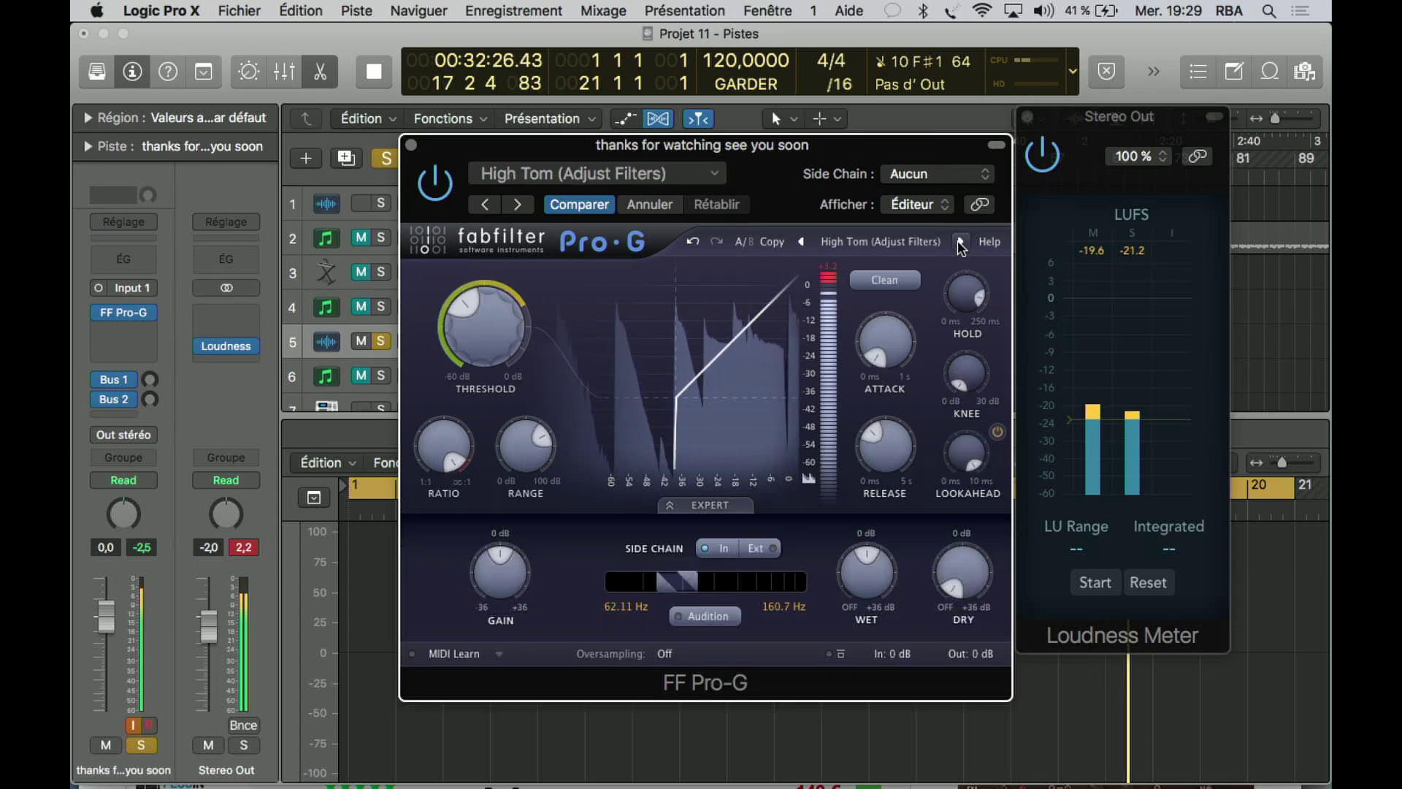
click(959, 242)
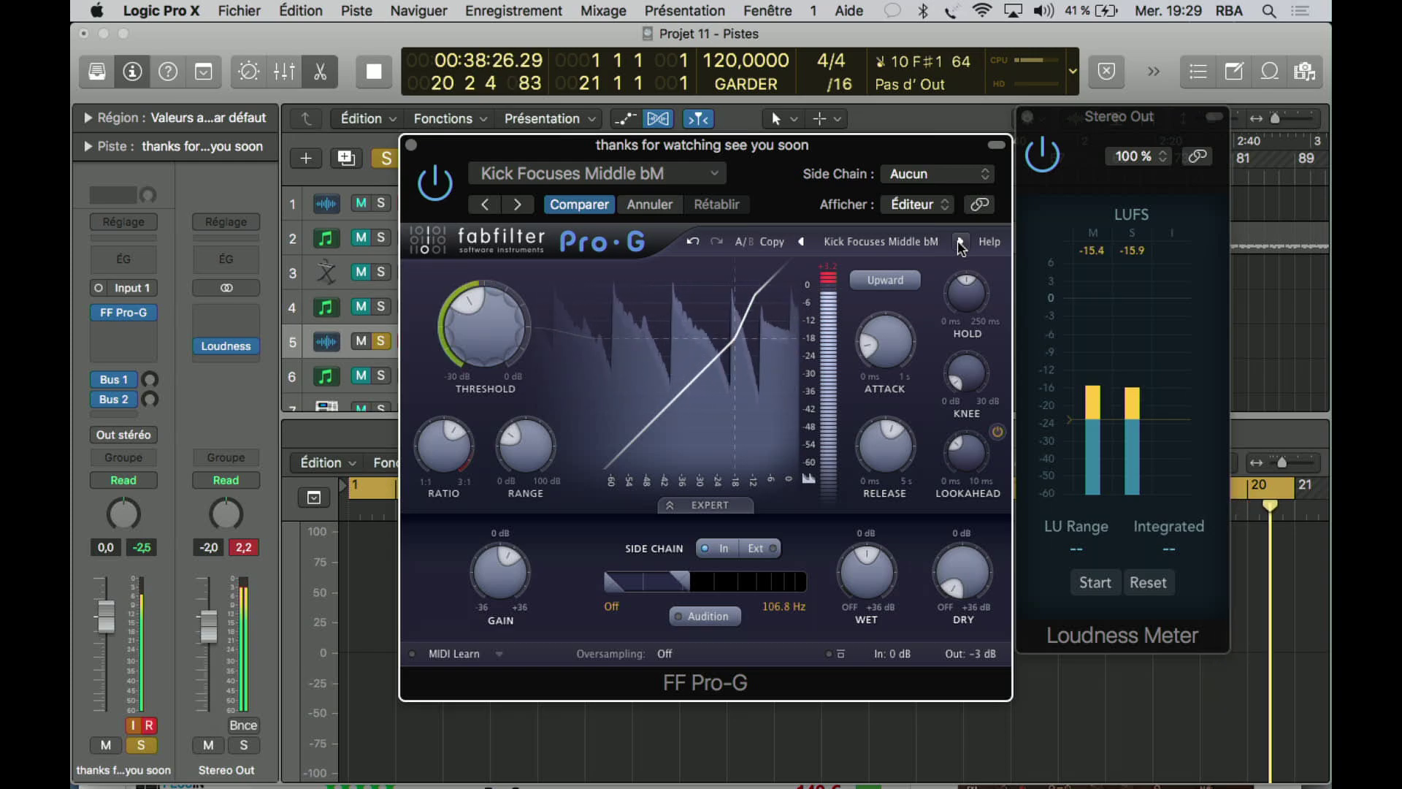
click(433, 196)
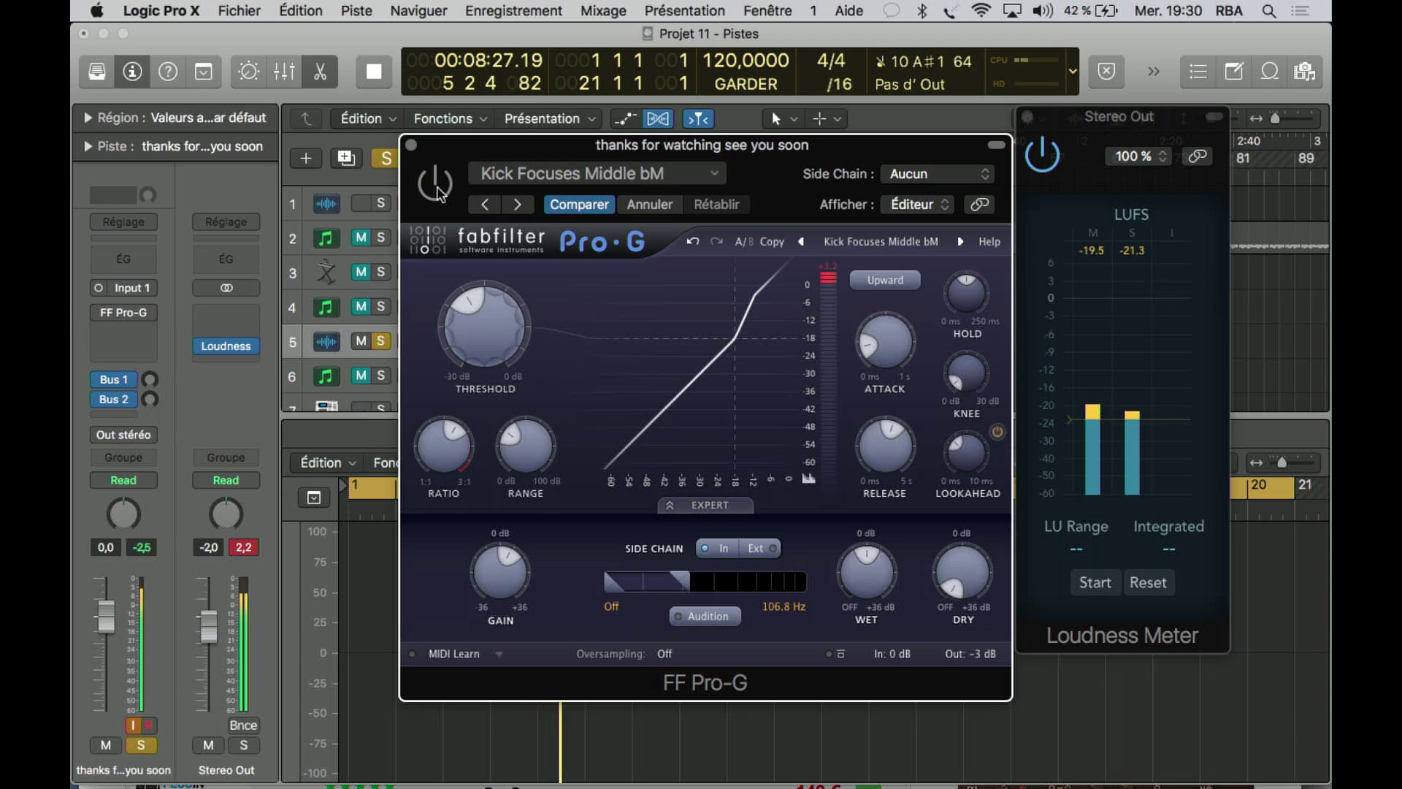
click(436, 188)
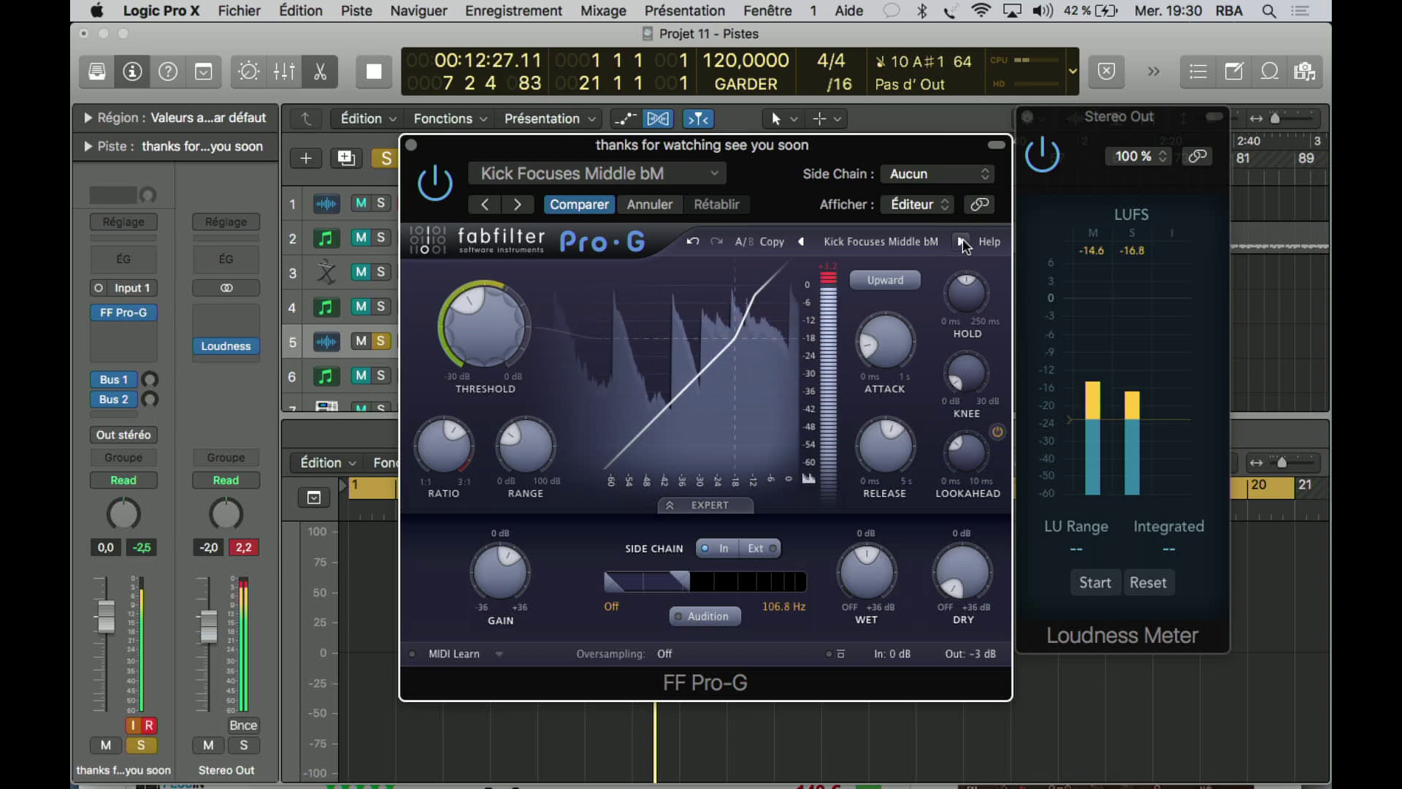
Audition the Kick Long and Kick Me MTK presets in turn, comparing each with Pro-G bypassed
click(960, 242)
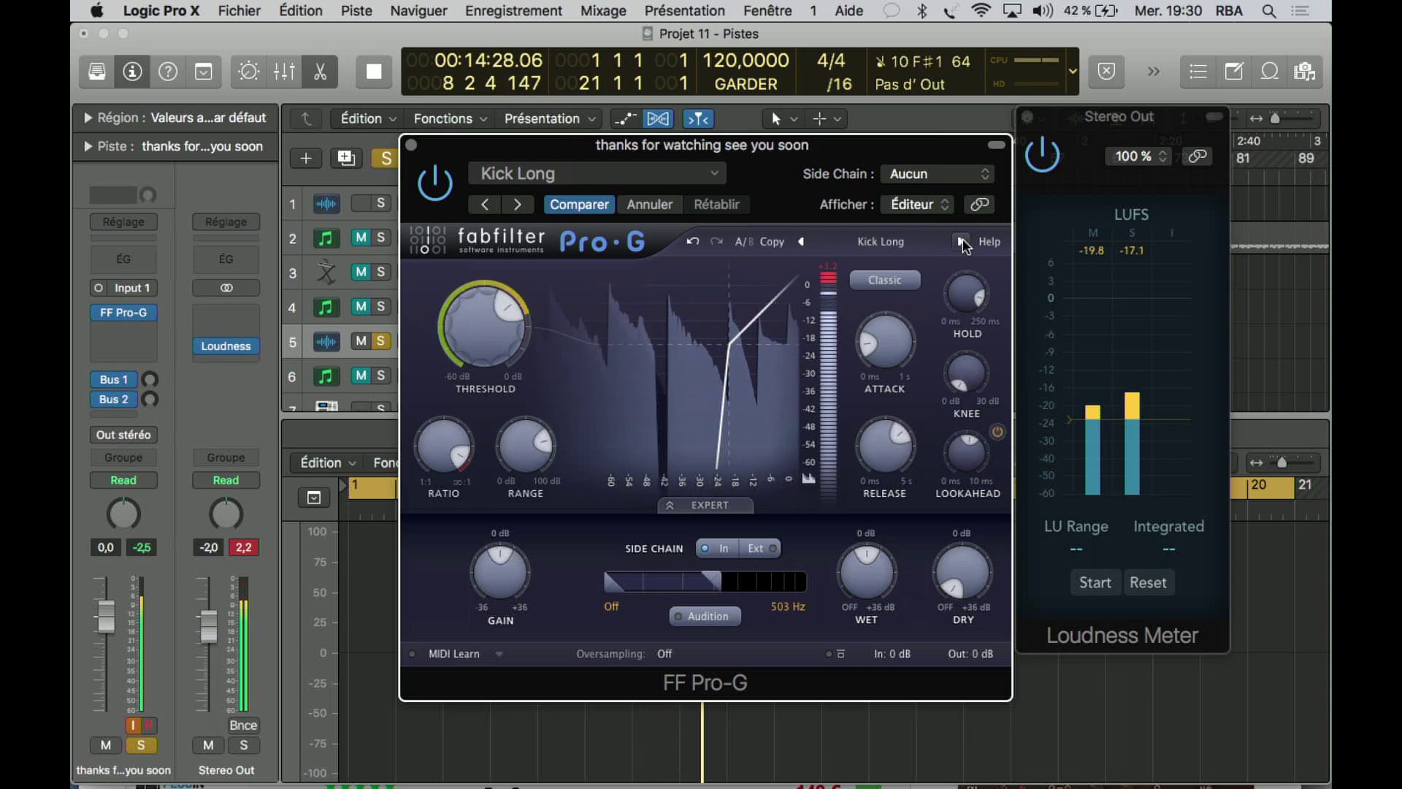
click(446, 196)
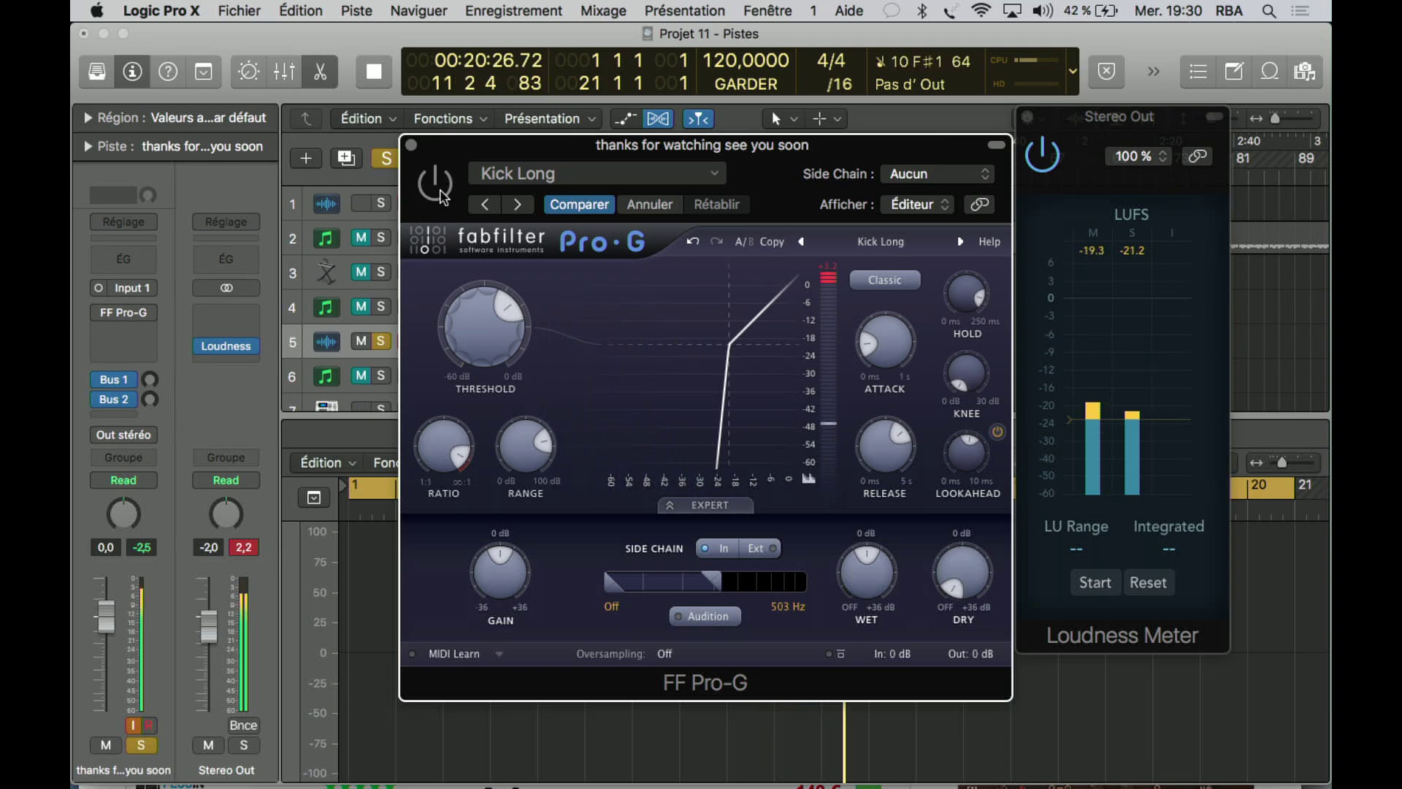
click(441, 193)
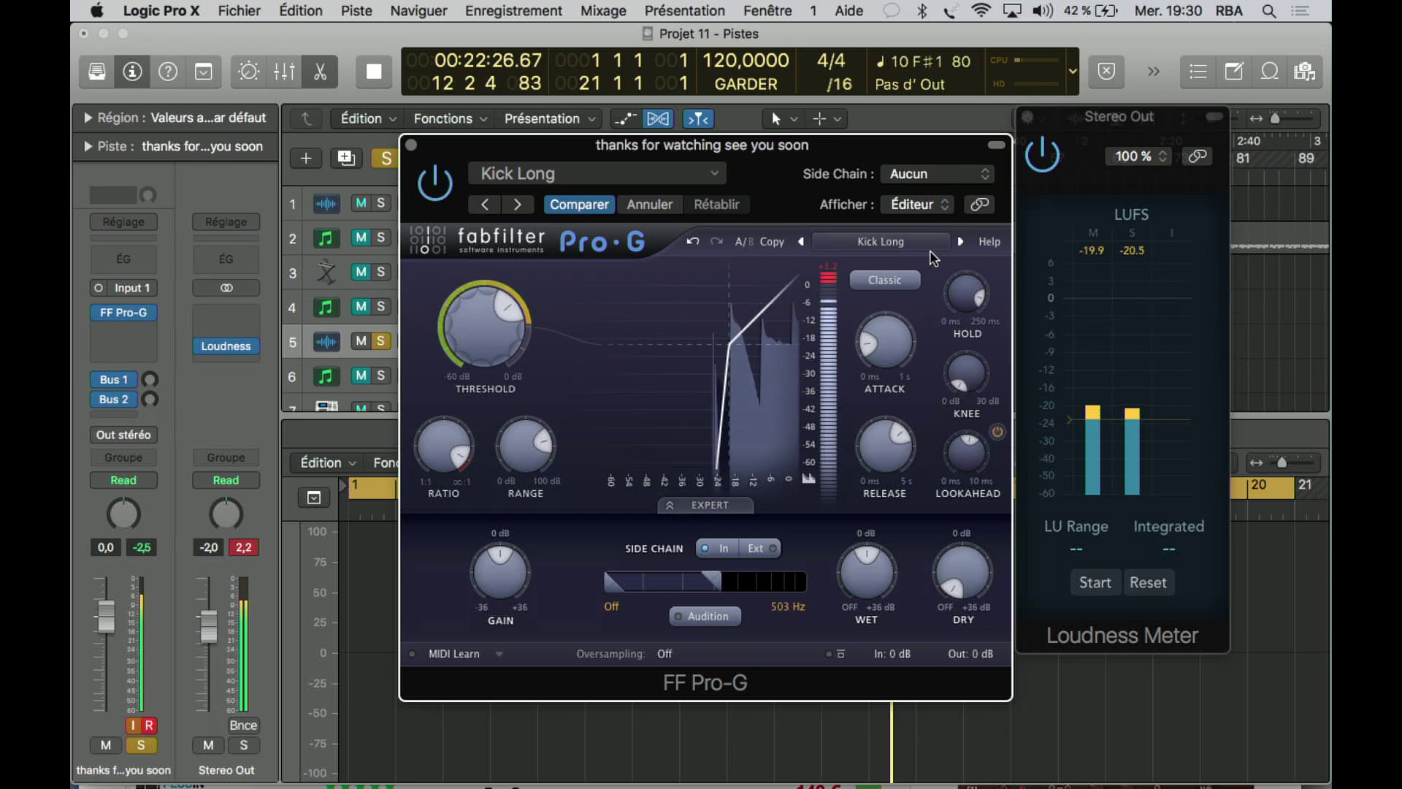
click(963, 243)
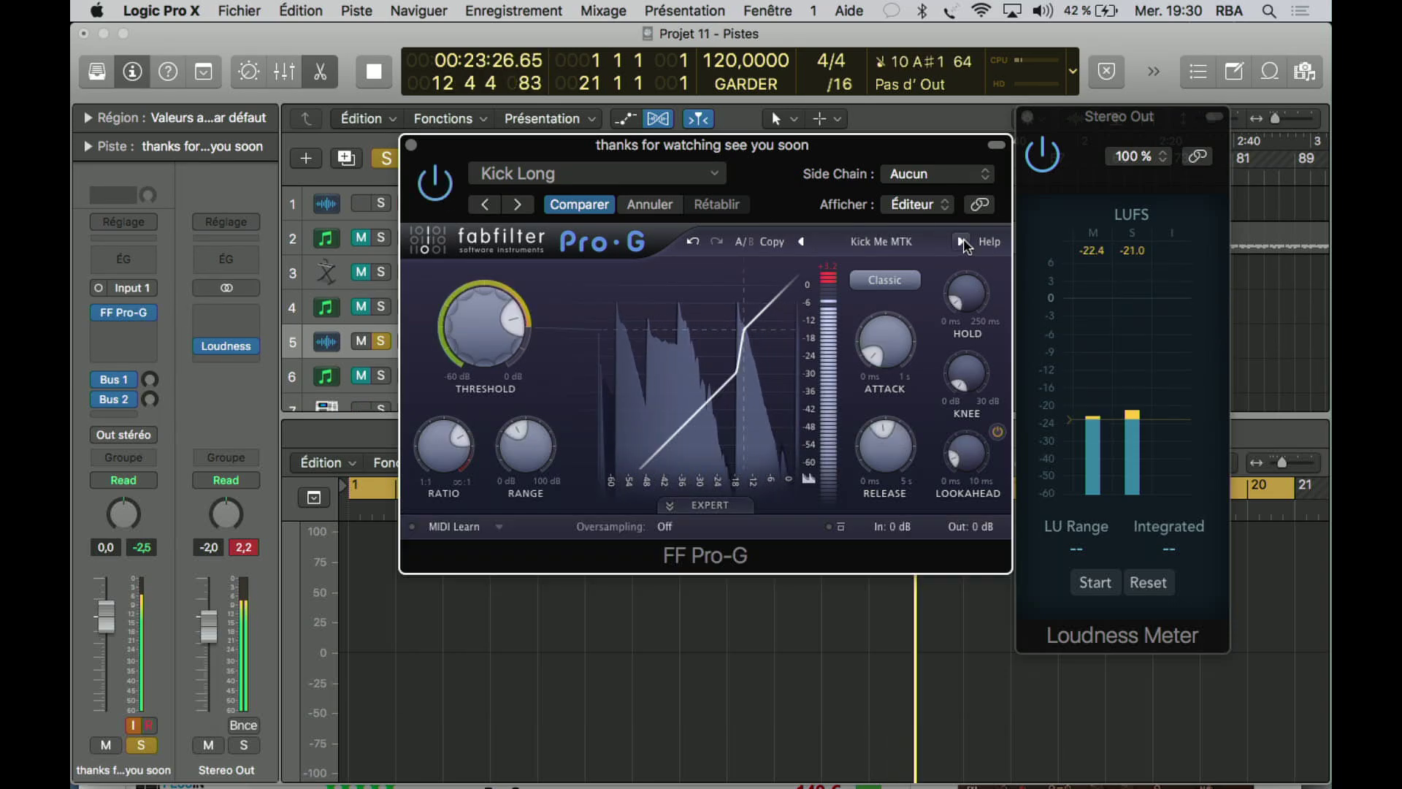
click(447, 191)
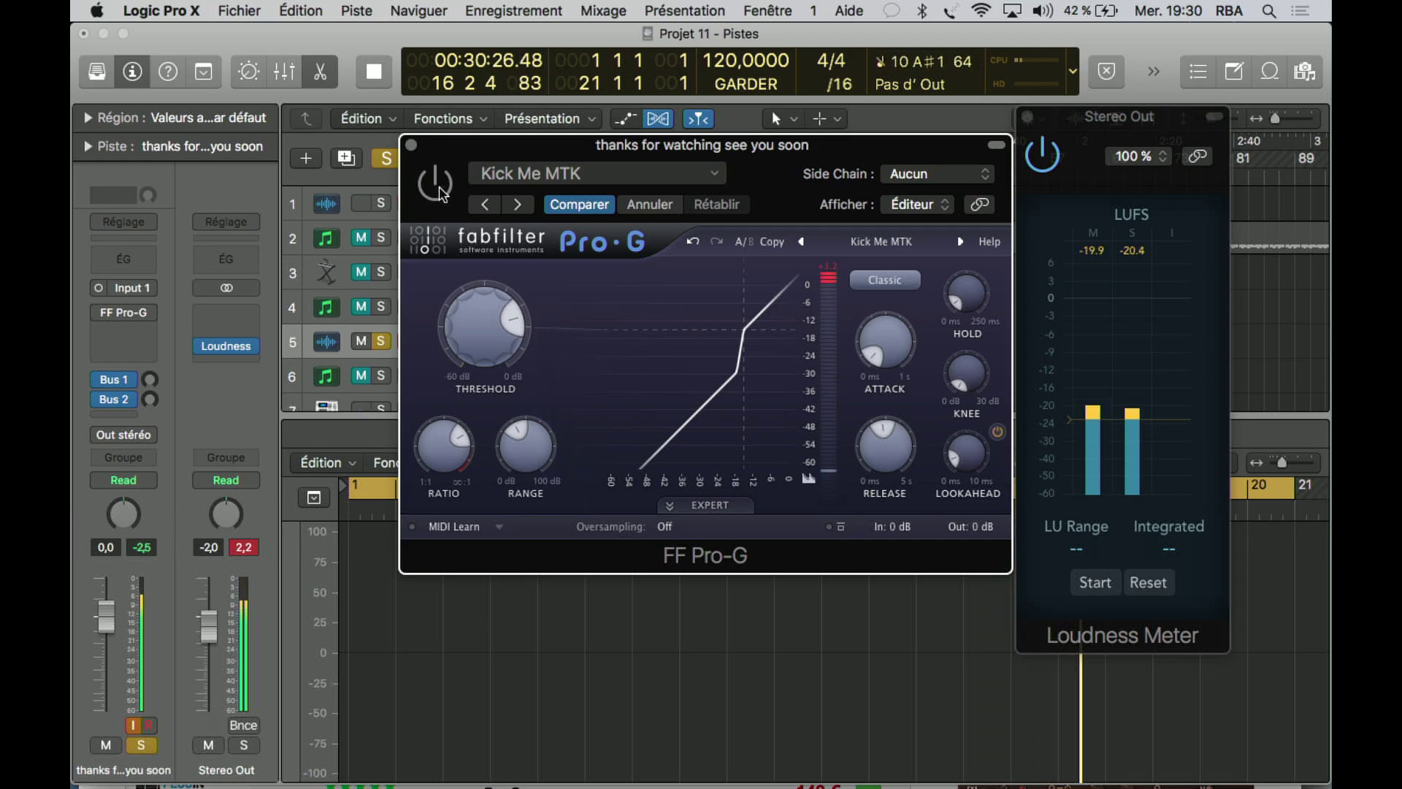
click(441, 193)
Load Kick Metal MTK and then Kick Rock MTK, checking each preset against the bypassed signal
click(517, 203)
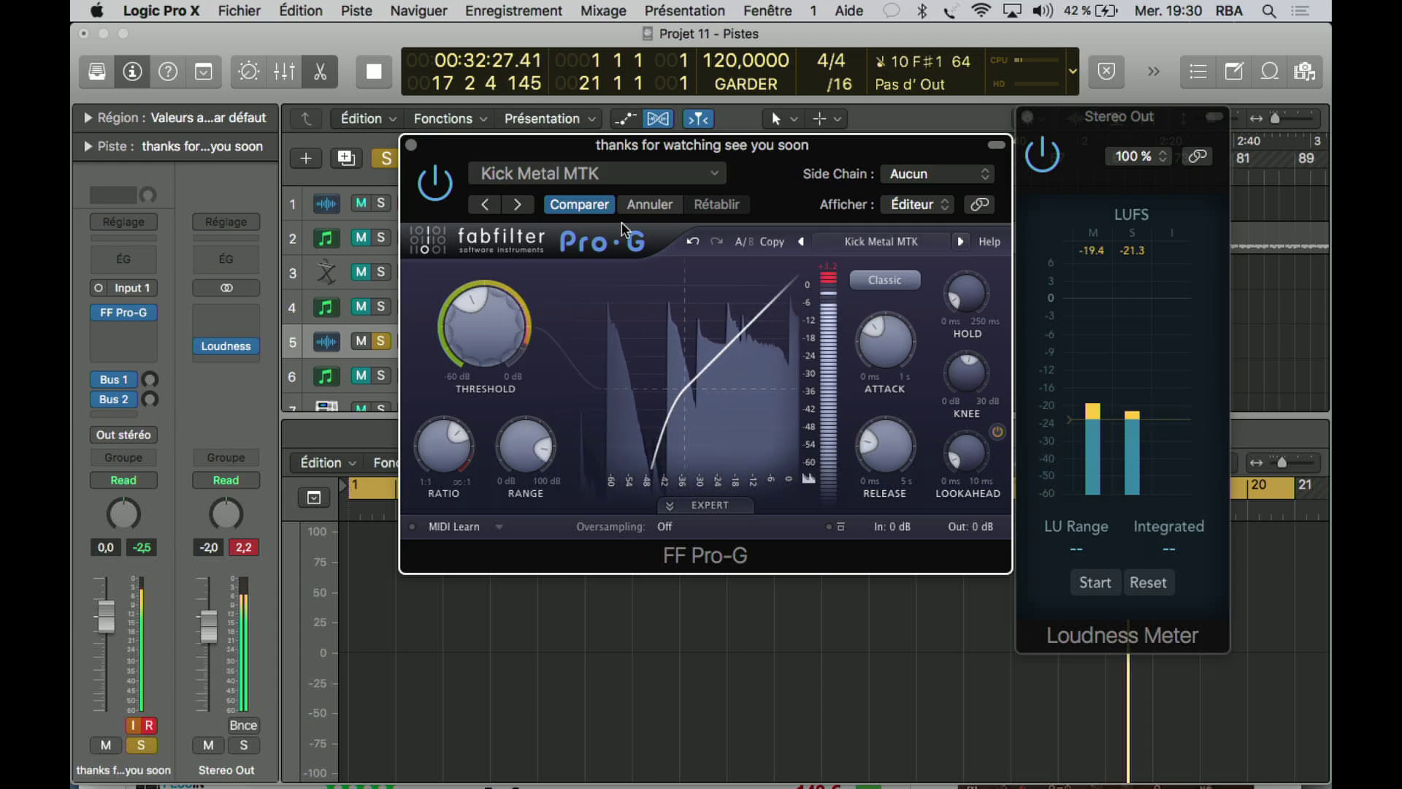
click(444, 192)
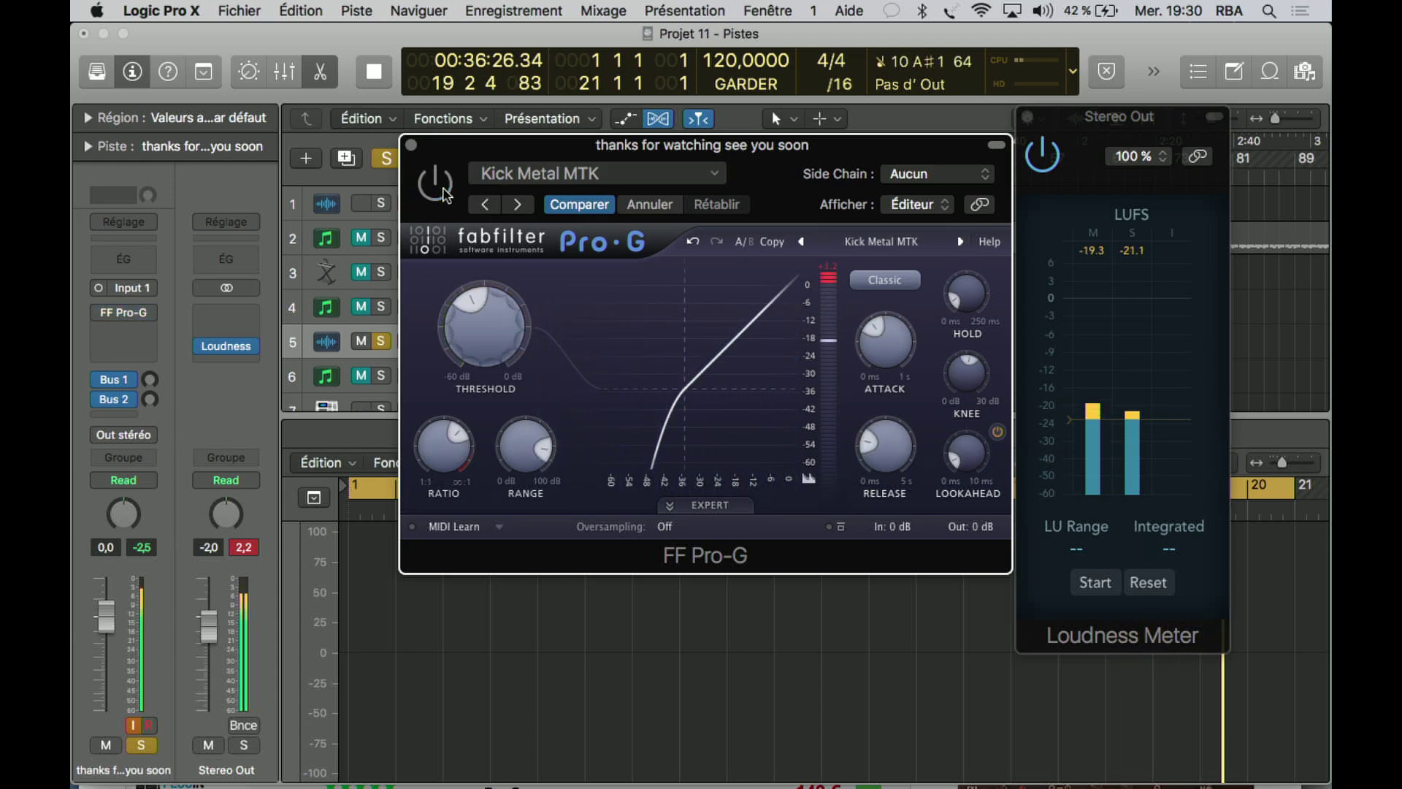
click(444, 191)
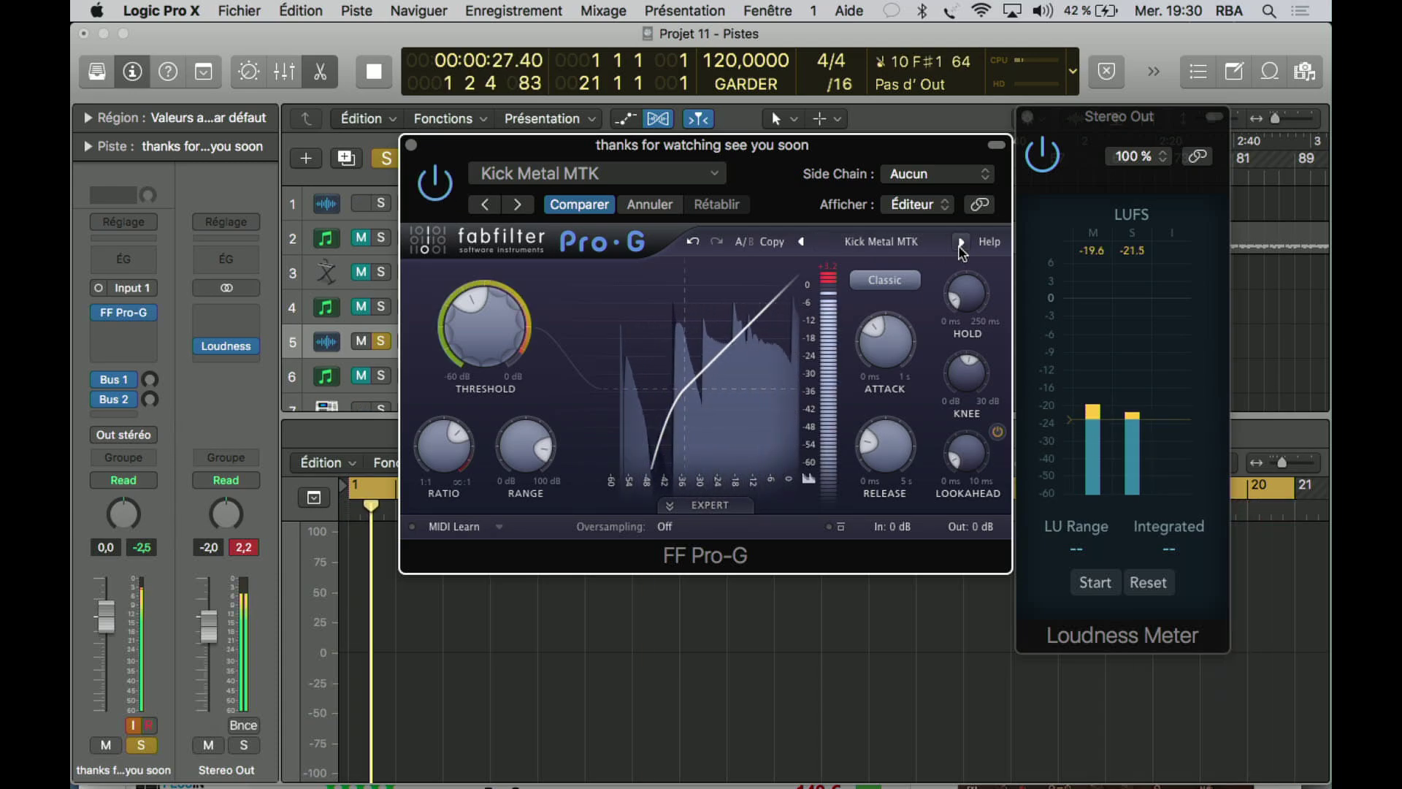
click(960, 243)
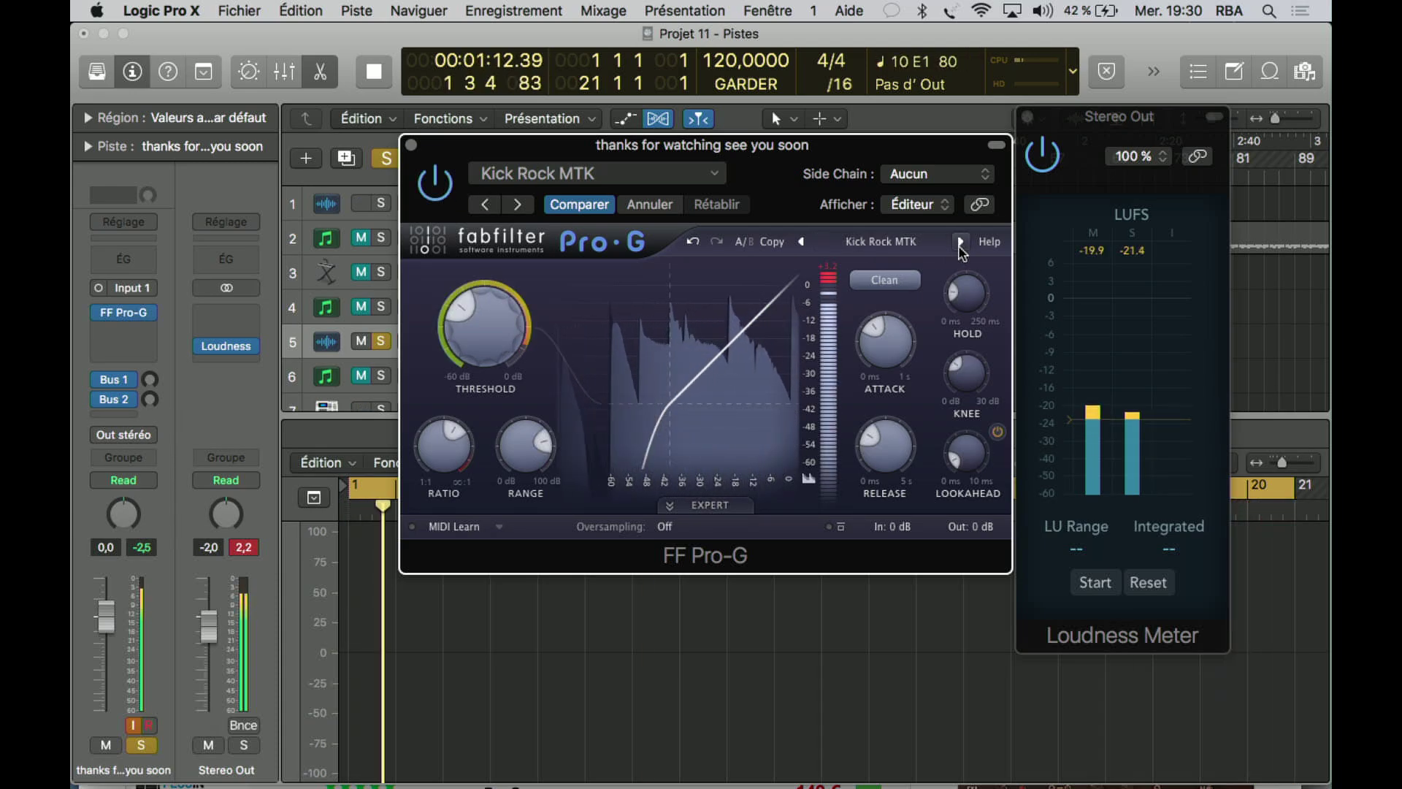
click(438, 187)
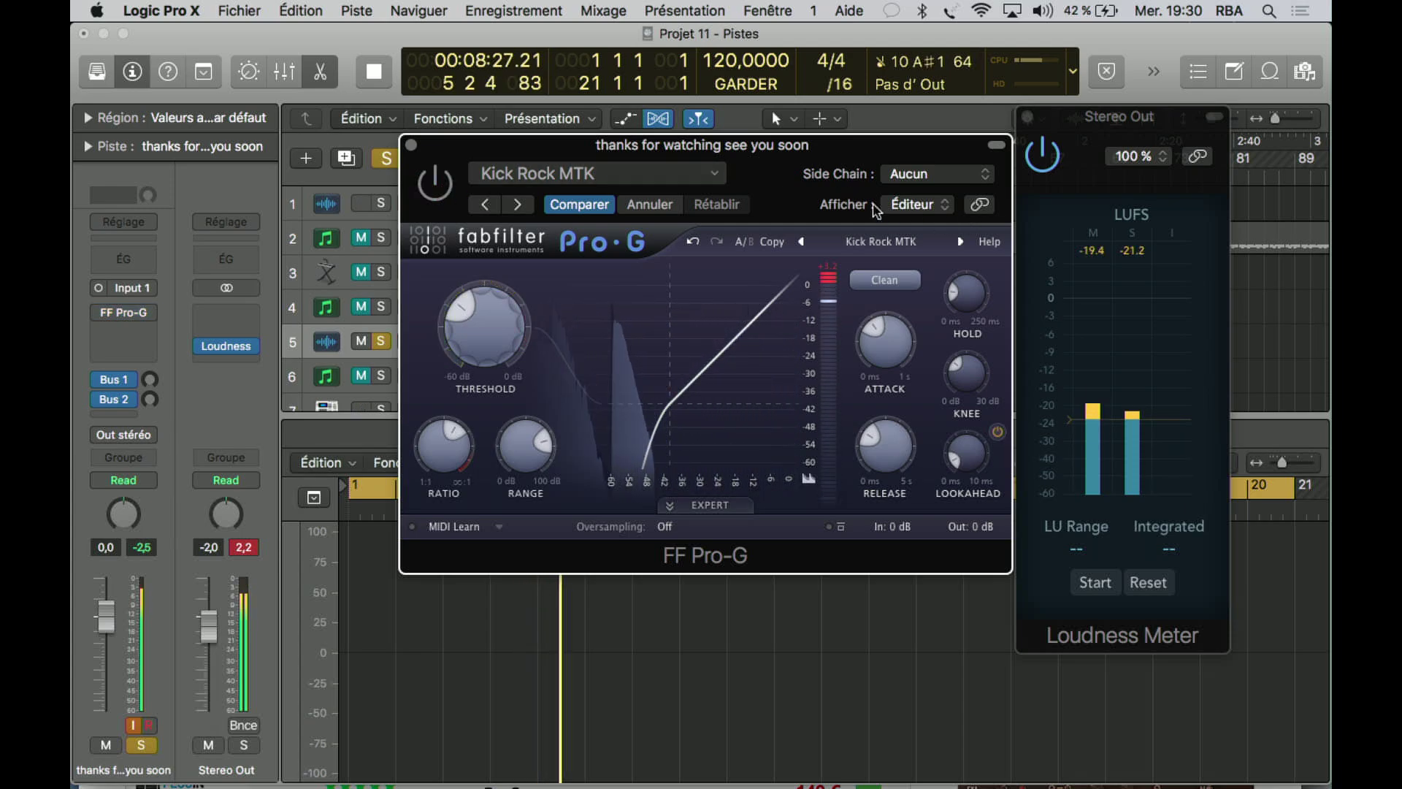
Step through Kick Short and Low Tom (Adjust Filters) to the Overheads - Expressive preset and compare it with Pro-G bypassed
click(960, 241)
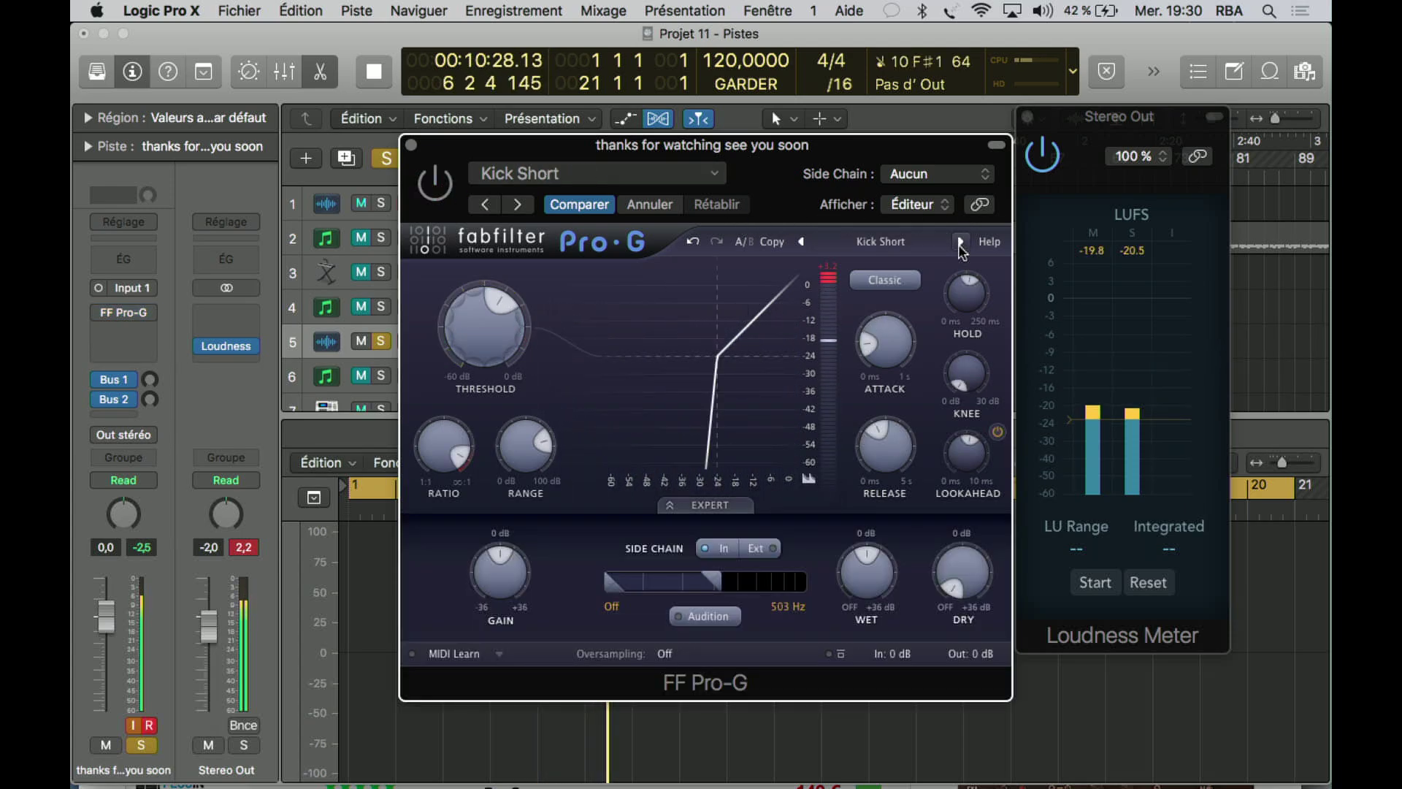
click(960, 242)
click(961, 242)
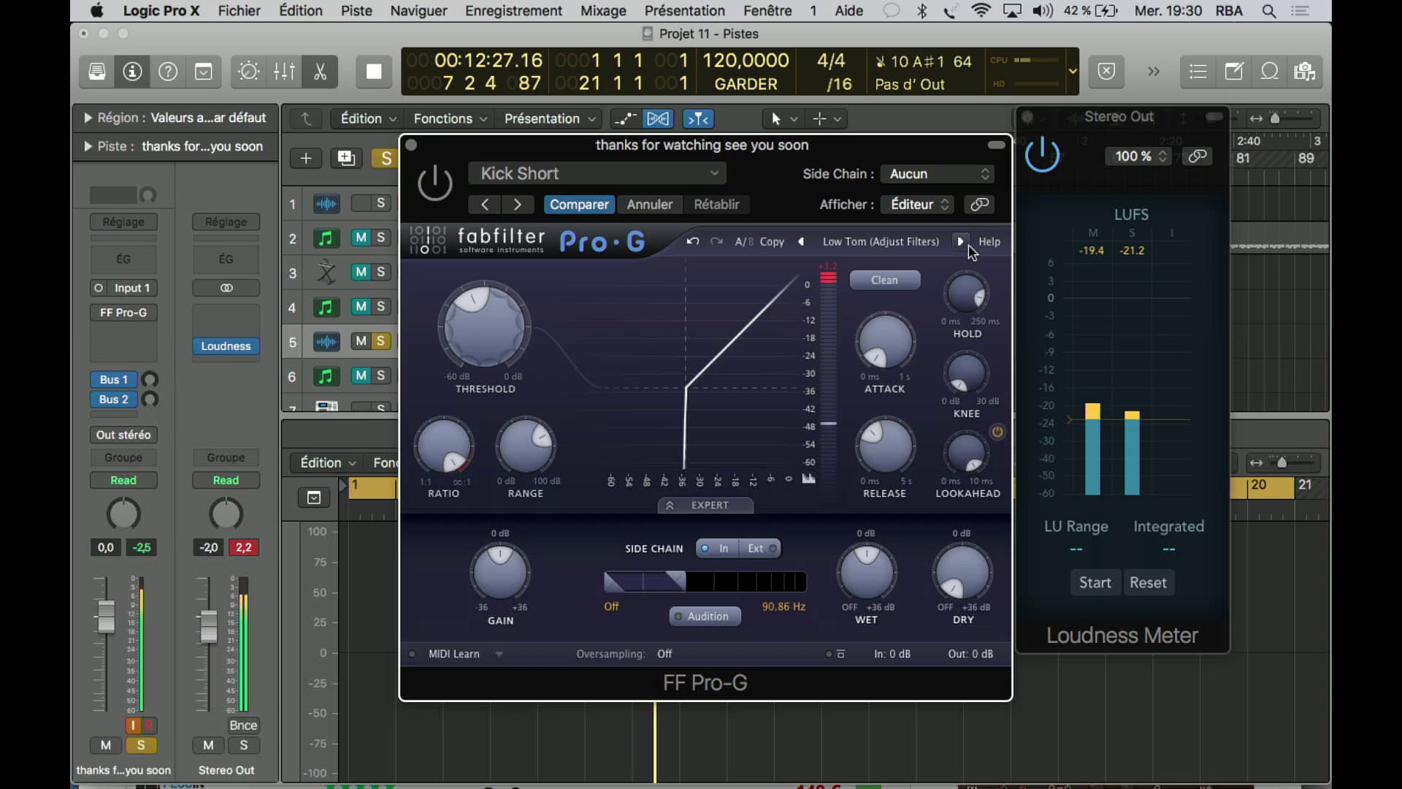
click(968, 246)
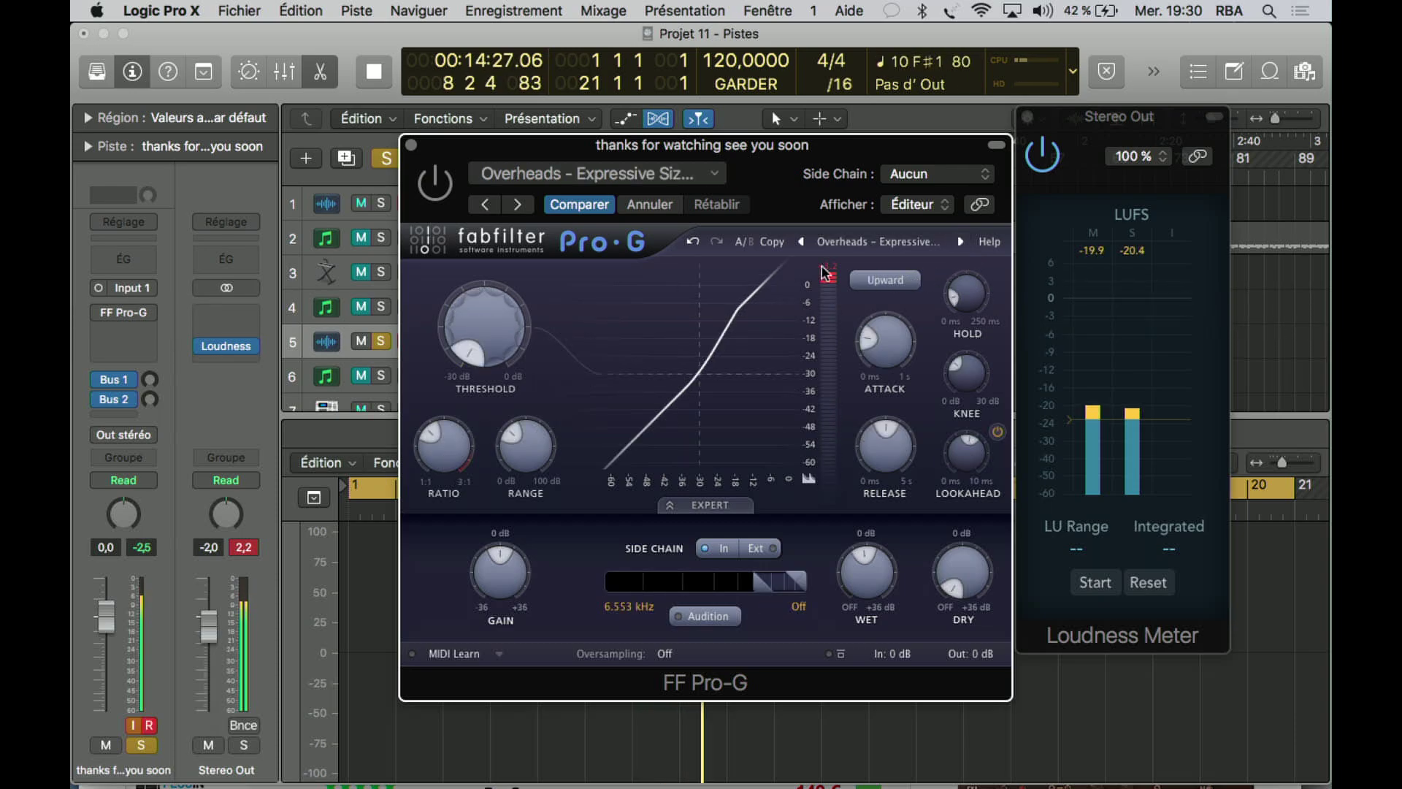
click(435, 184)
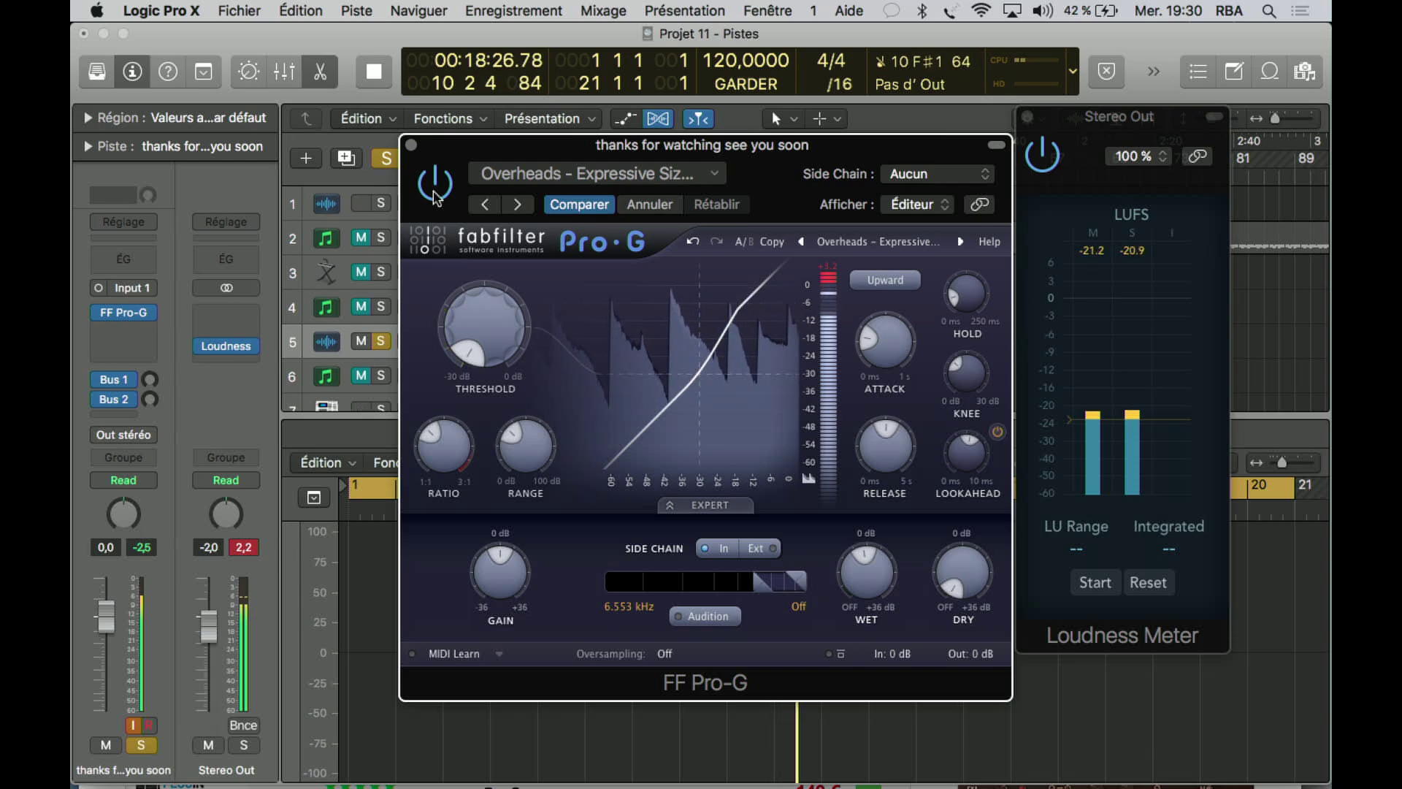
click(435, 191)
Step through the Snare - Hihat leakage, Snare Short and Snare-it MTK presets to Solidify Center bM
click(961, 242)
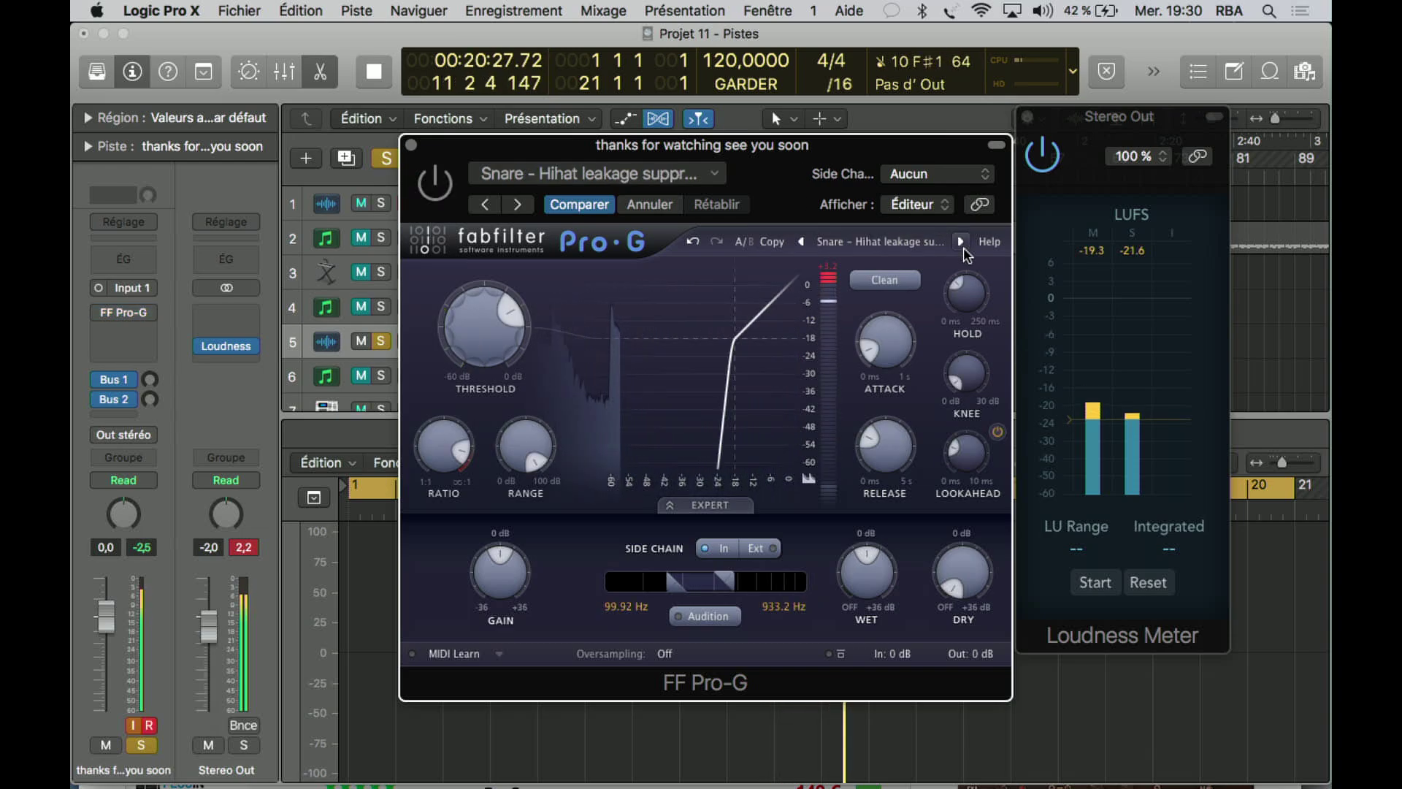
click(961, 243)
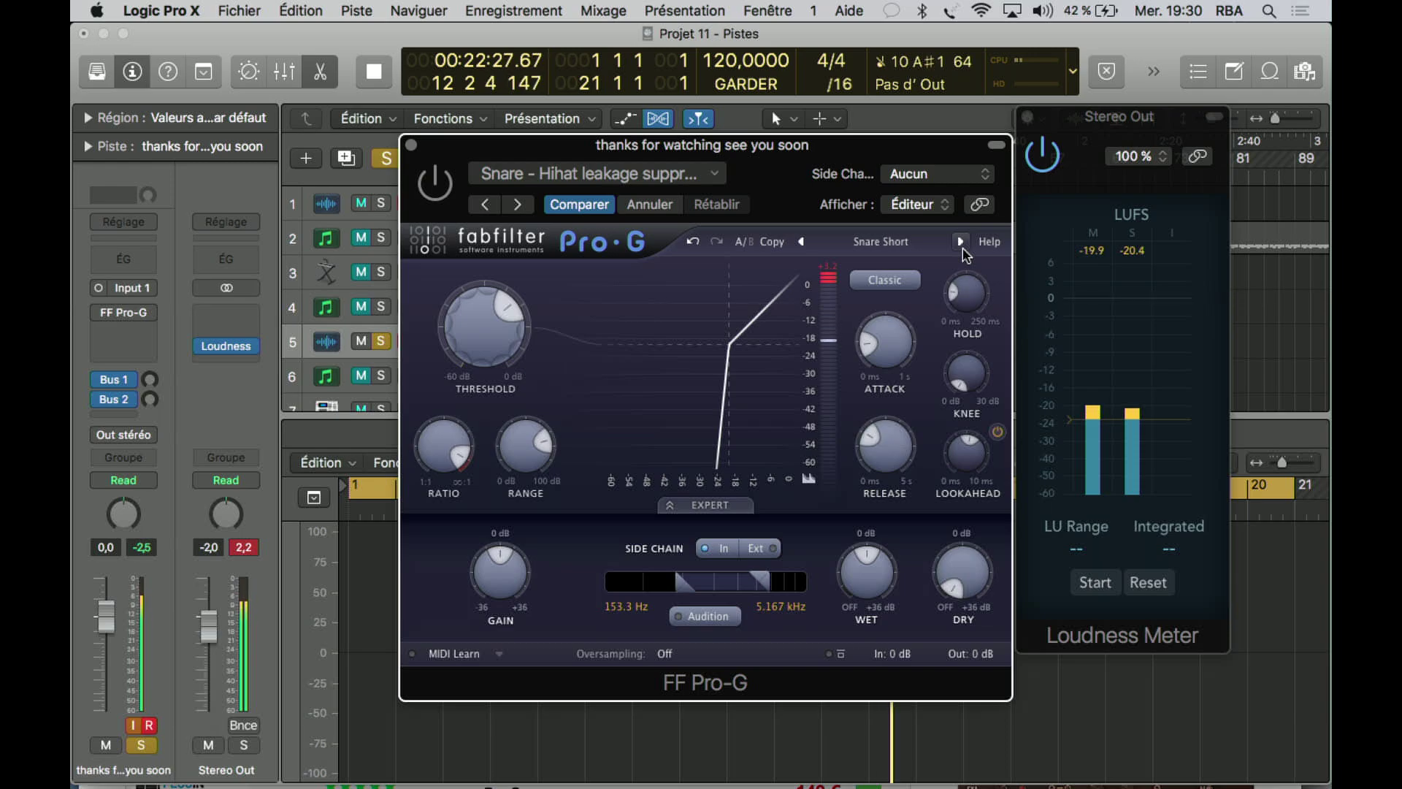
click(961, 242)
click(961, 242)
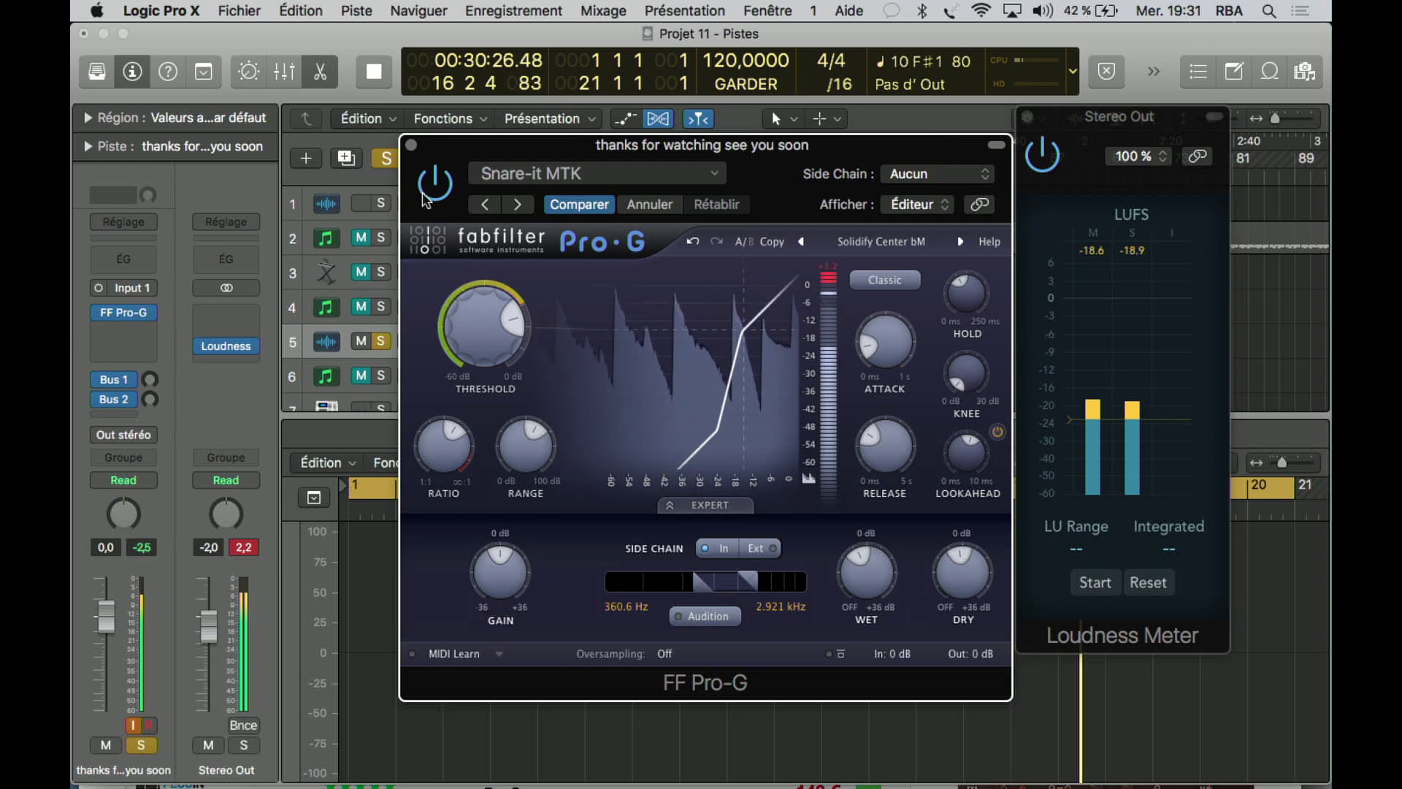
Load Straight Perc MTK and then Subtle Beats, toggling Pro-G's bypass to compare each preset with the unprocessed track
click(960, 242)
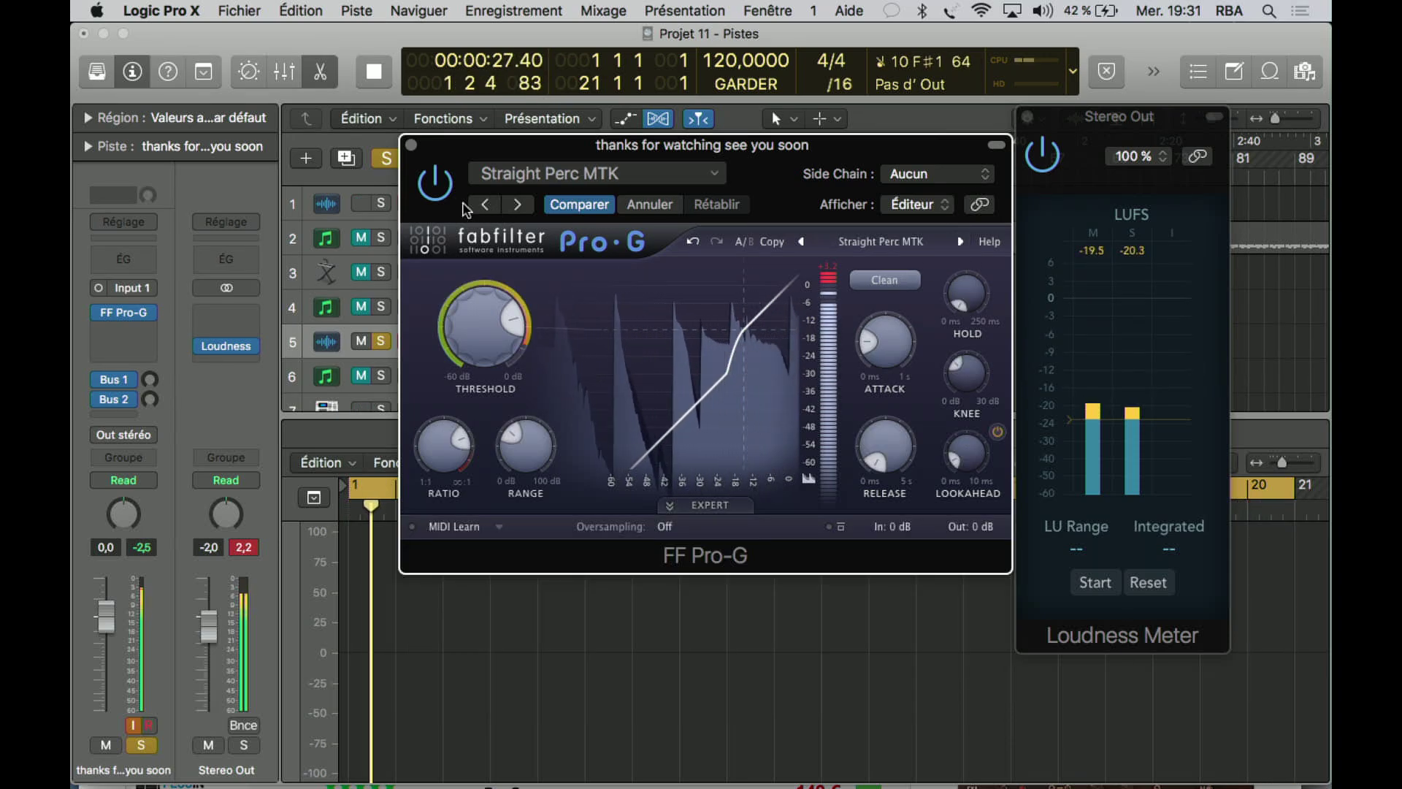
click(444, 185)
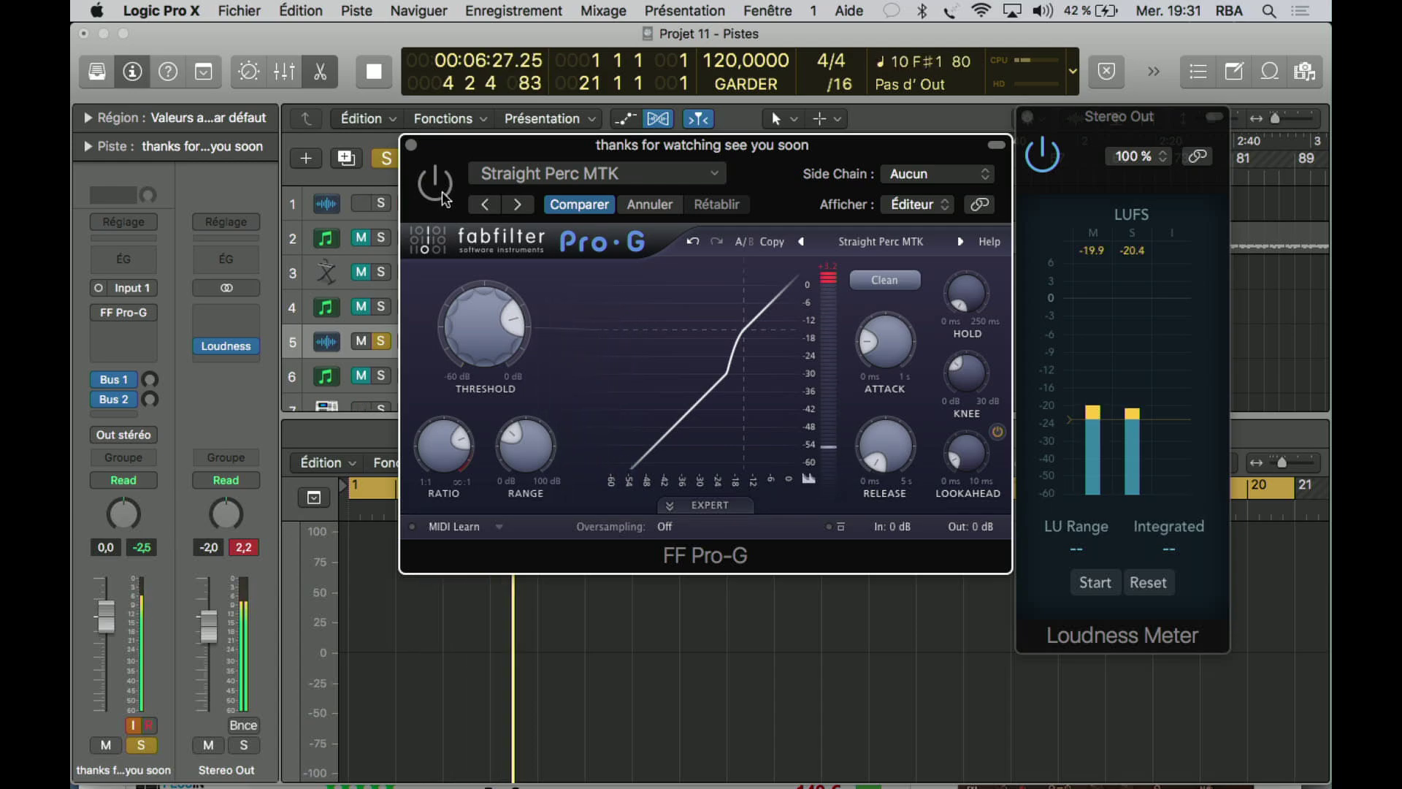
click(440, 189)
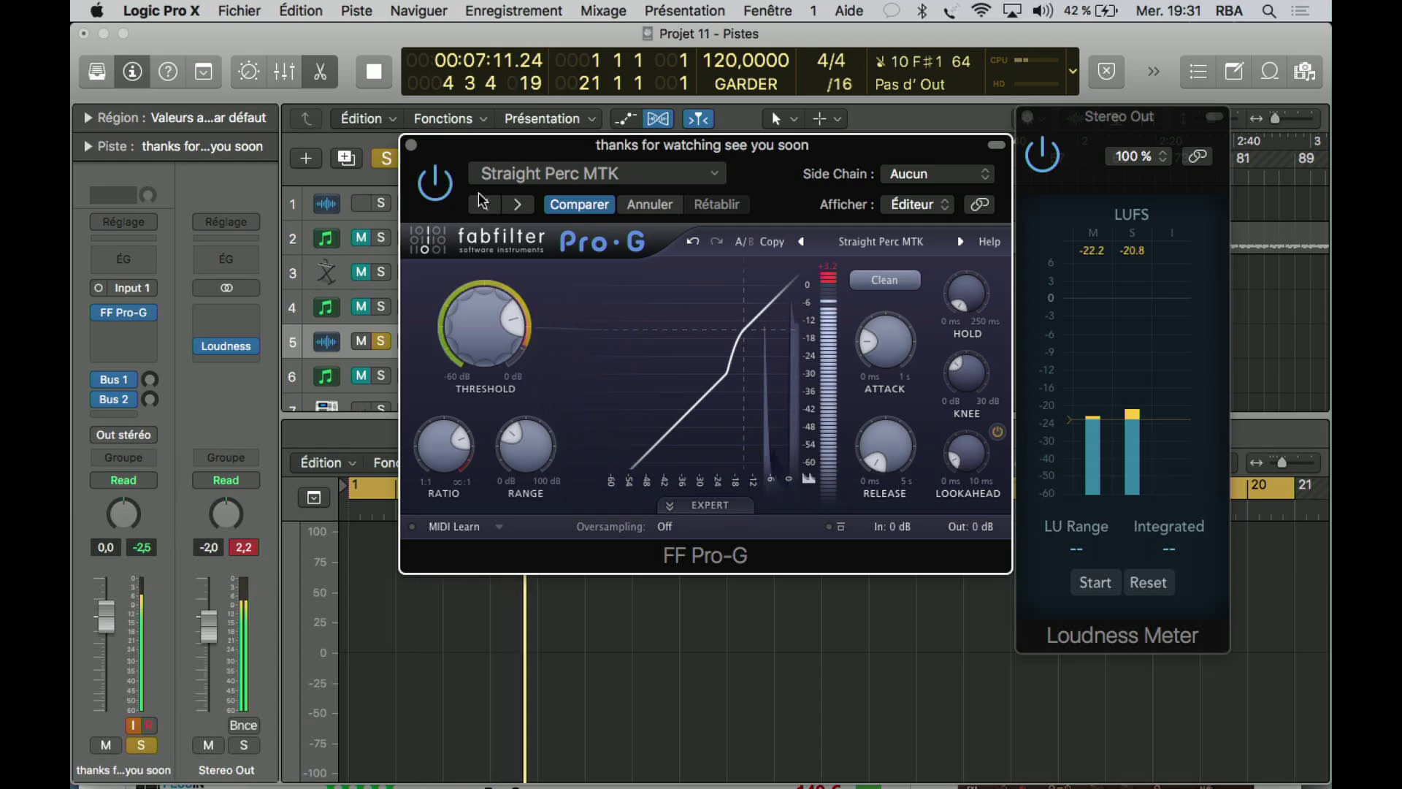
click(961, 241)
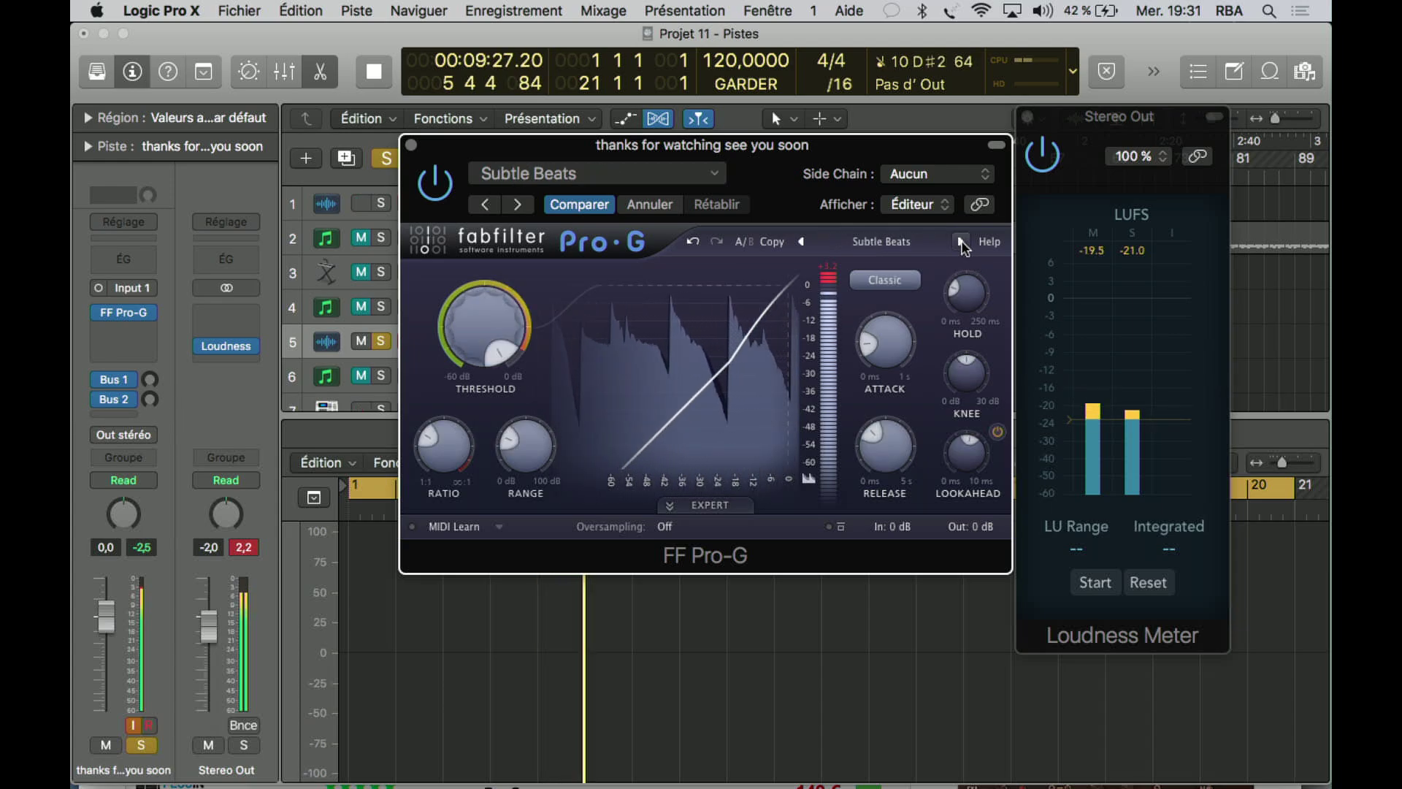
click(442, 195)
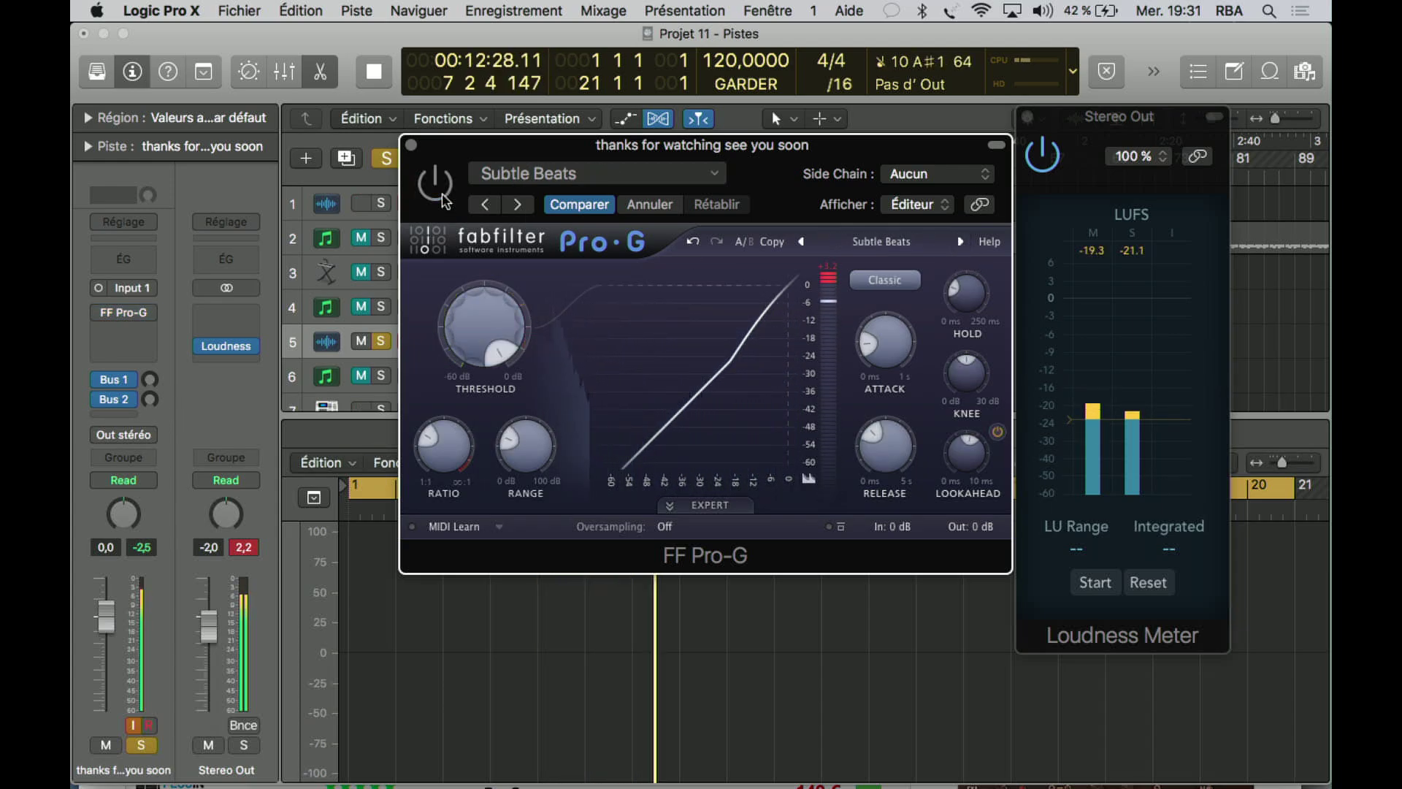
click(442, 197)
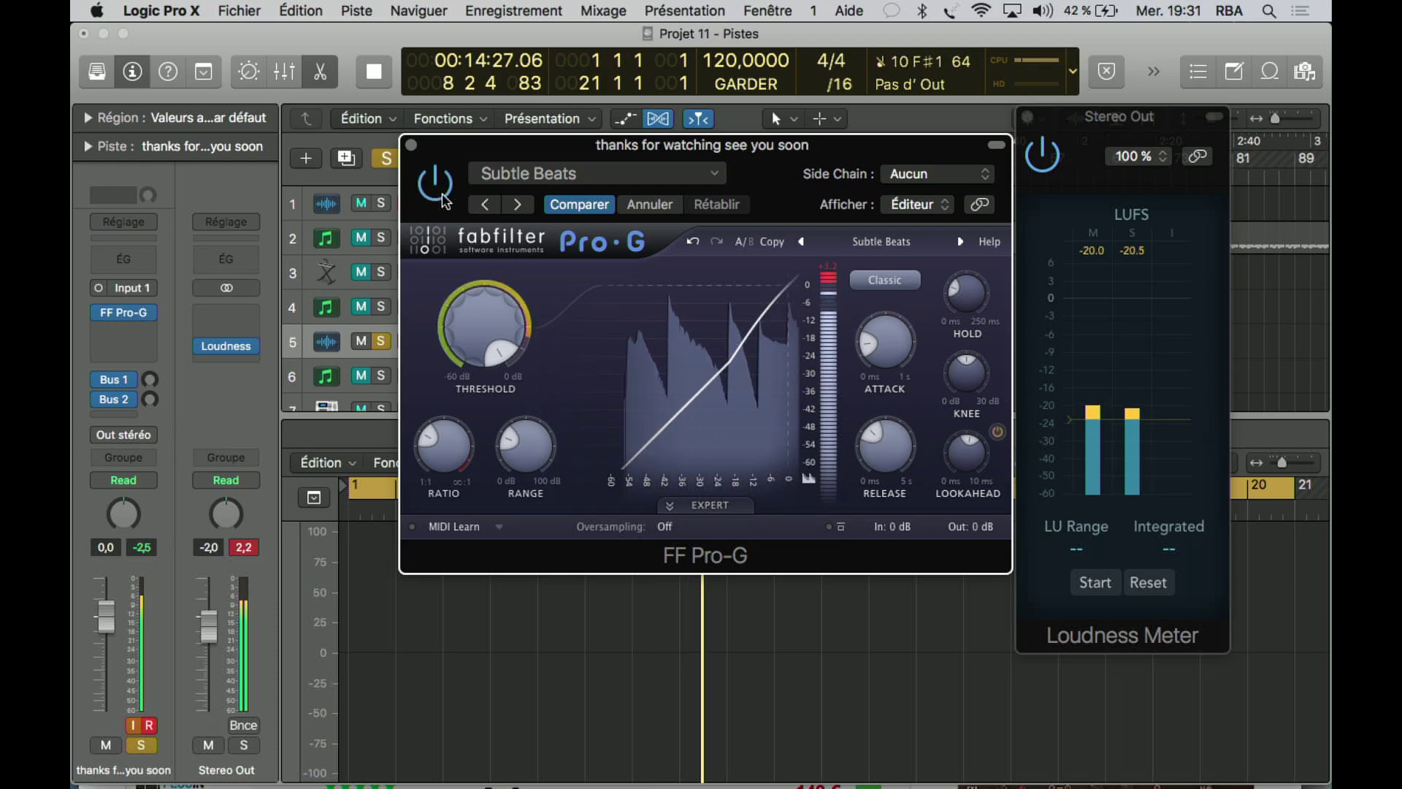
click(443, 197)
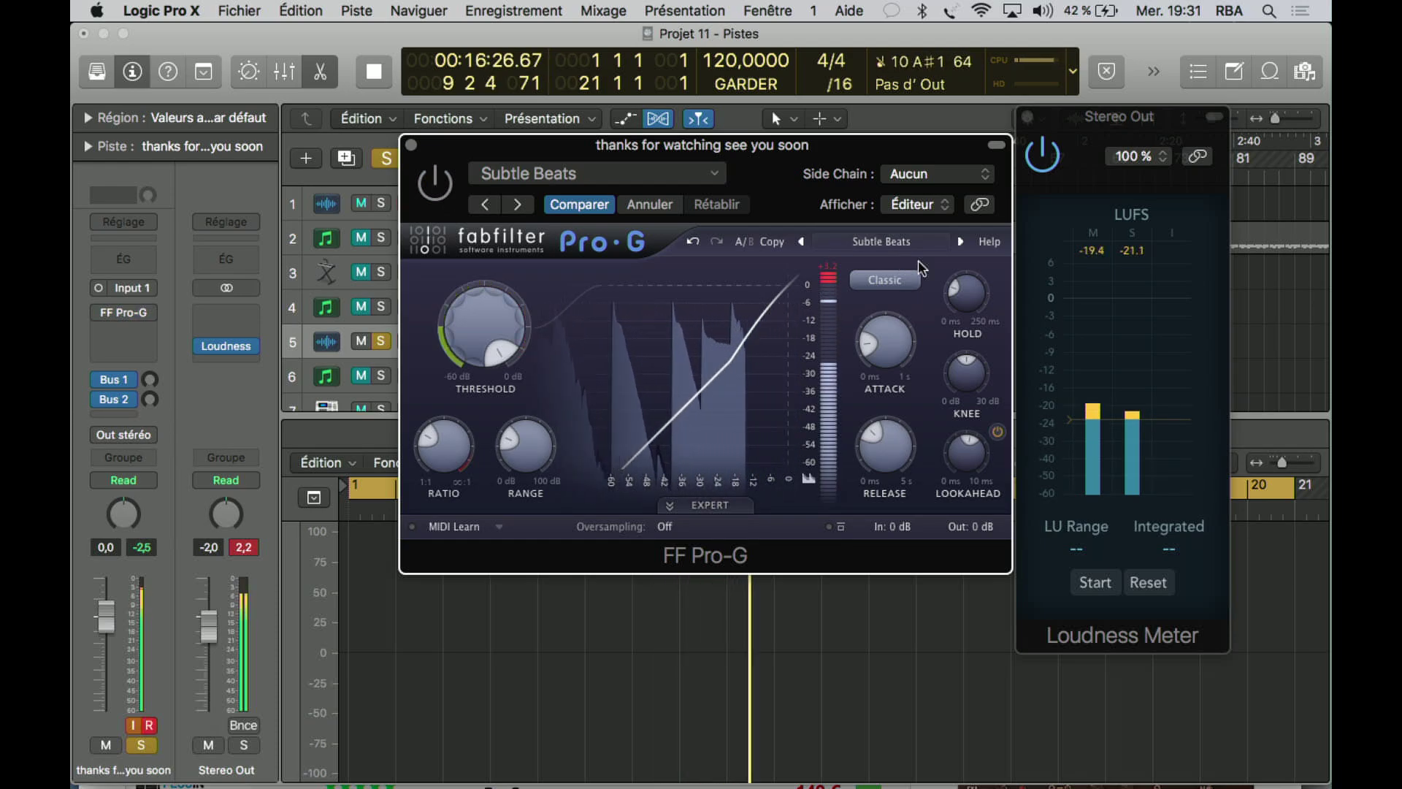
Audition Subtle Beats 2 and Subtle Stereo Punch bM, switching Pro-G on and off to compare their loudness
click(960, 241)
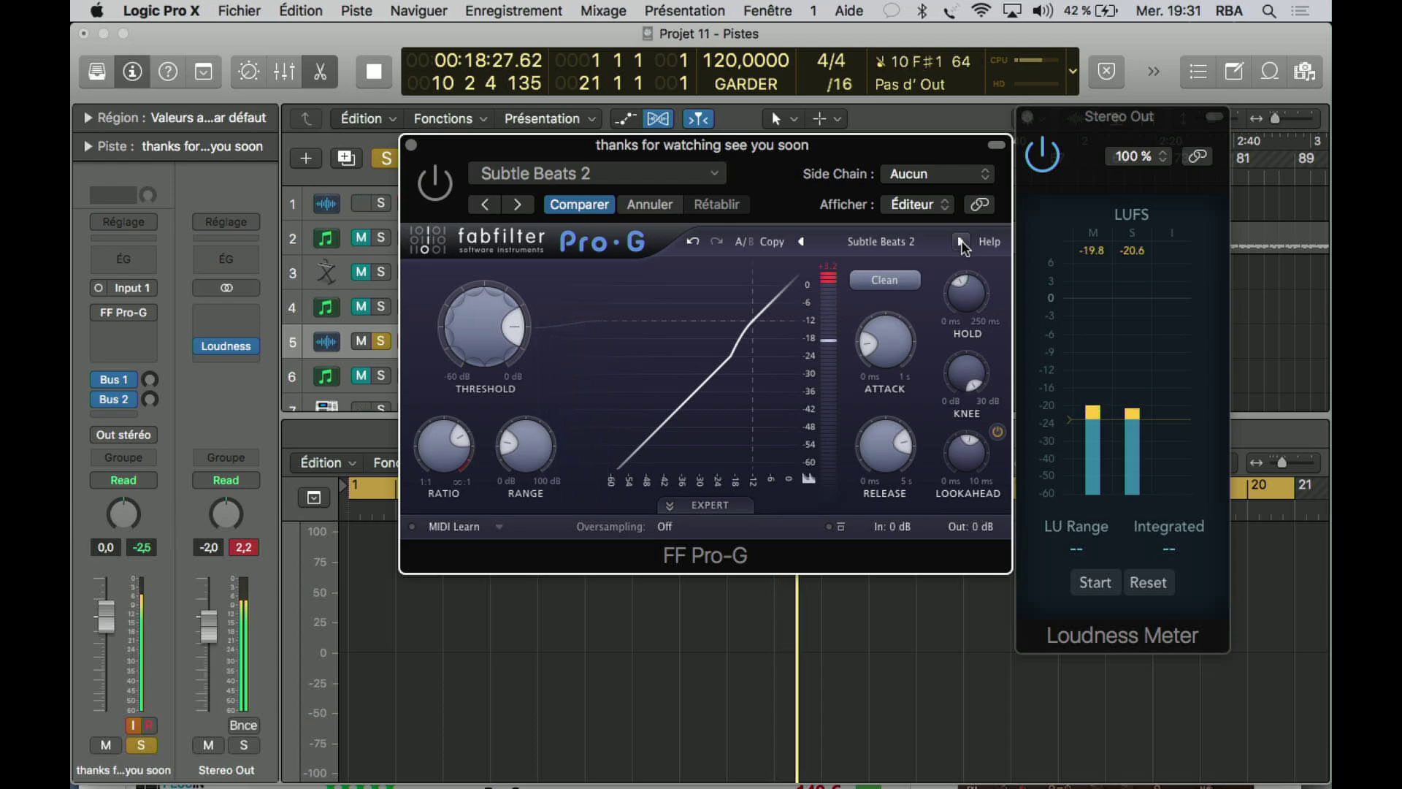
click(439, 188)
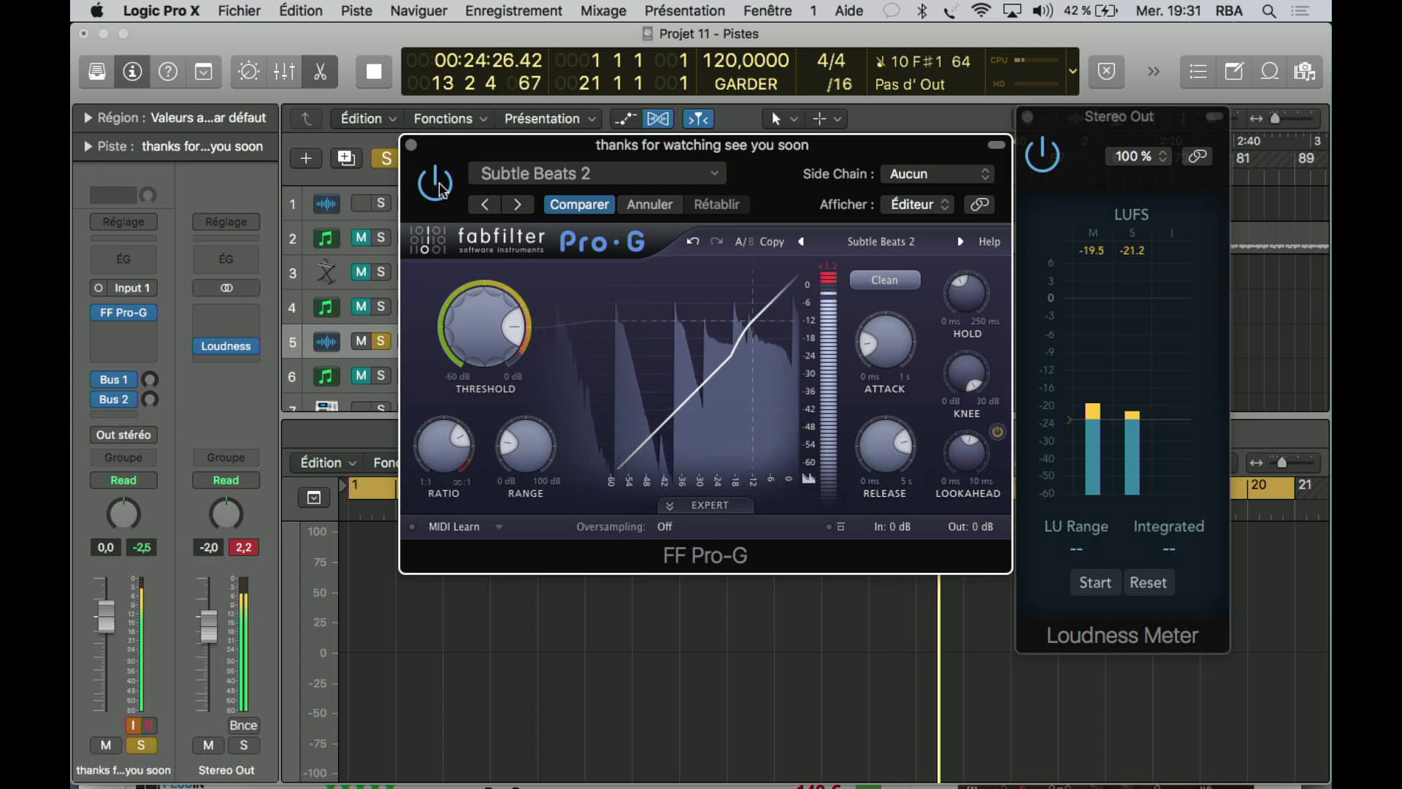
click(438, 188)
click(517, 204)
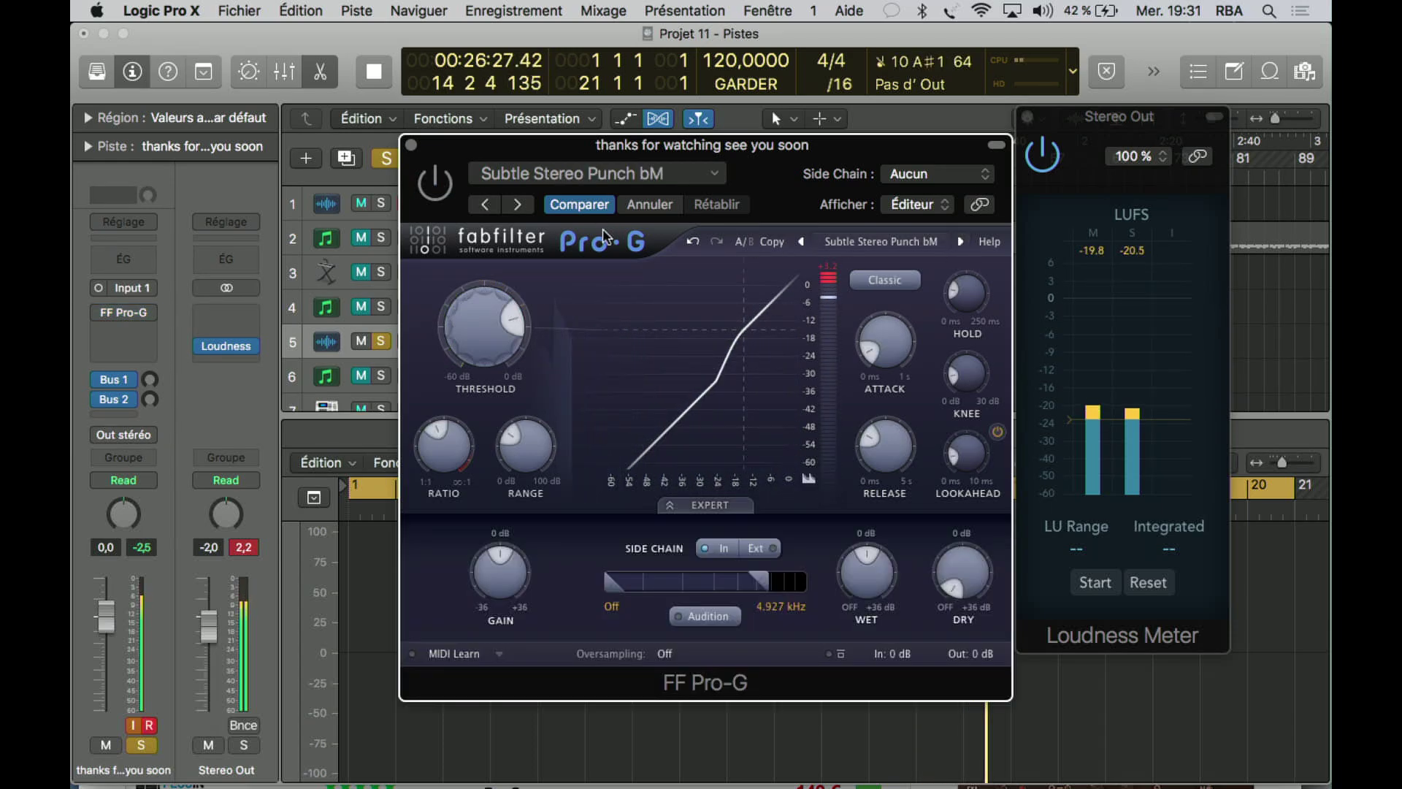
click(439, 189)
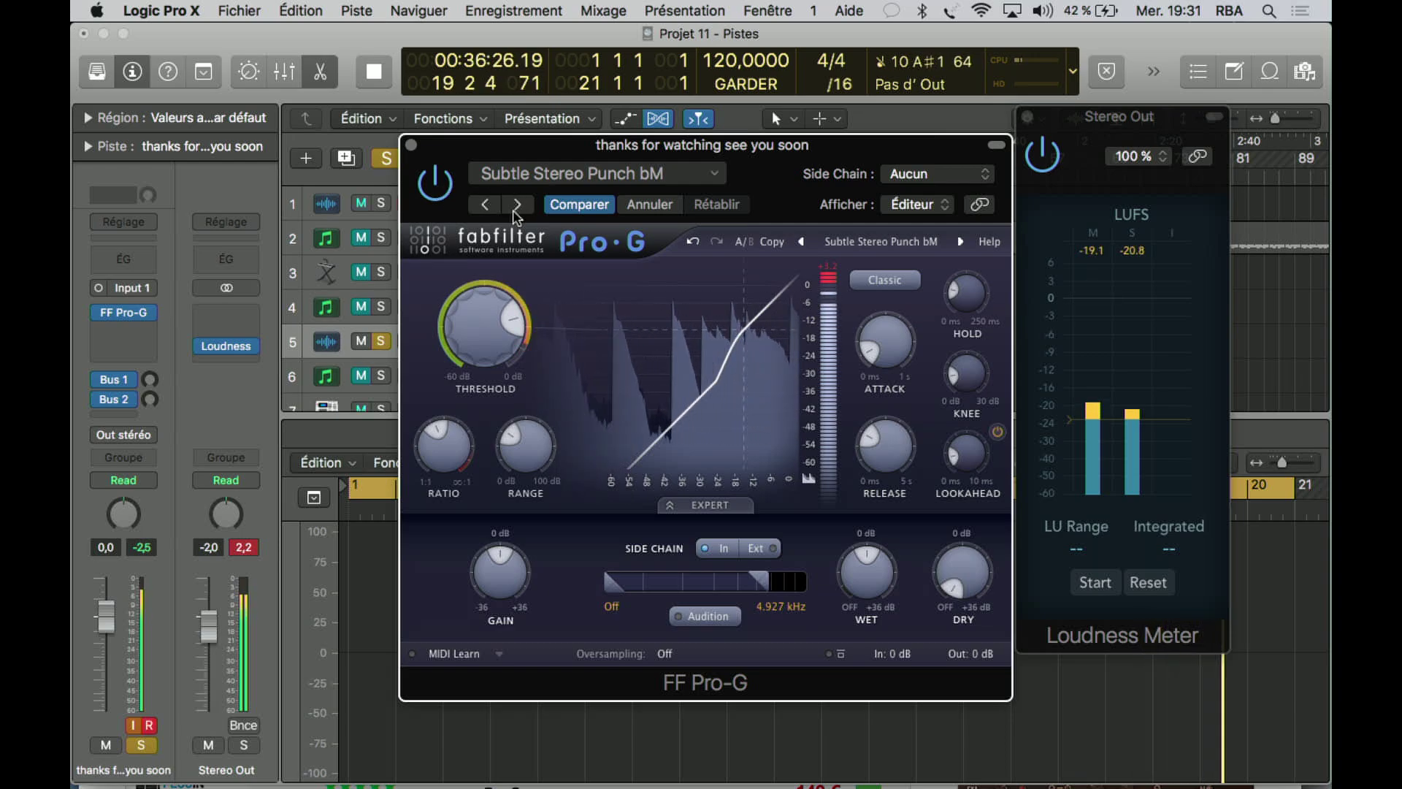
click(447, 187)
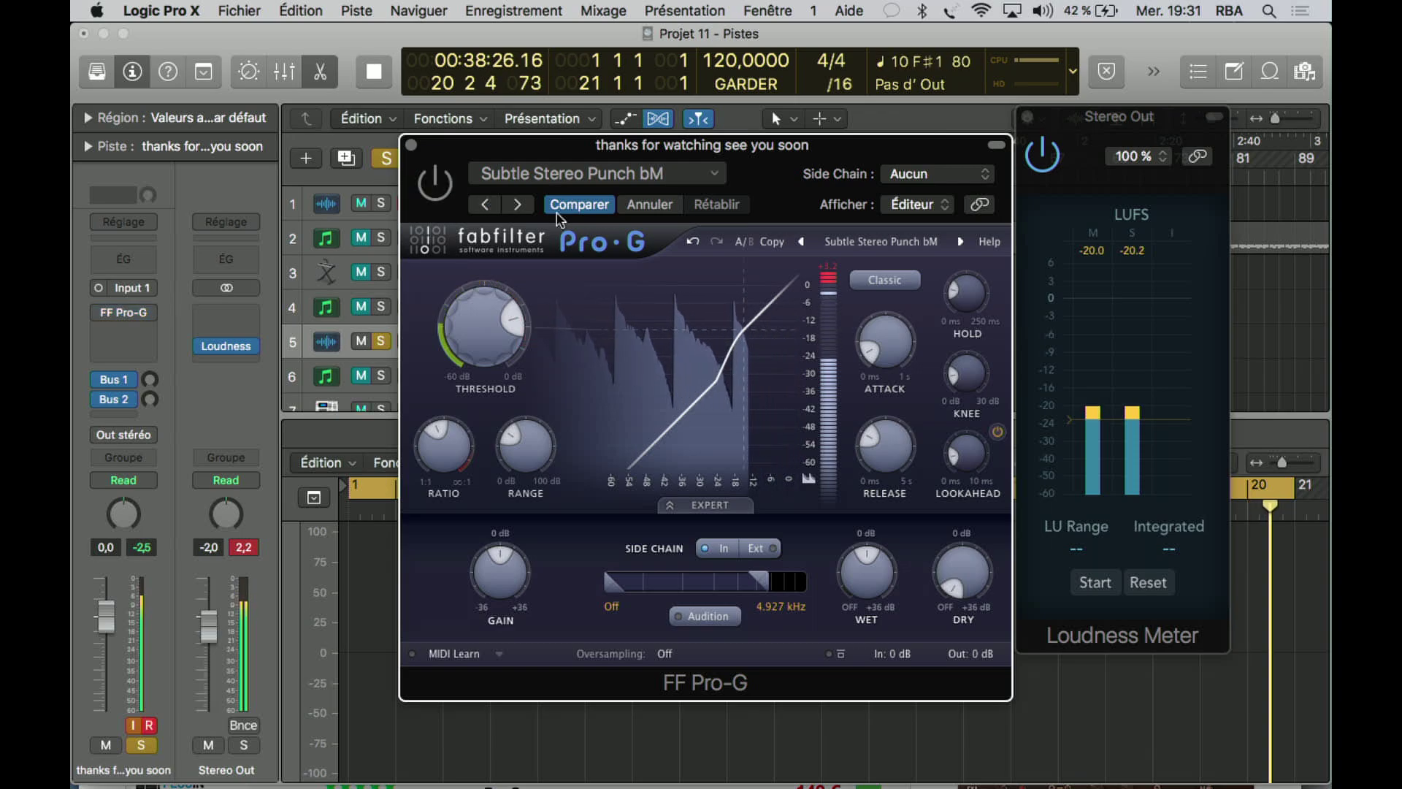
Load the Top End MTK preset and compare its loudness with Pro-G bypassed
click(961, 242)
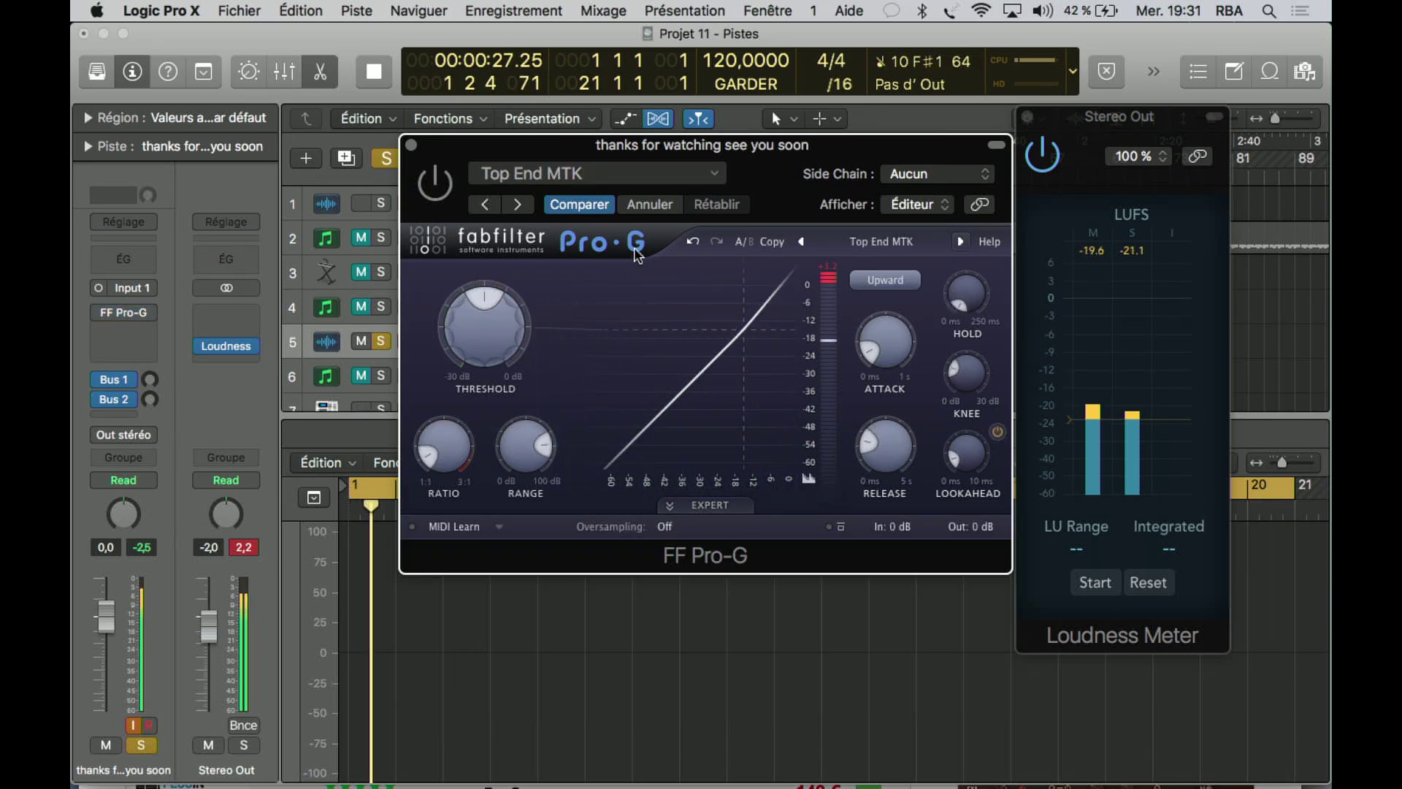
click(439, 186)
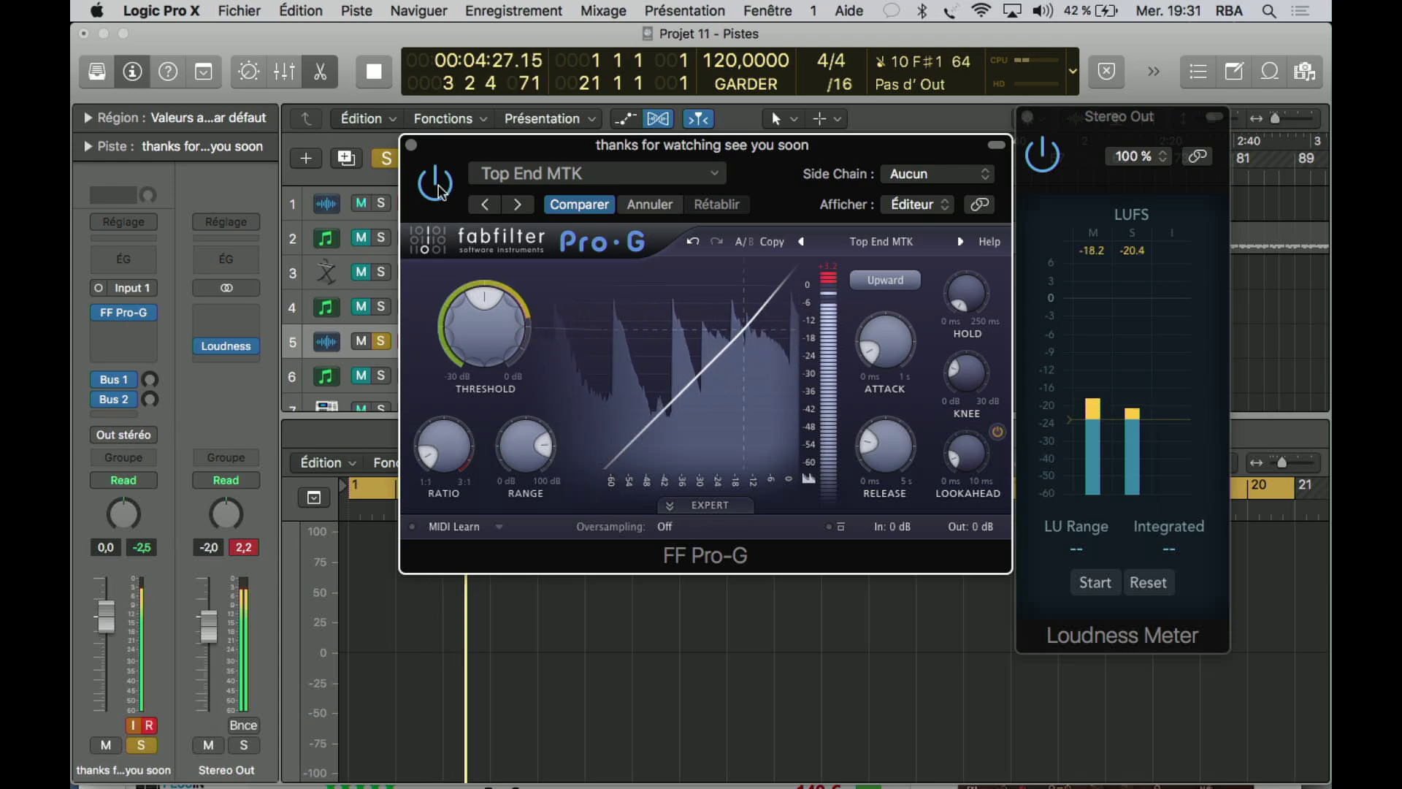
click(438, 186)
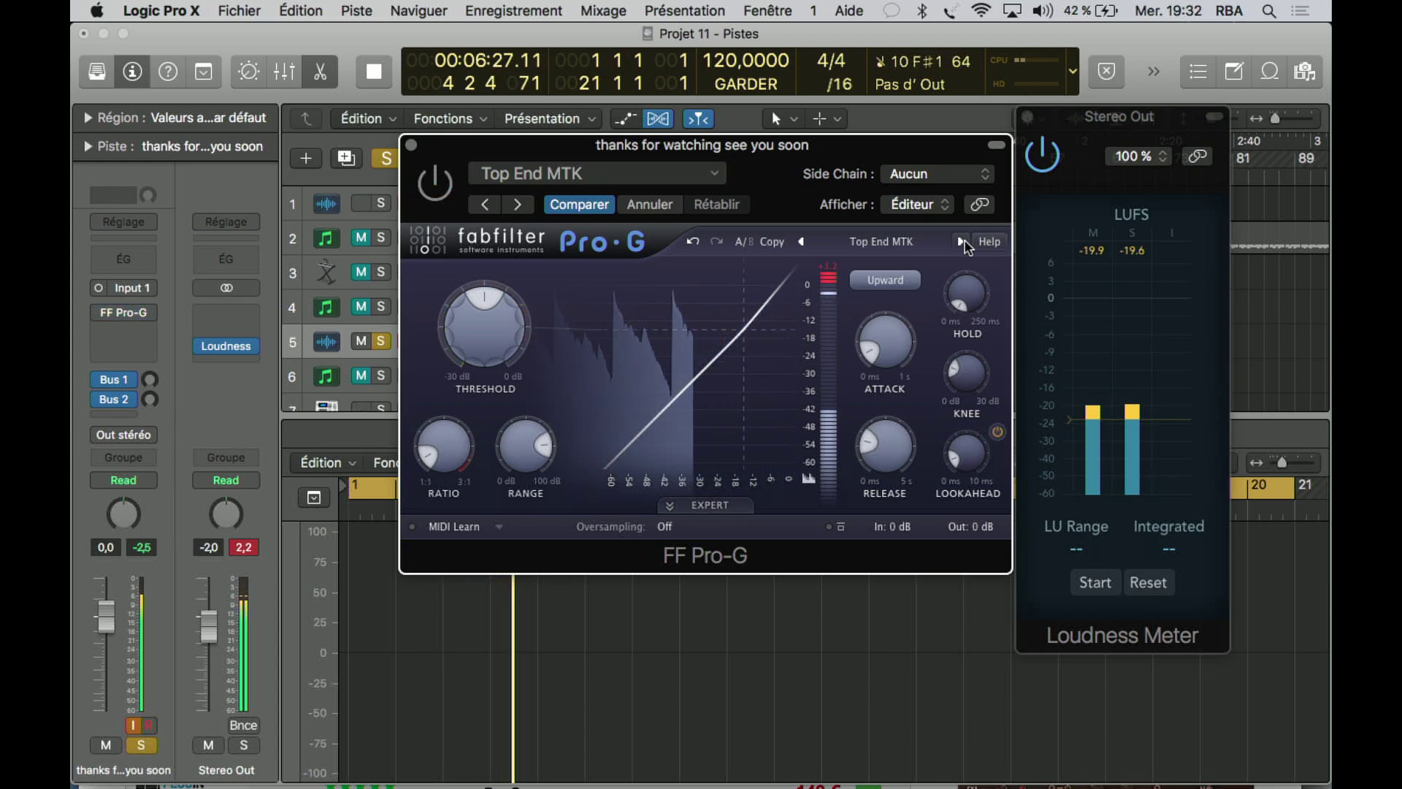
Audition Expand Mid Only, Expand Side Only, Gate Mid Only and Gate Side Only, switching Pro-G on and off to compare their loudness
click(961, 242)
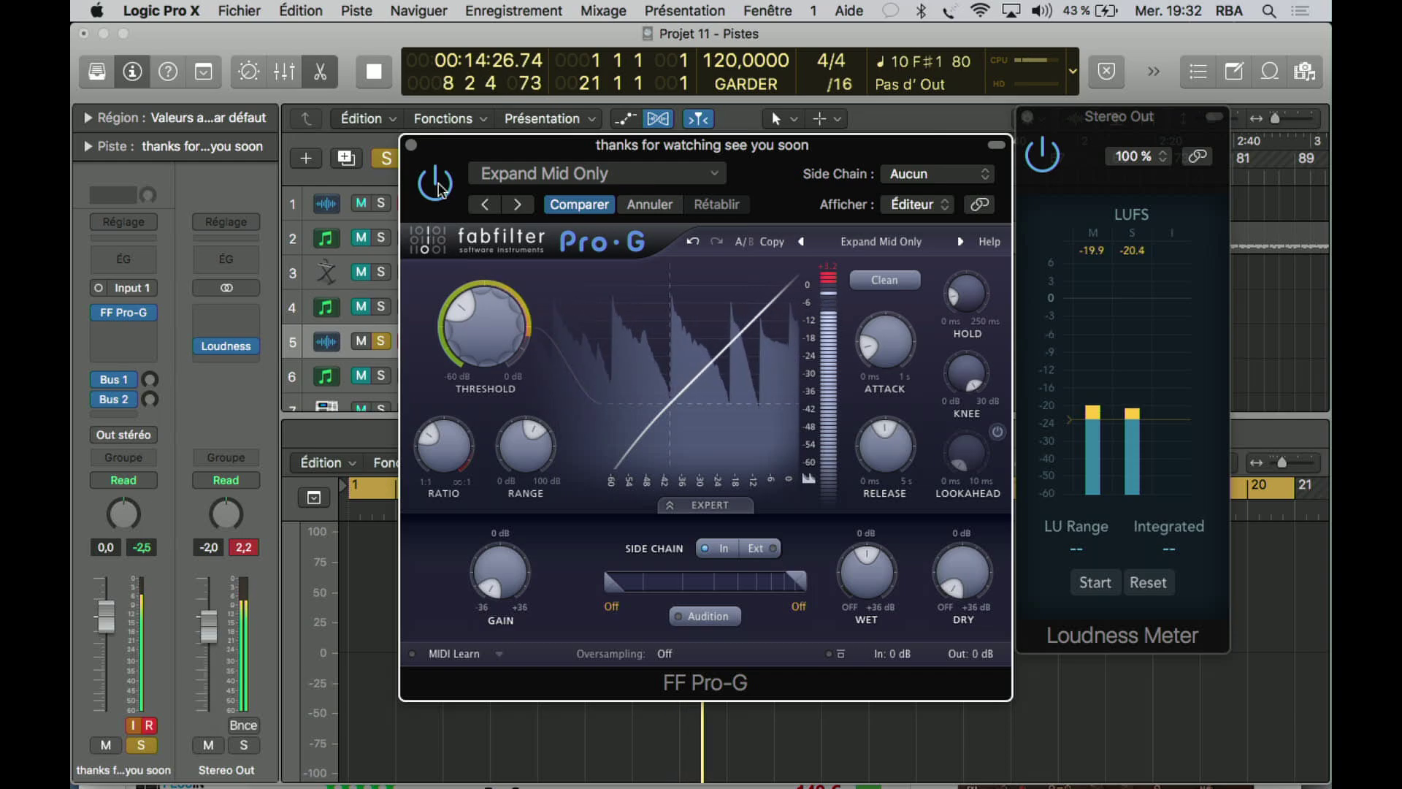
click(439, 188)
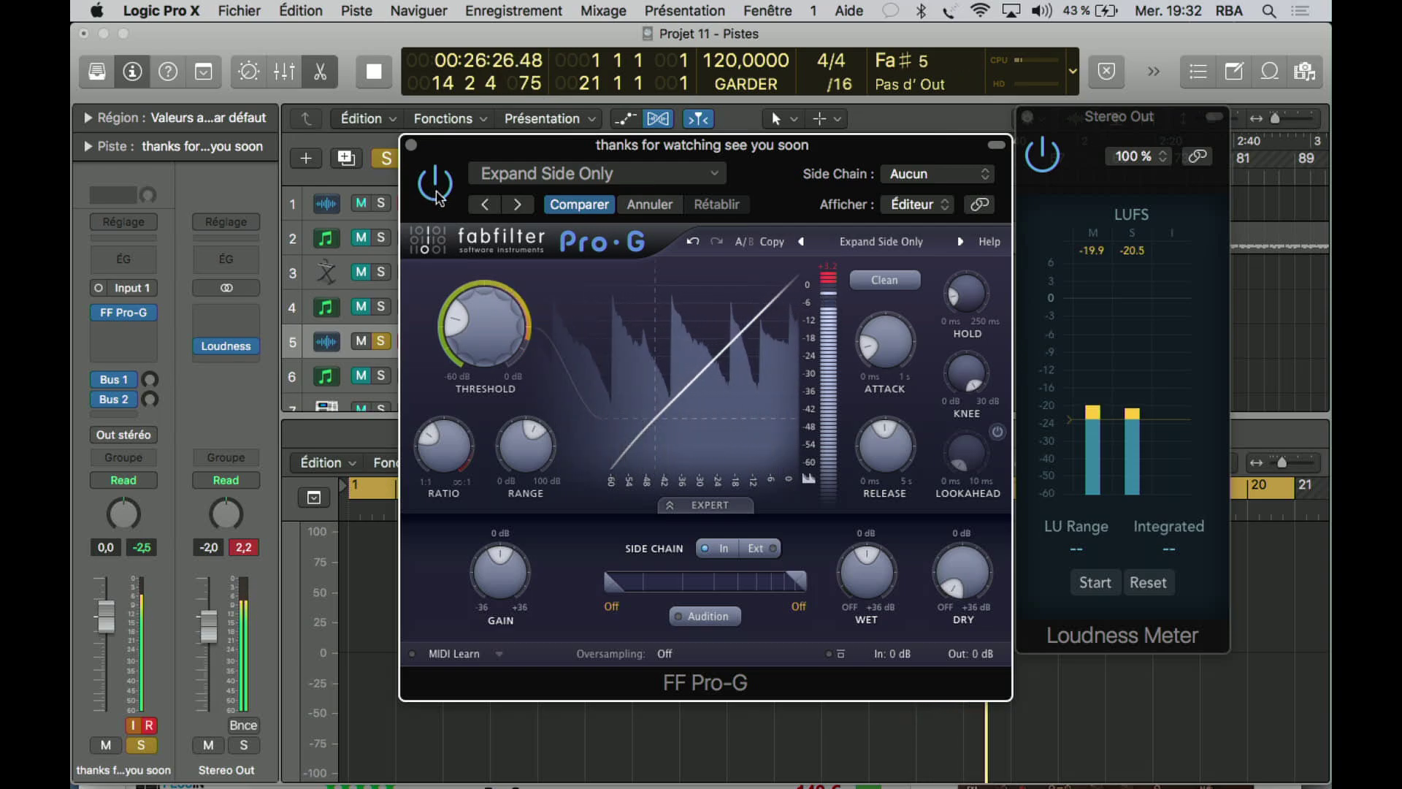
click(961, 242)
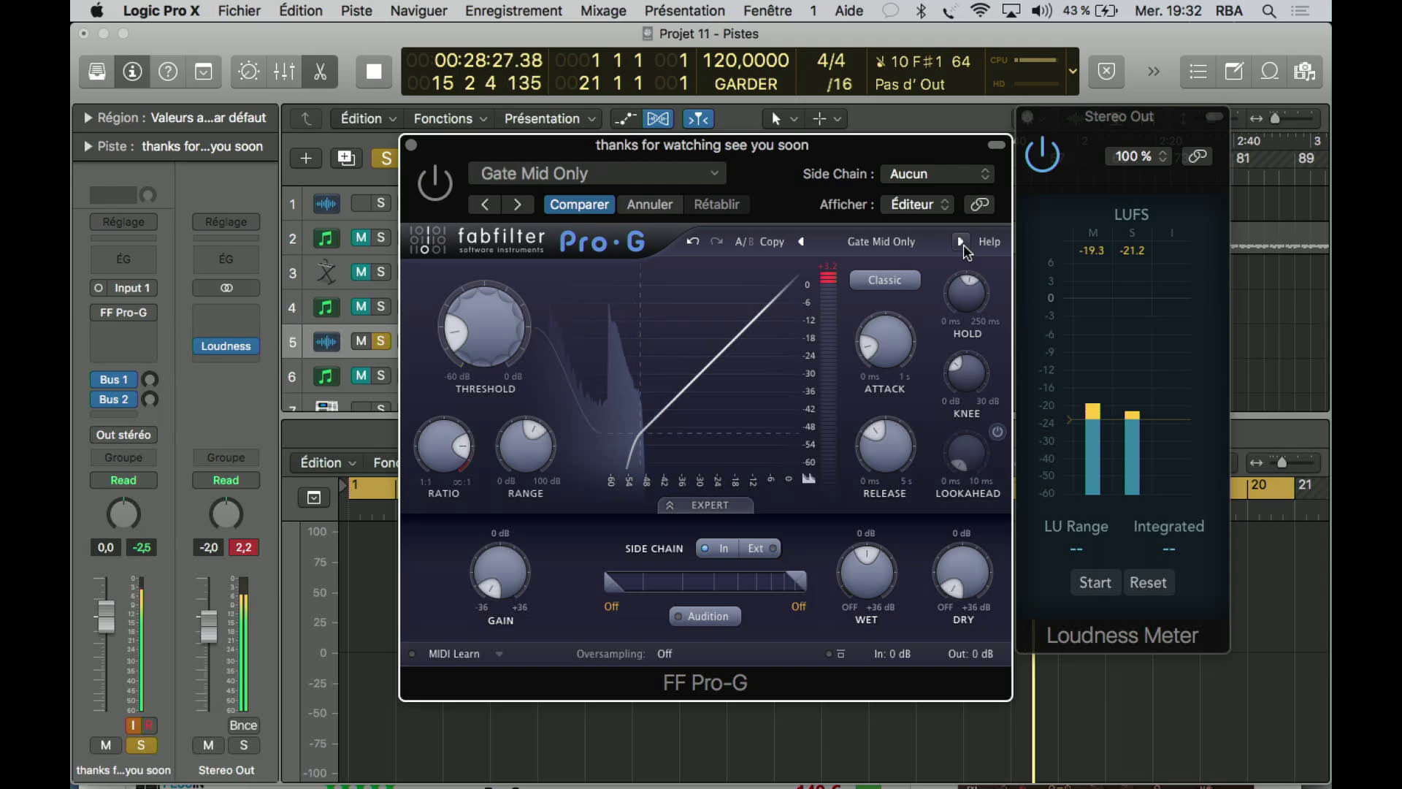
click(428, 188)
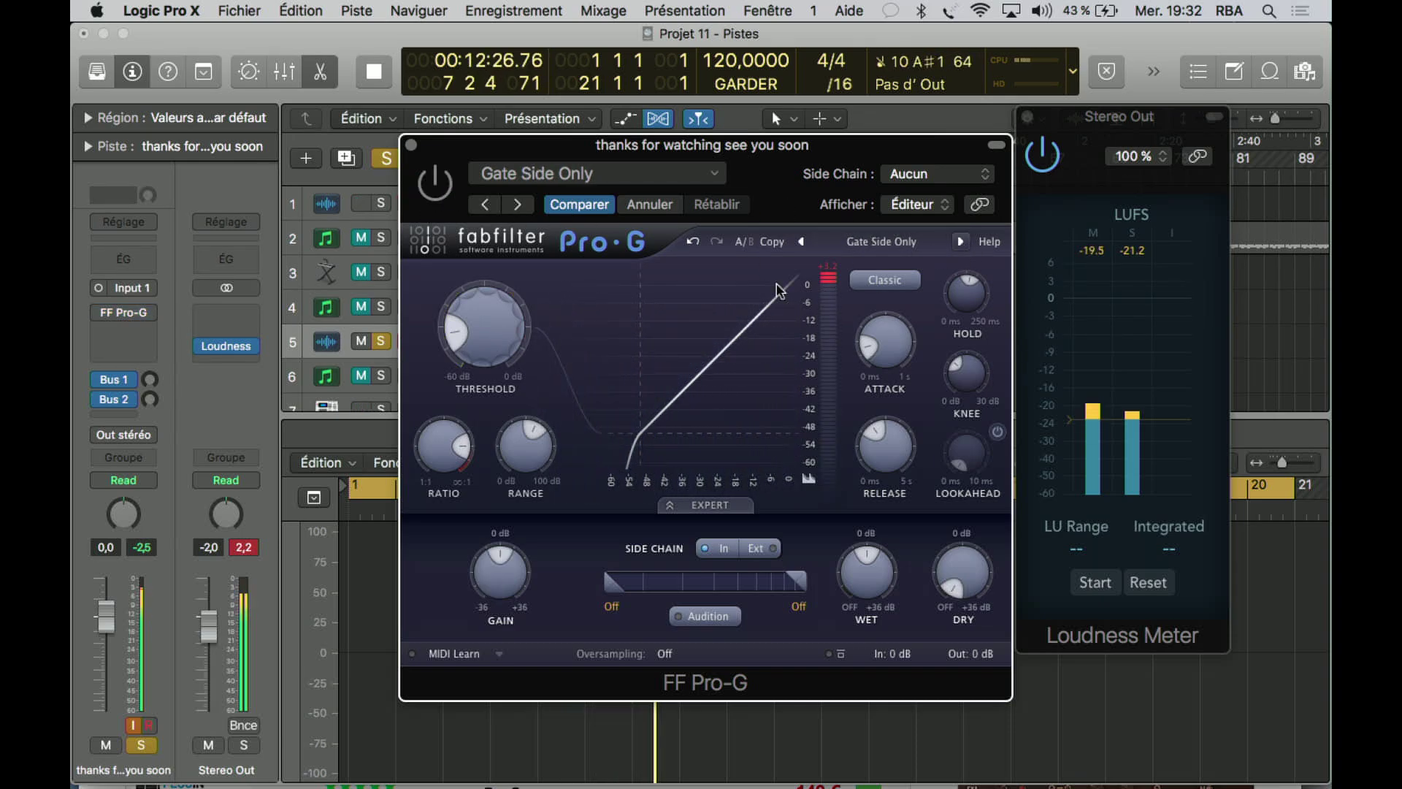
click(444, 192)
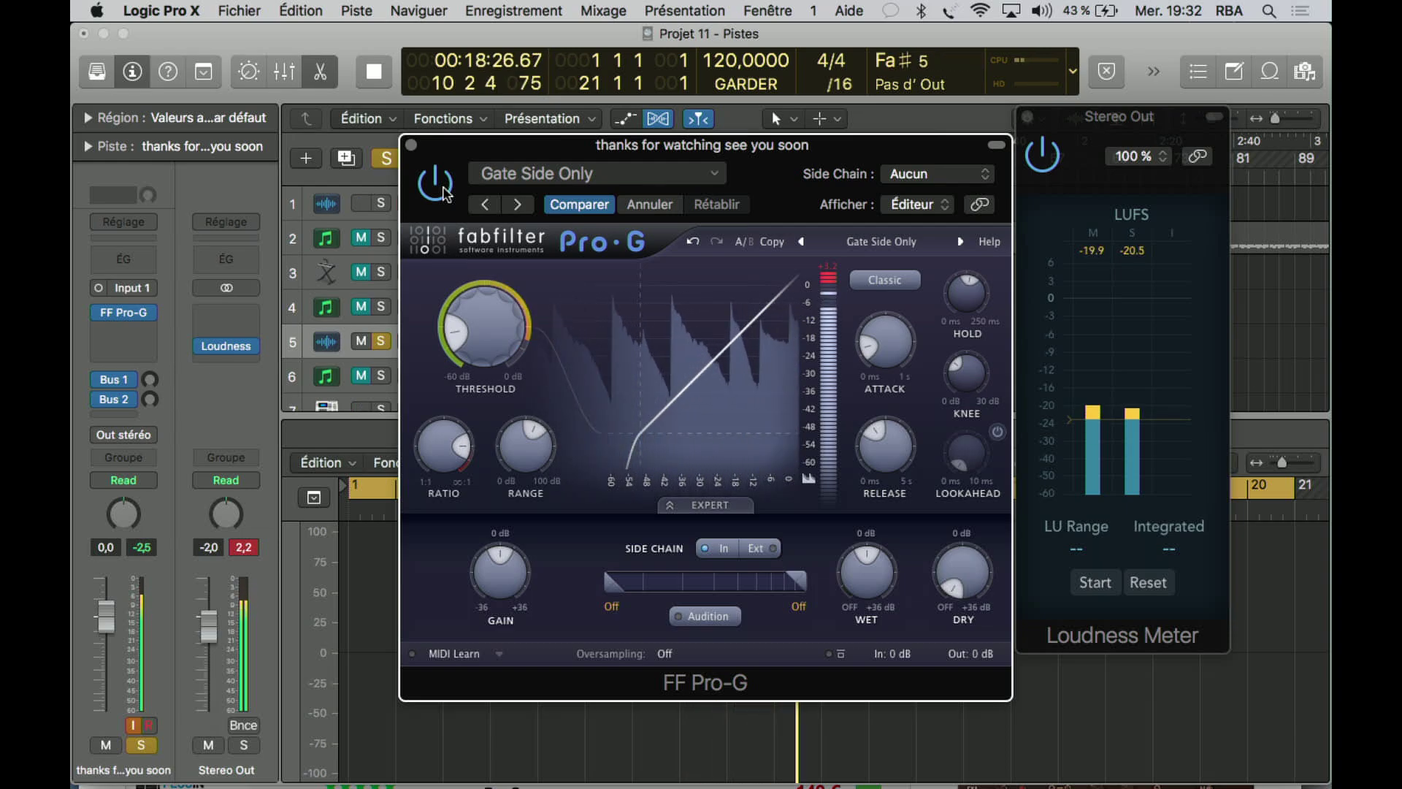
Load the Kill Tail MTK preset and toggle Pro-G's bypass to compare it with the unprocessed track
click(961, 243)
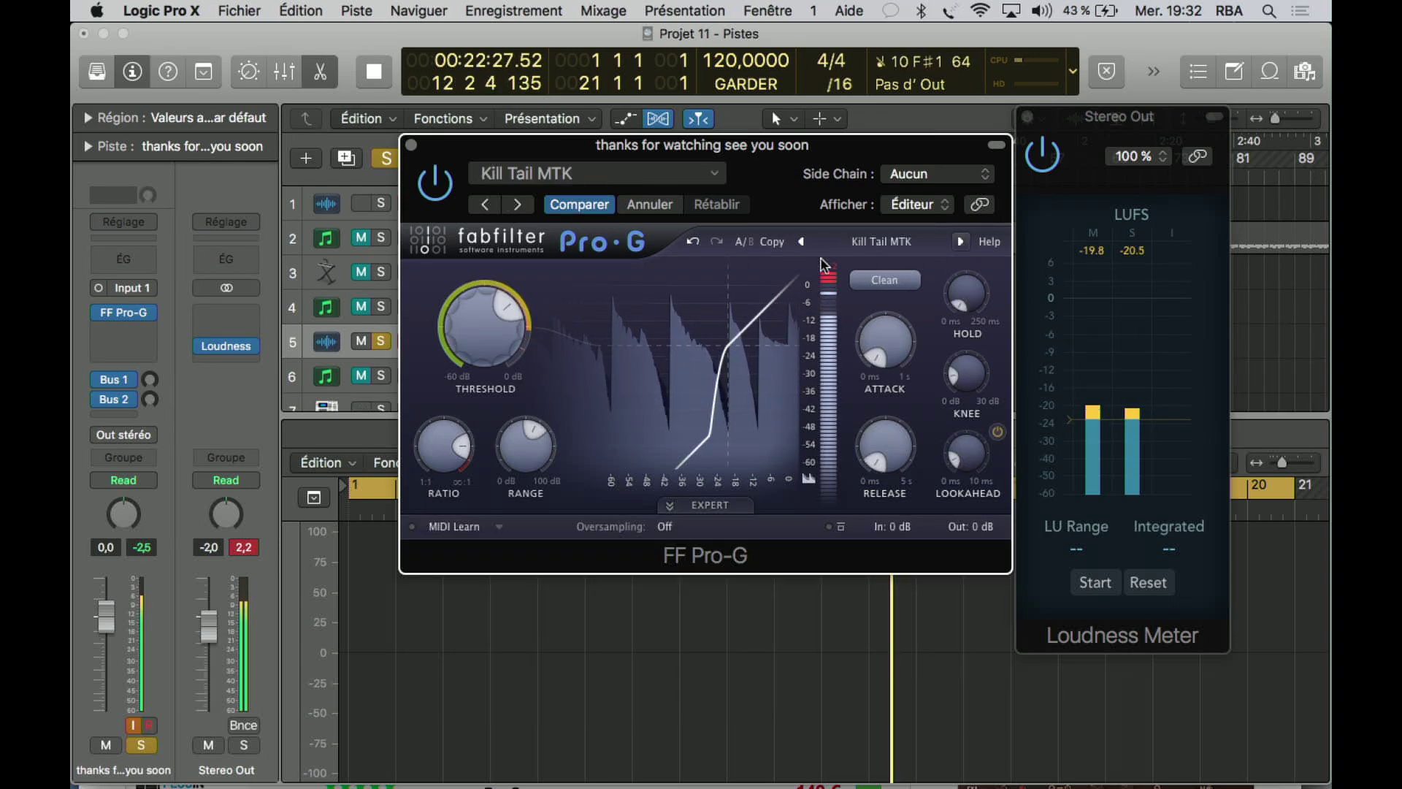
click(435, 179)
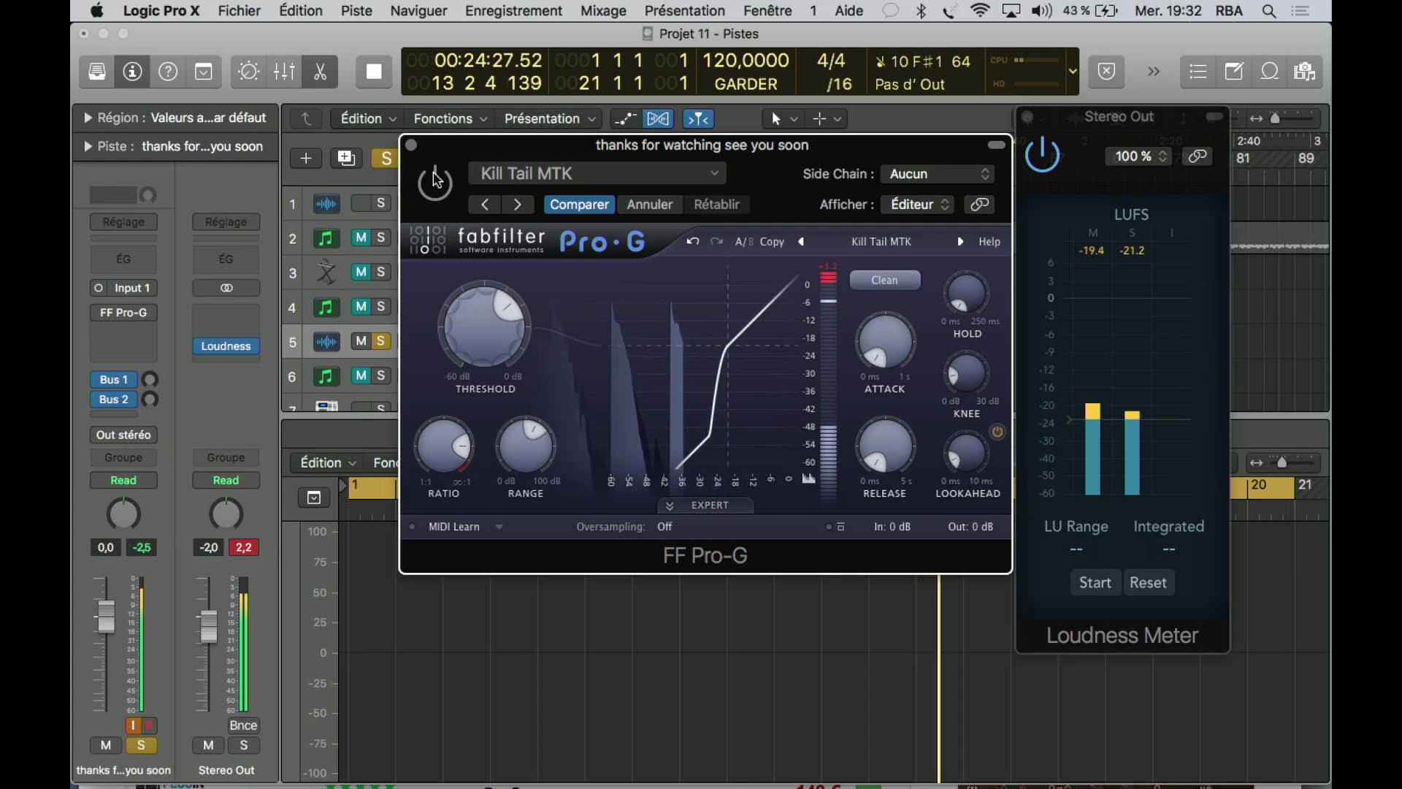
click(435, 178)
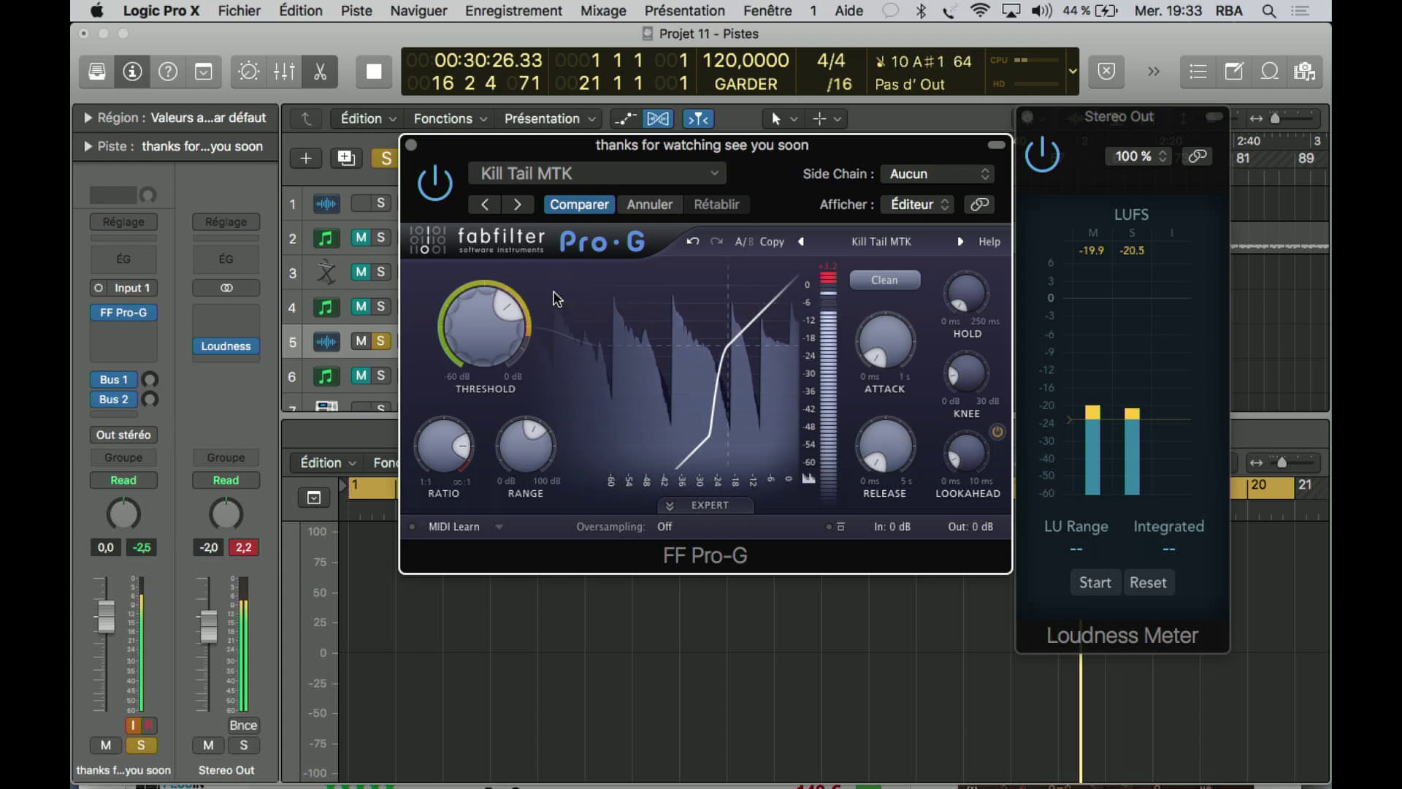
Load Mid Gates Side bM, lower its ratio, set the range to about 35.65 dB and raise the threshold
click(960, 242)
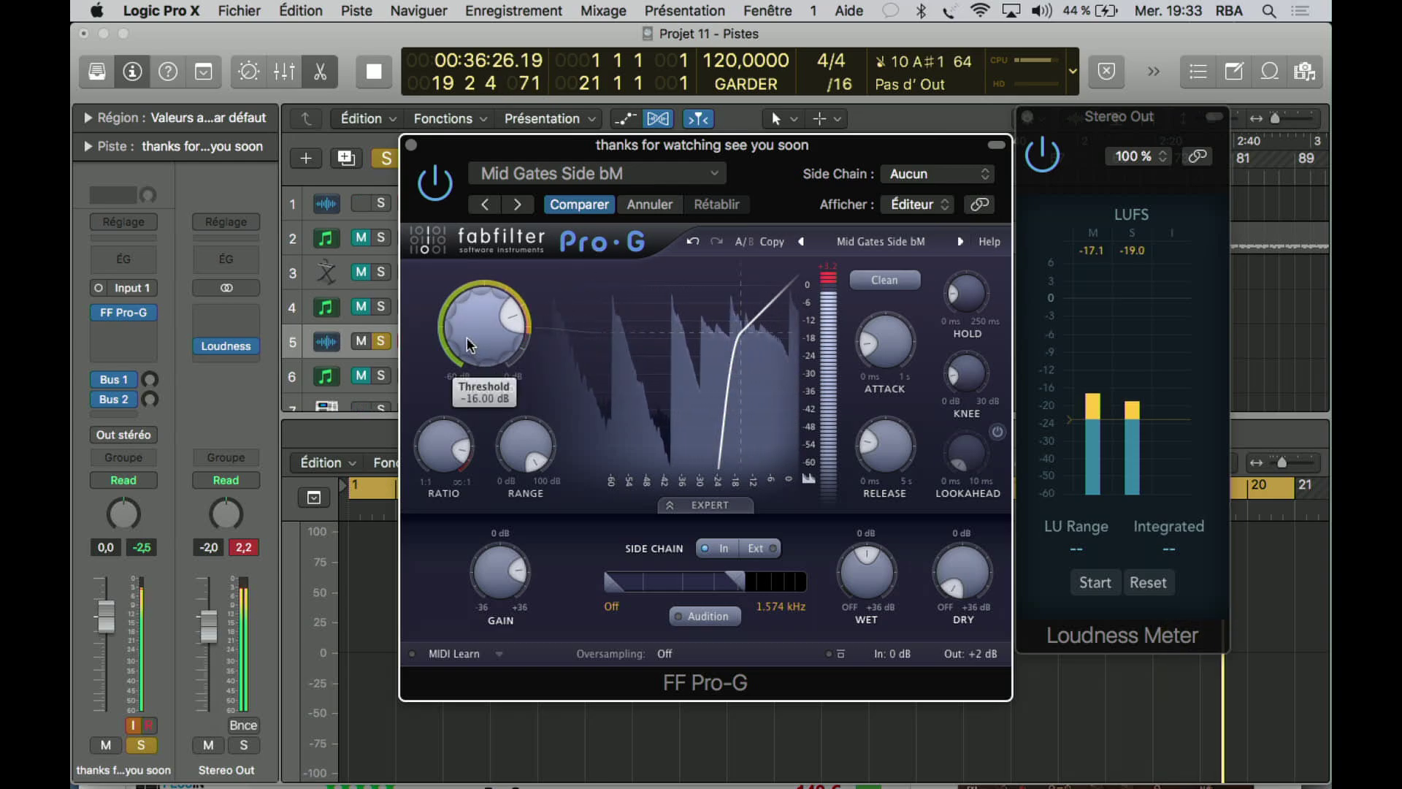
mouse_move(445, 440)
drag(446, 440, 457, 482)
mouse_move(514, 435)
drag(514, 435, 534, 507)
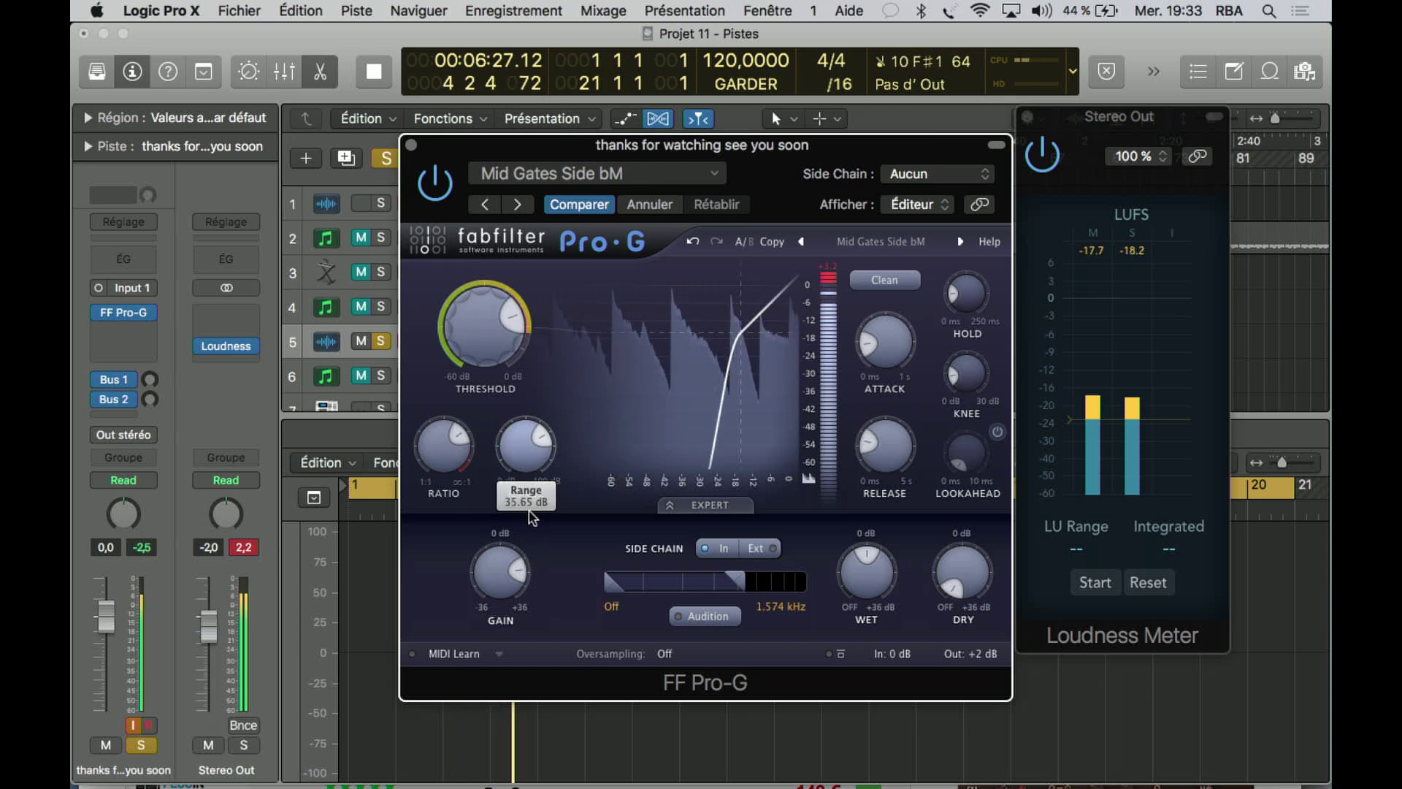
drag(484, 330, 482, 294)
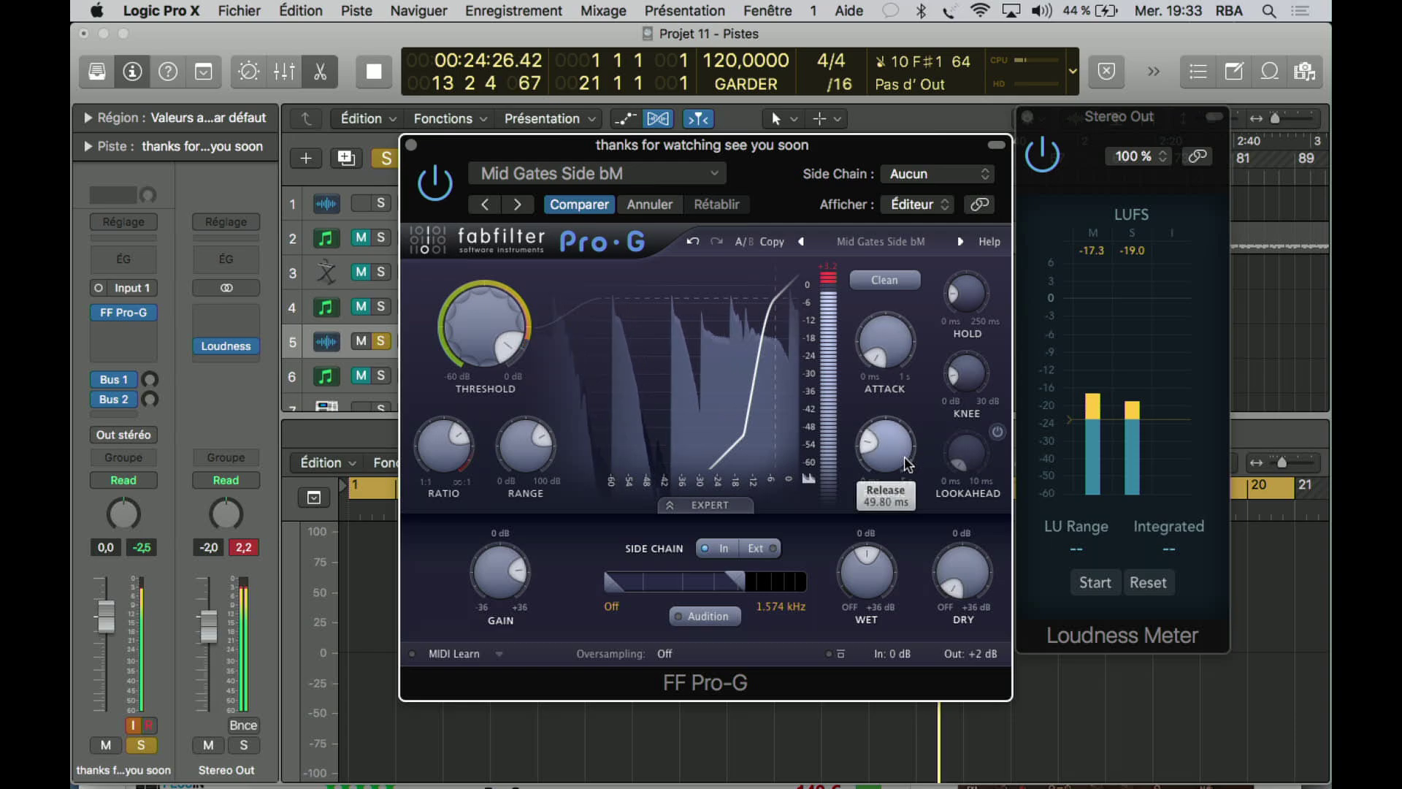
Try a release of about 401 ms, bring it down to its minimum, and raise the hold and knee
drag(878, 444, 900, 376)
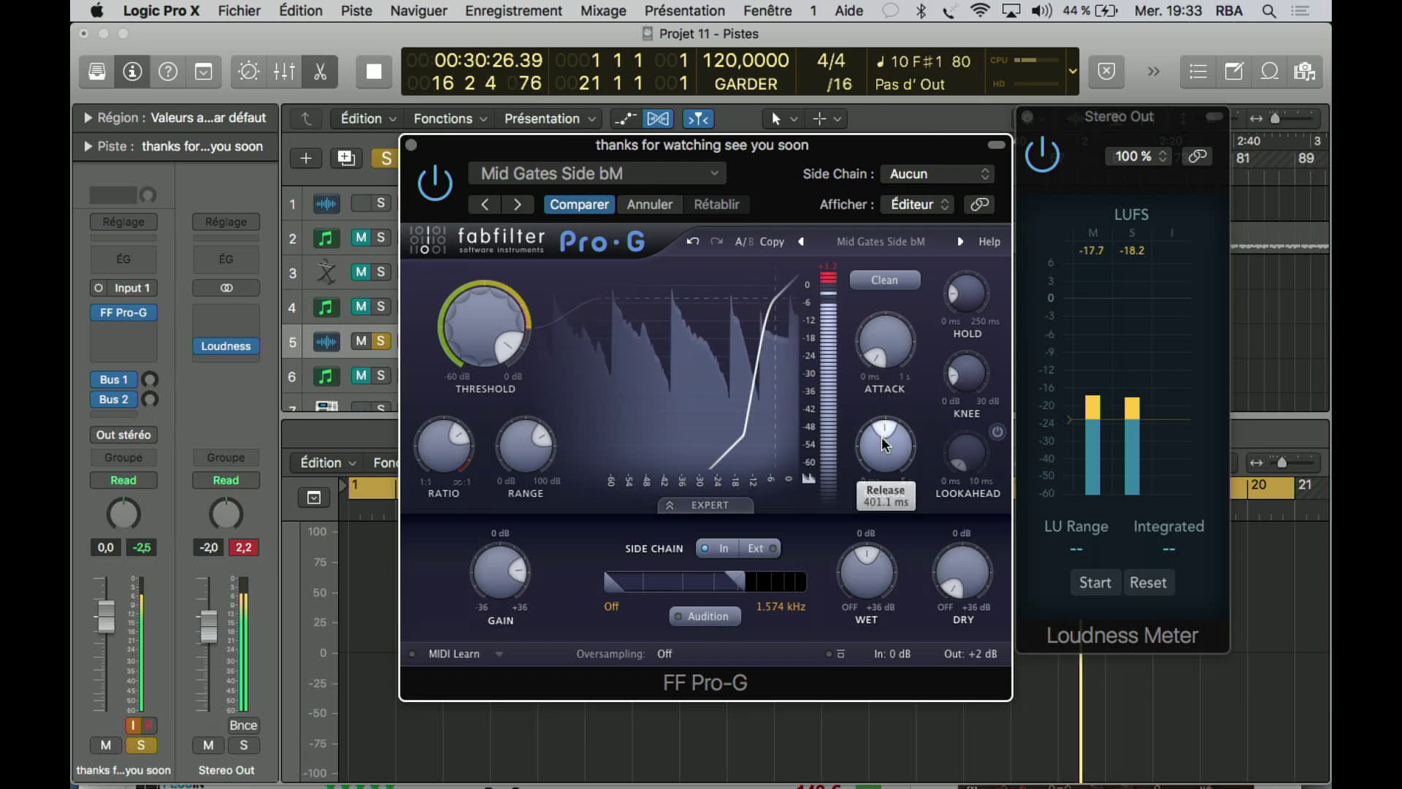
drag(882, 435, 907, 670)
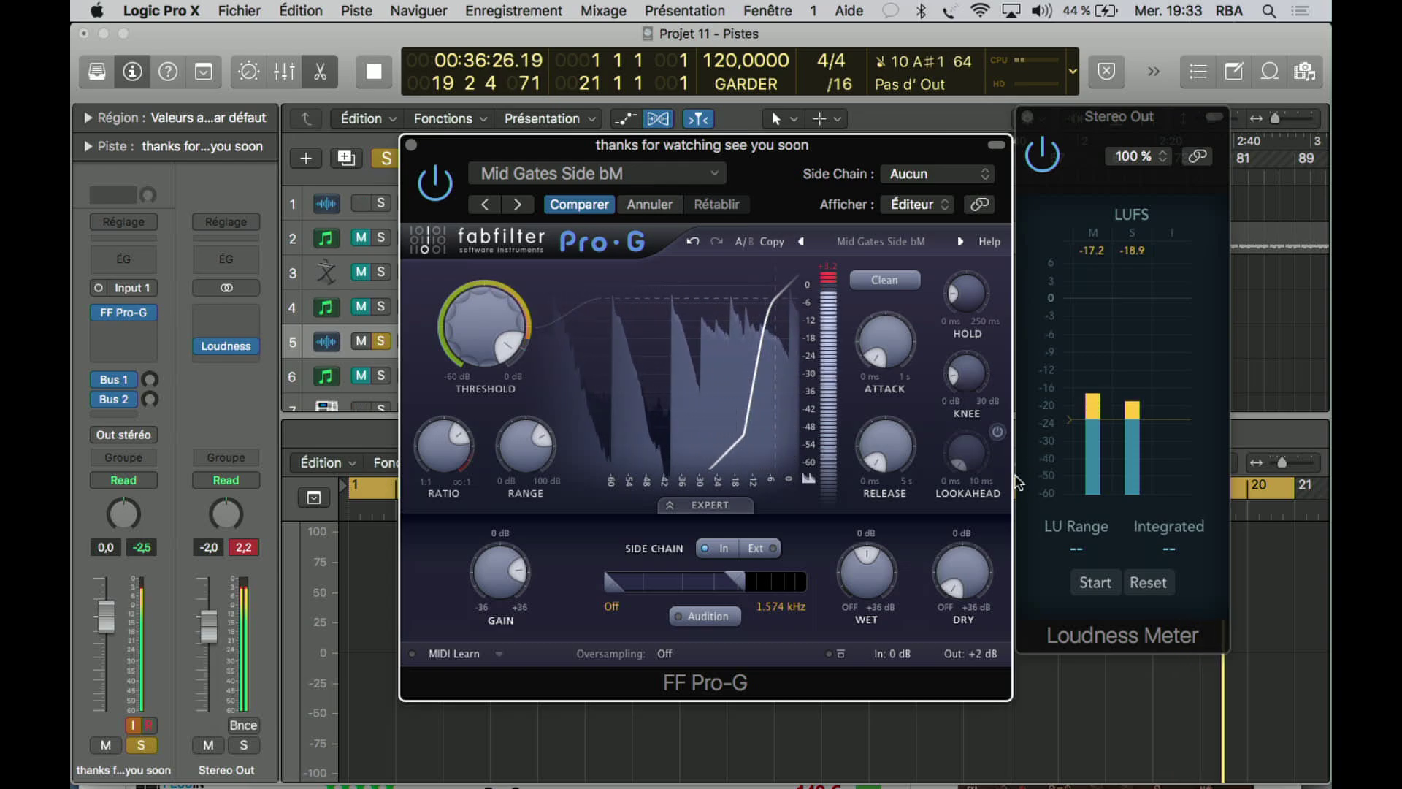
mouse_move(960, 311)
drag(960, 311, 967, 223)
drag(966, 372, 973, 285)
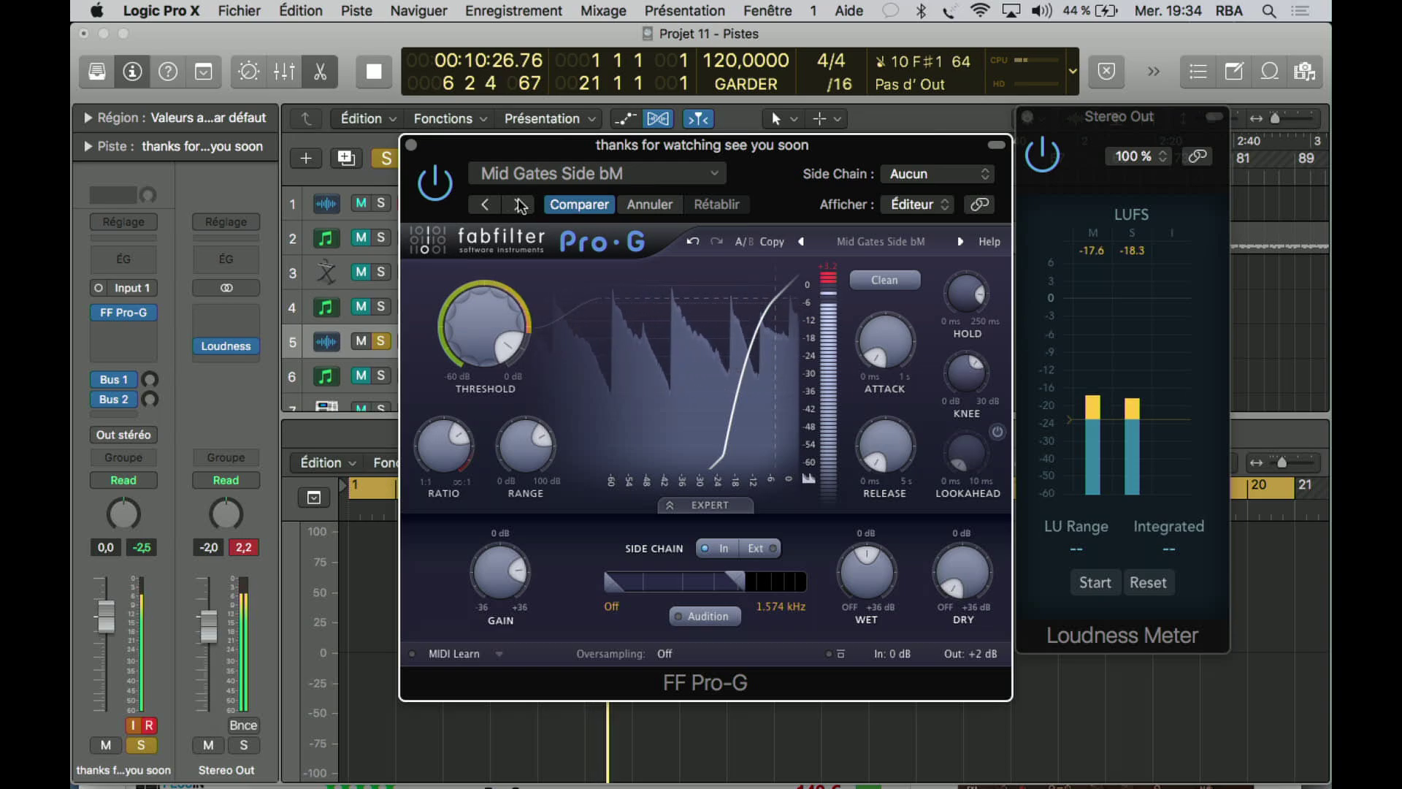
Step through the Nice Dynamic Sides bM, No Mercy MTK and Reverb - Natural Tails bM presets to Worn Out Playback MTK
click(961, 242)
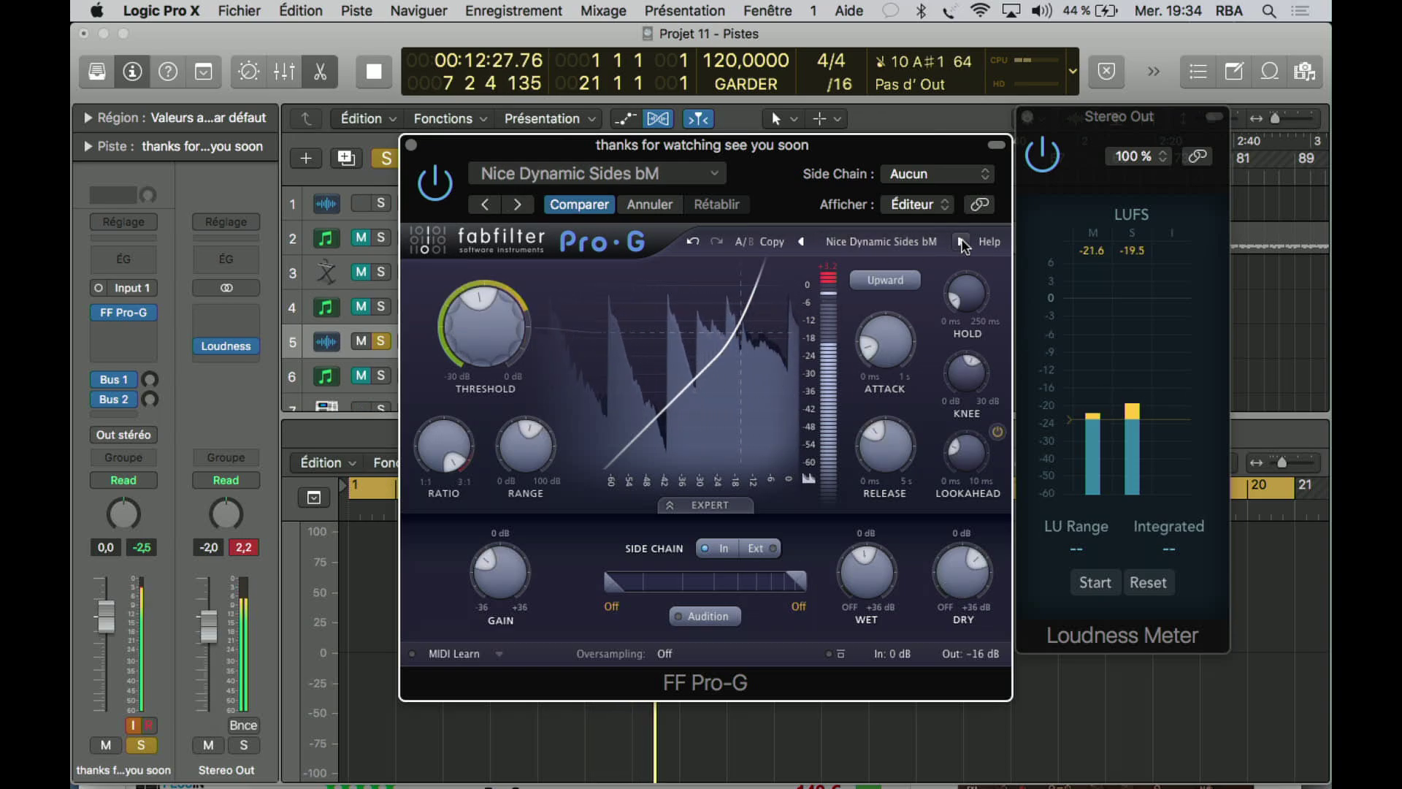
click(961, 242)
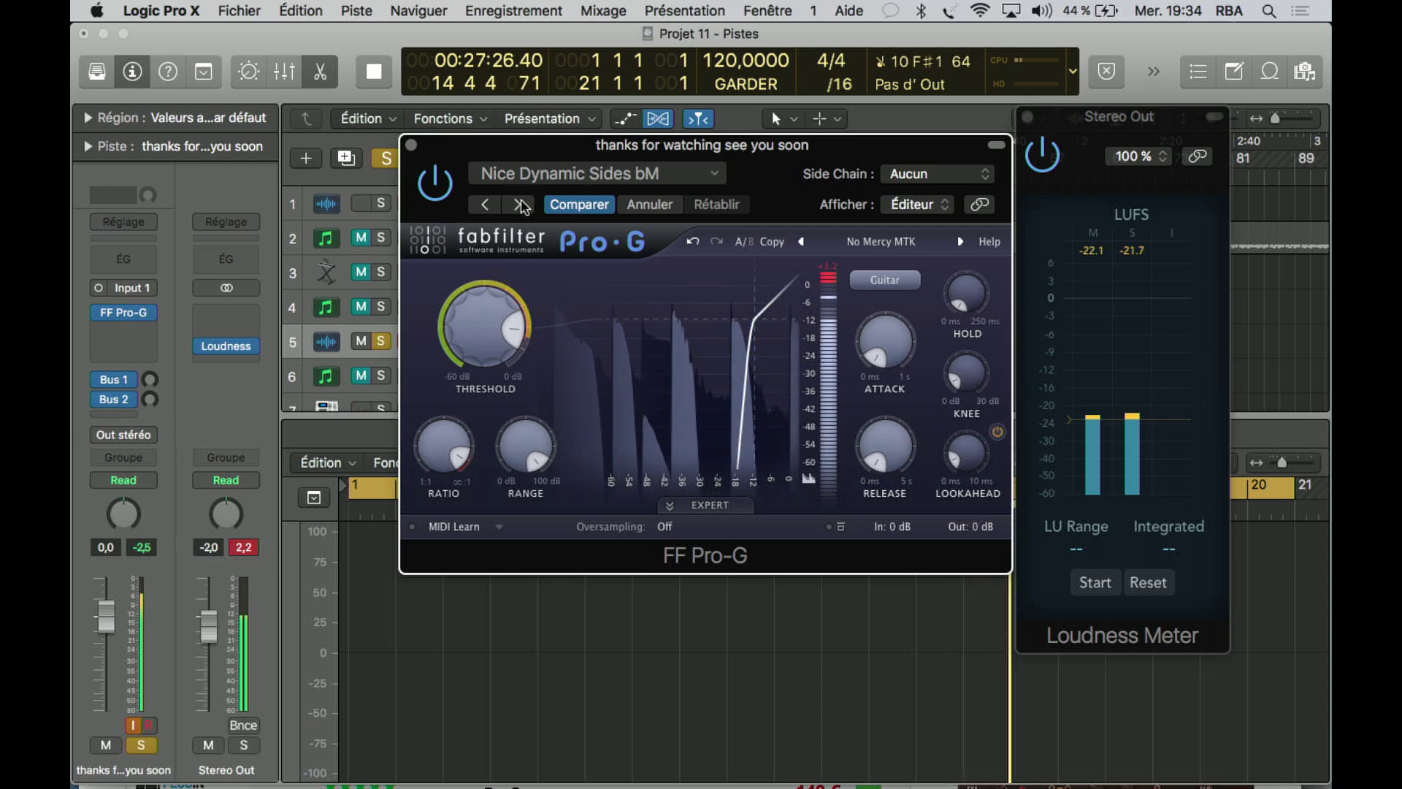
click(959, 243)
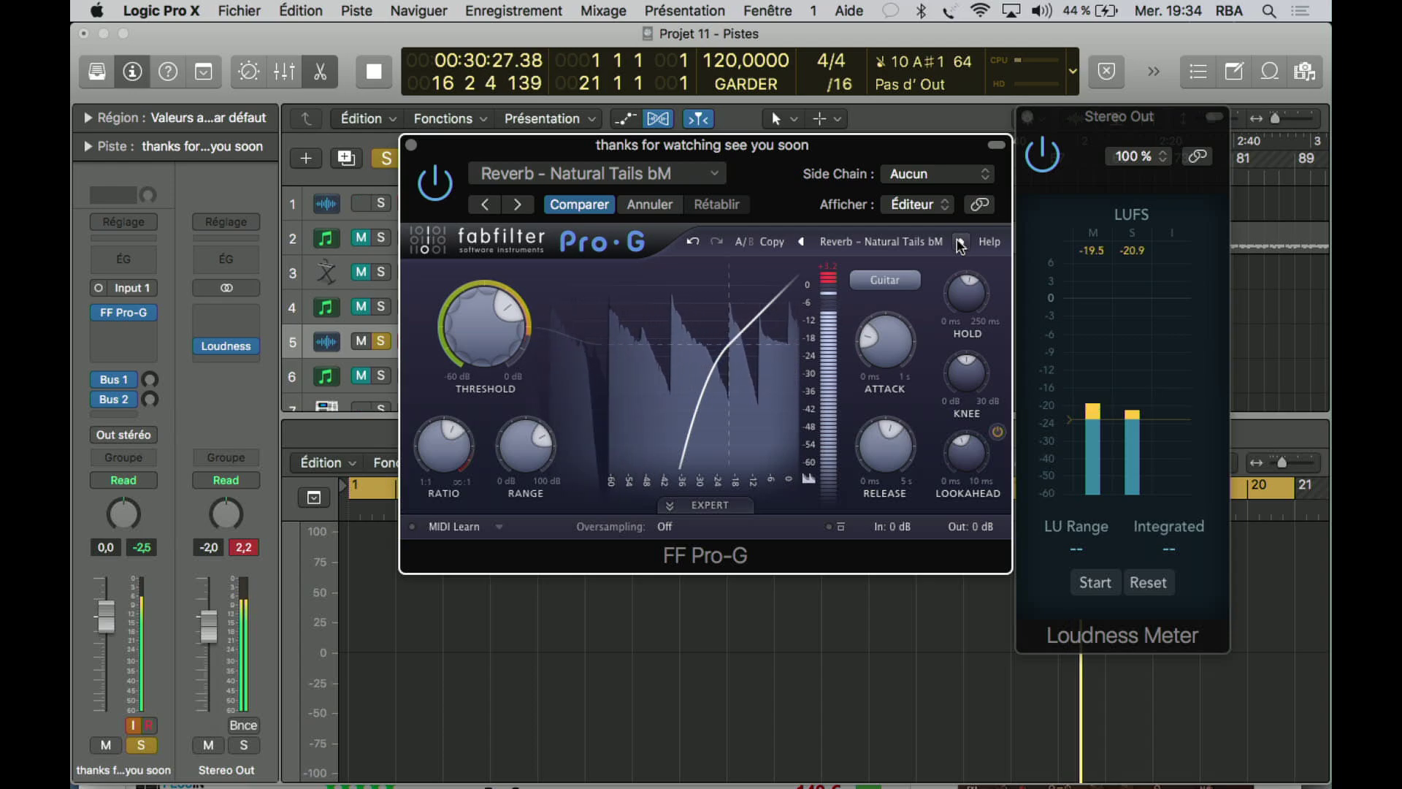
click(960, 242)
click(960, 242)
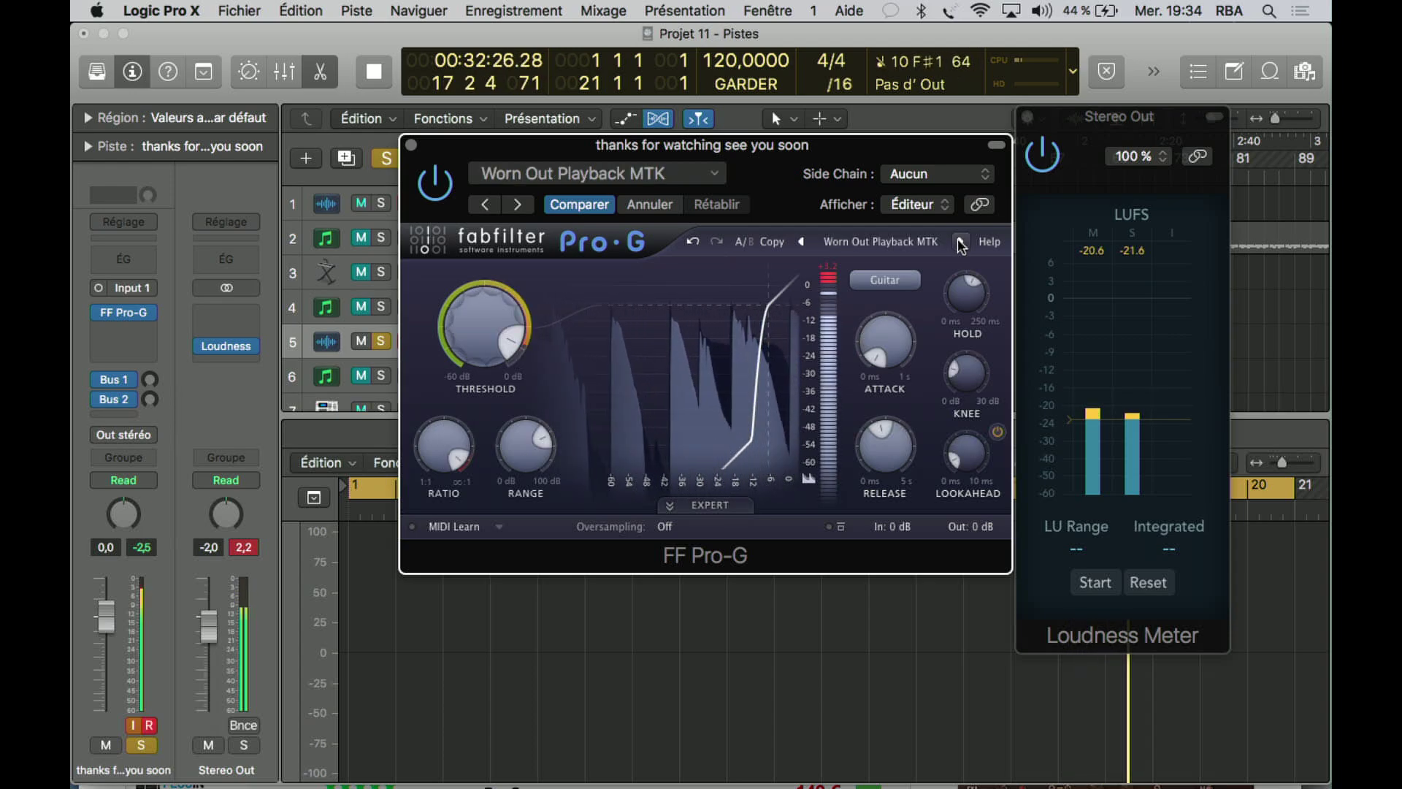
Audition the guitar presets from Guitar Before Distortion to Little Guitar Accents MTK
click(961, 242)
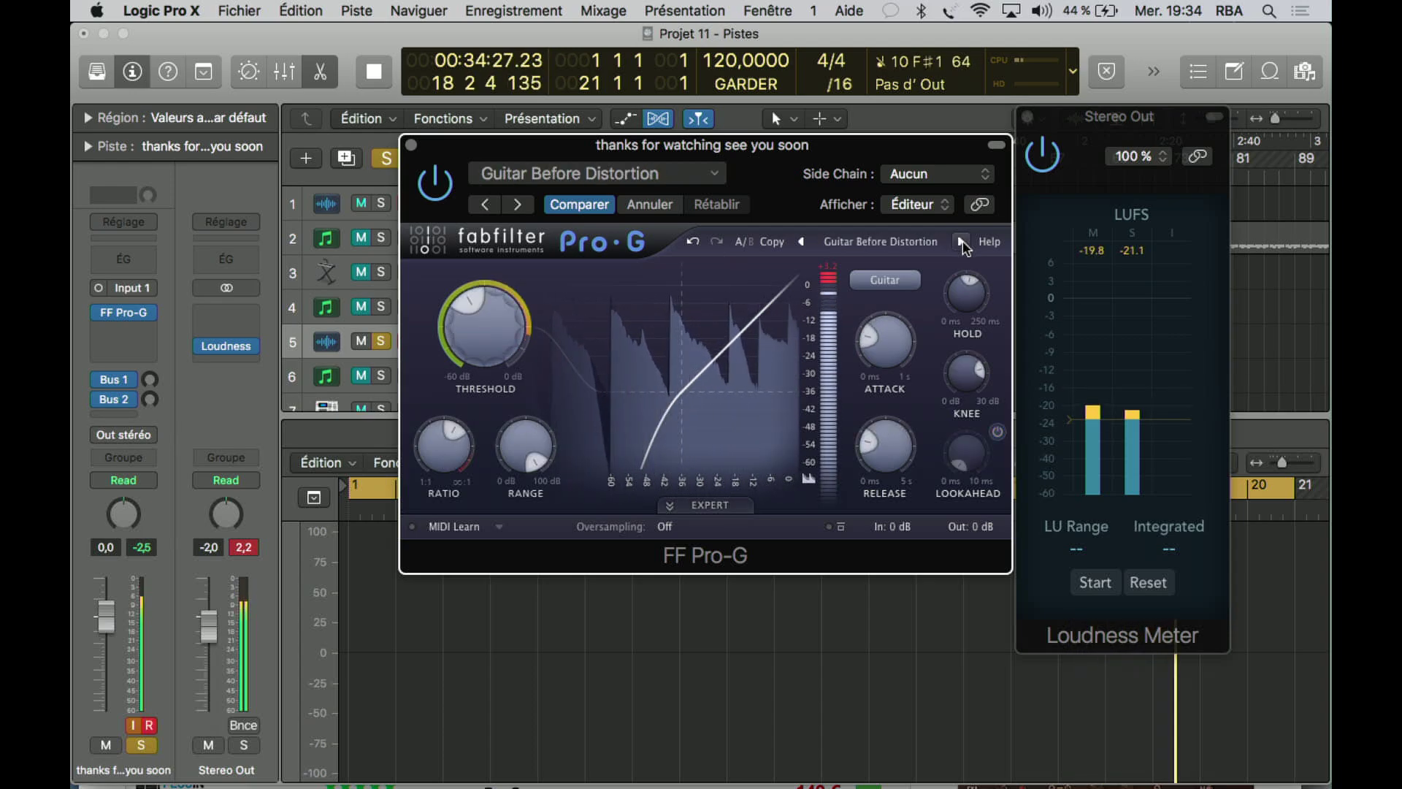
click(961, 242)
click(960, 242)
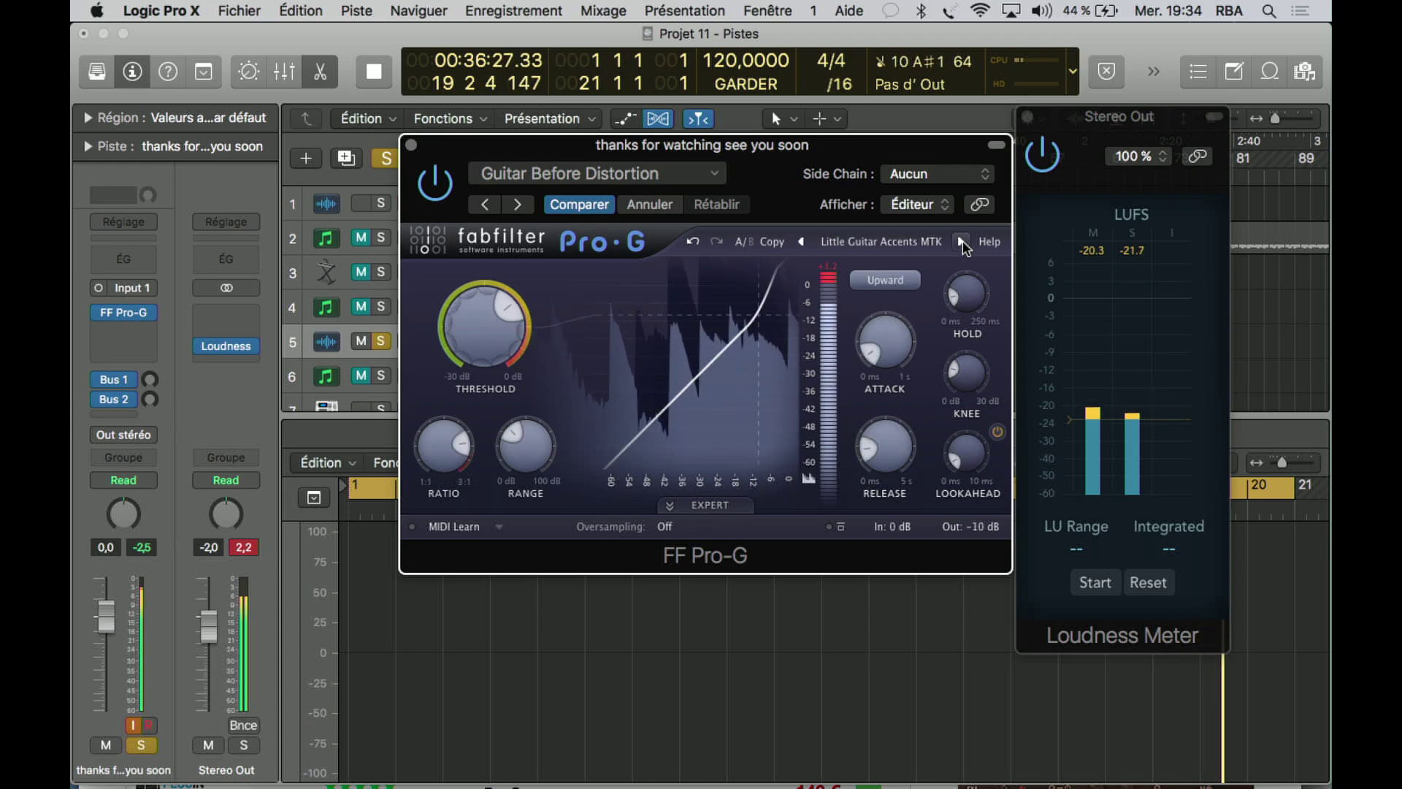
Load the Broadcast Ducking preset and switch Pro-G off and on to compare its loudness with the unprocessed track
click(961, 242)
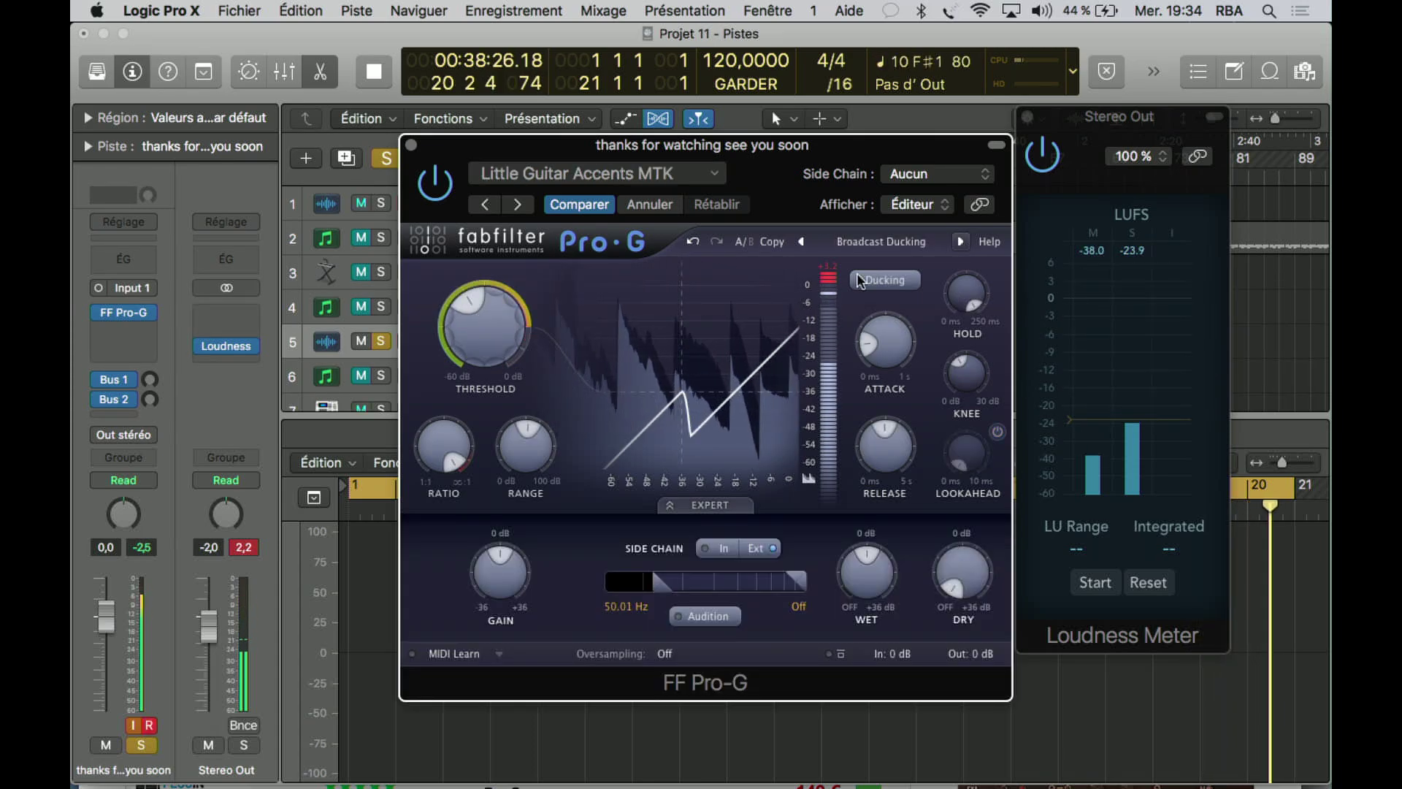
click(435, 184)
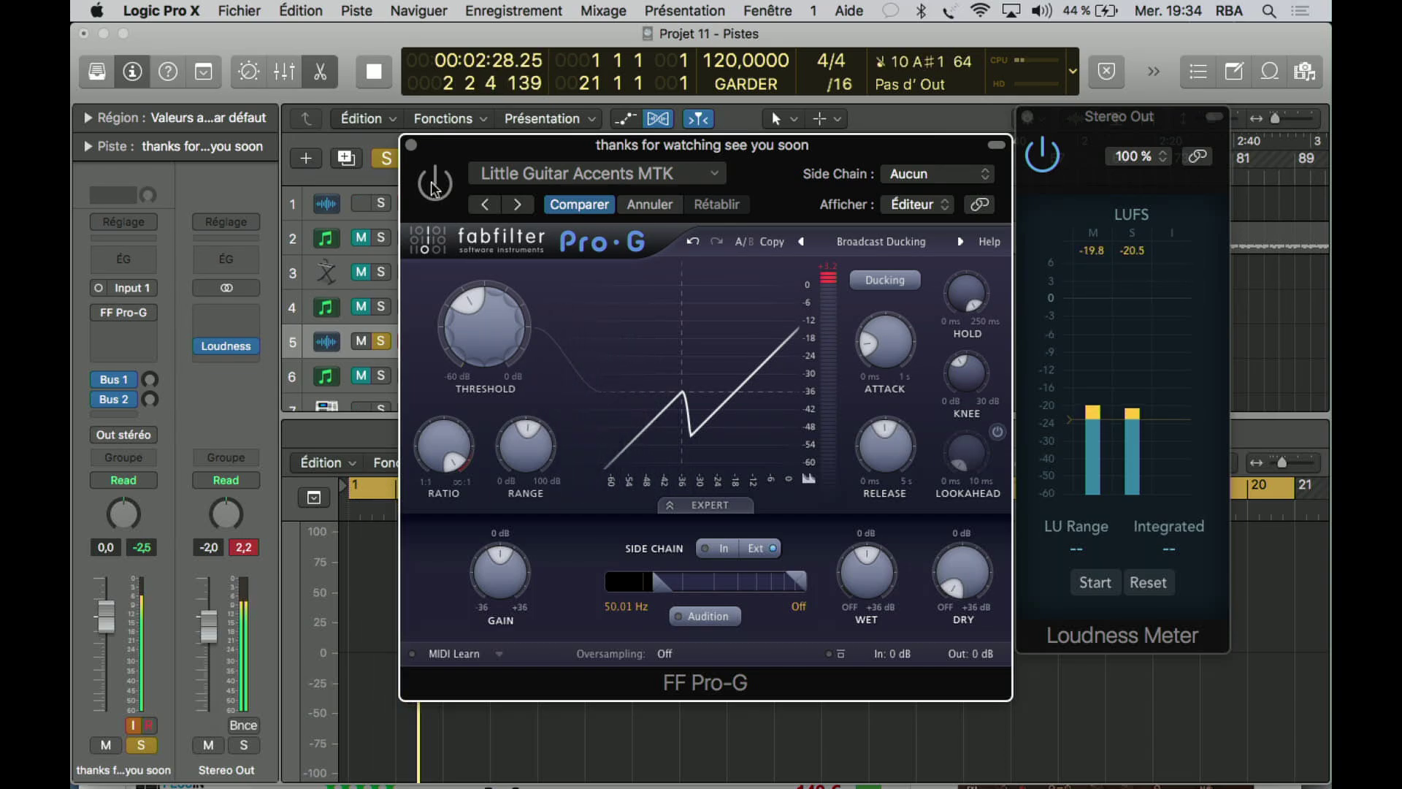
click(433, 184)
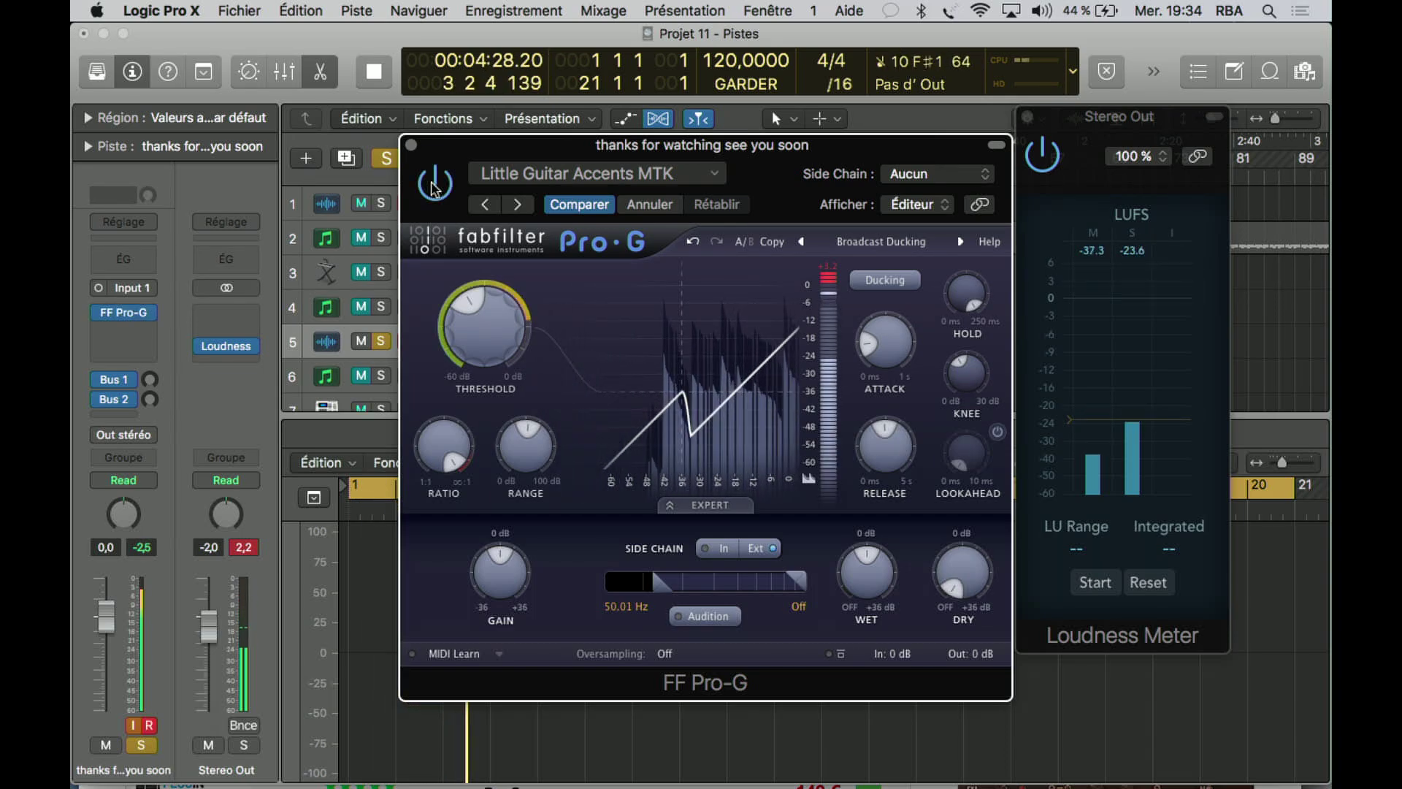
click(434, 184)
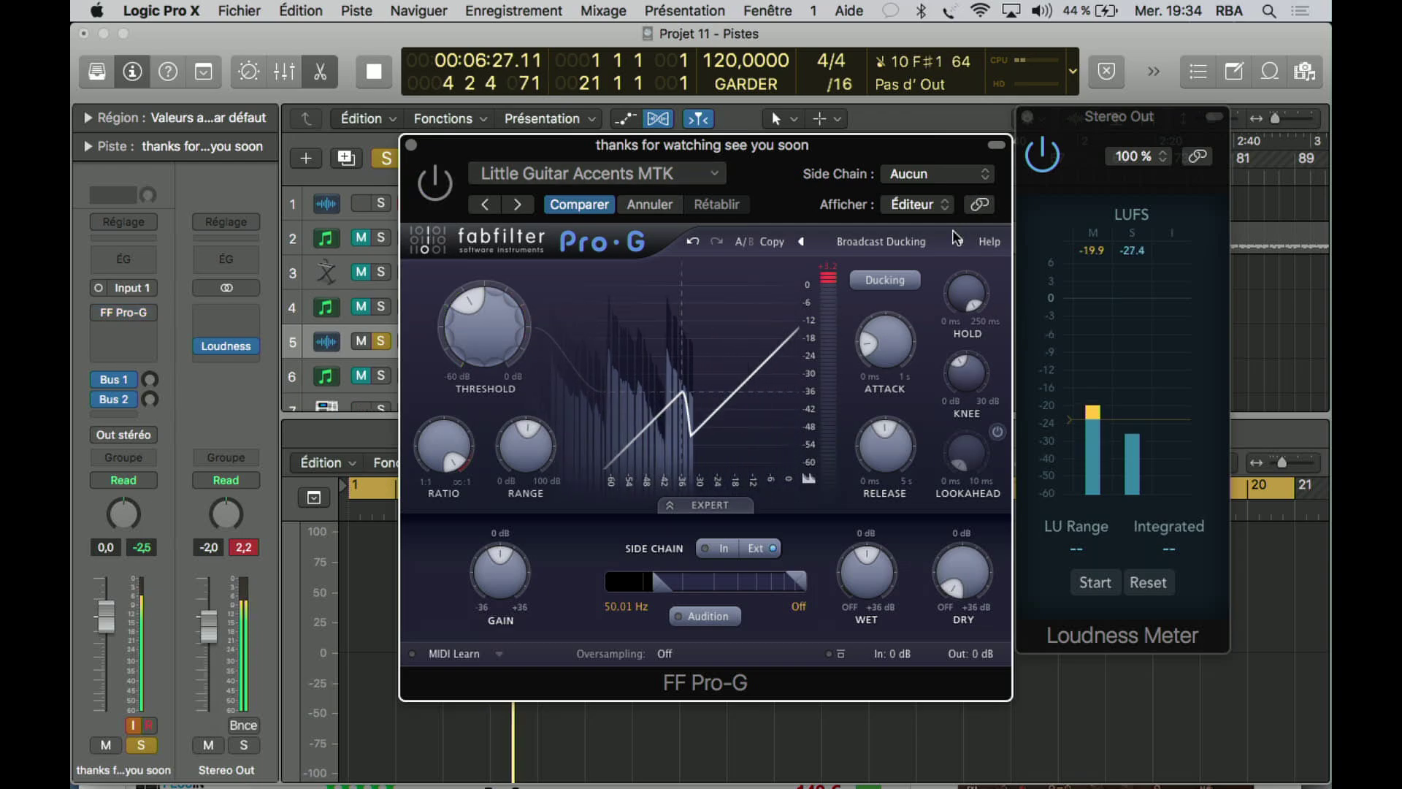
Step through the vocal presets past Nice And Tight Vocal MTK to Parallel Punch bM and compare it with Pro-G bypassed
click(959, 242)
click(960, 242)
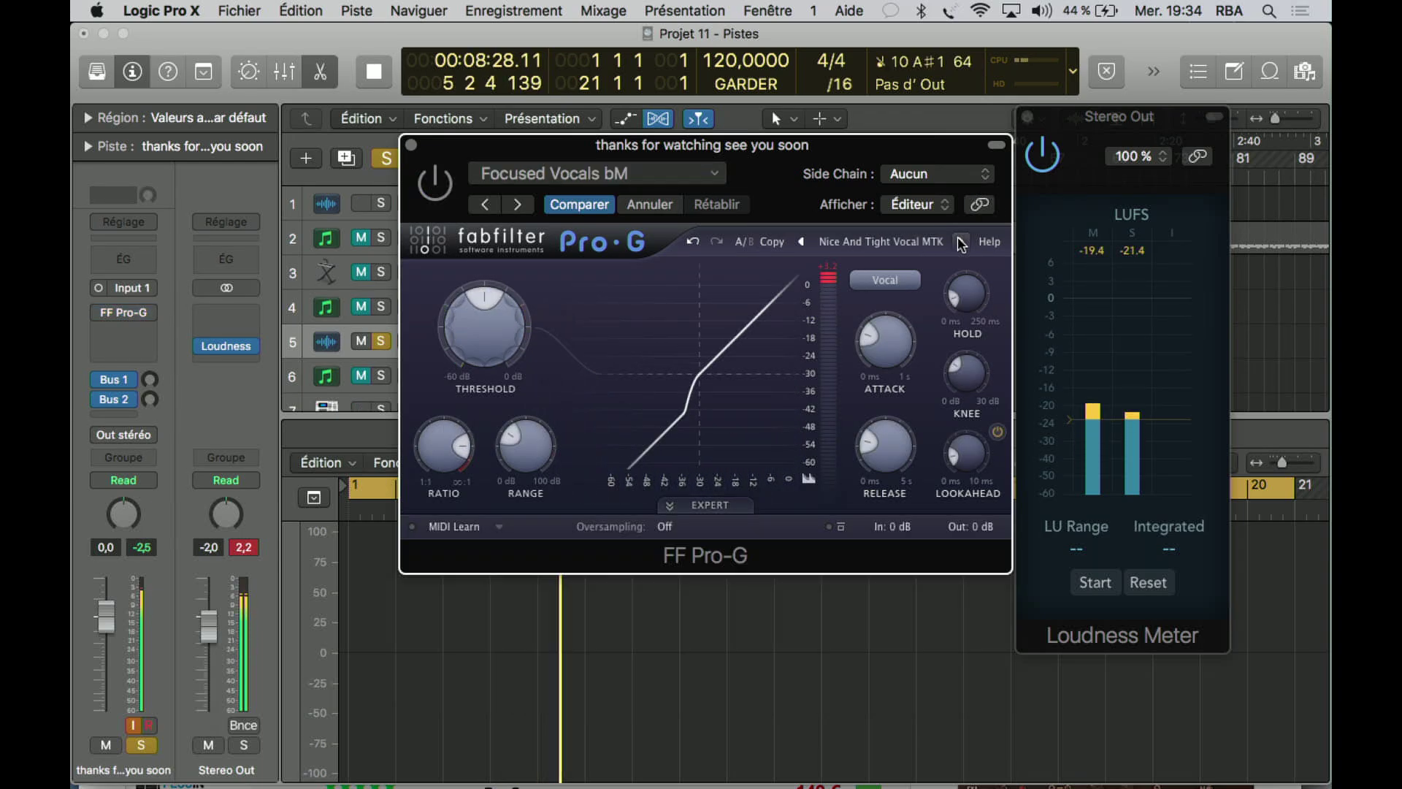
click(959, 241)
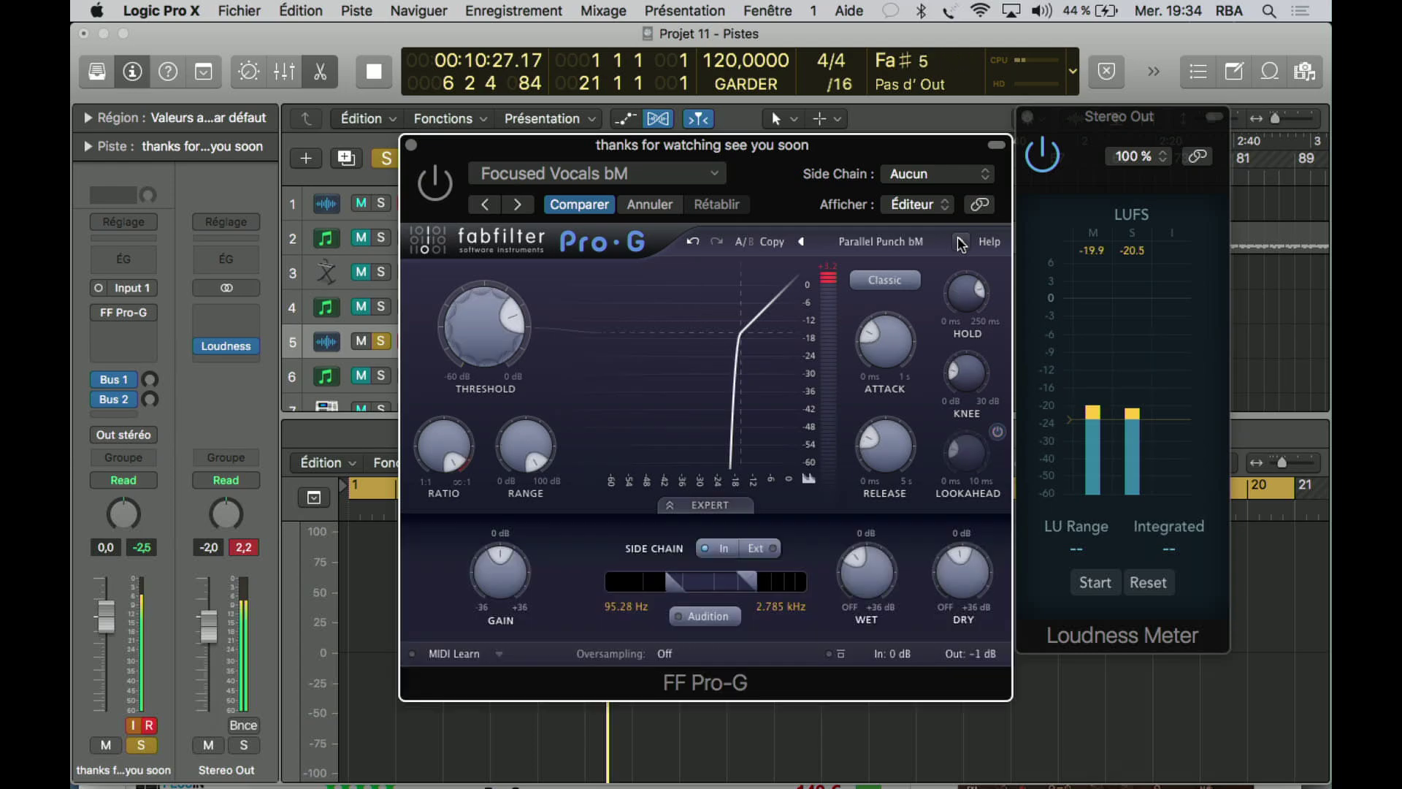
click(445, 196)
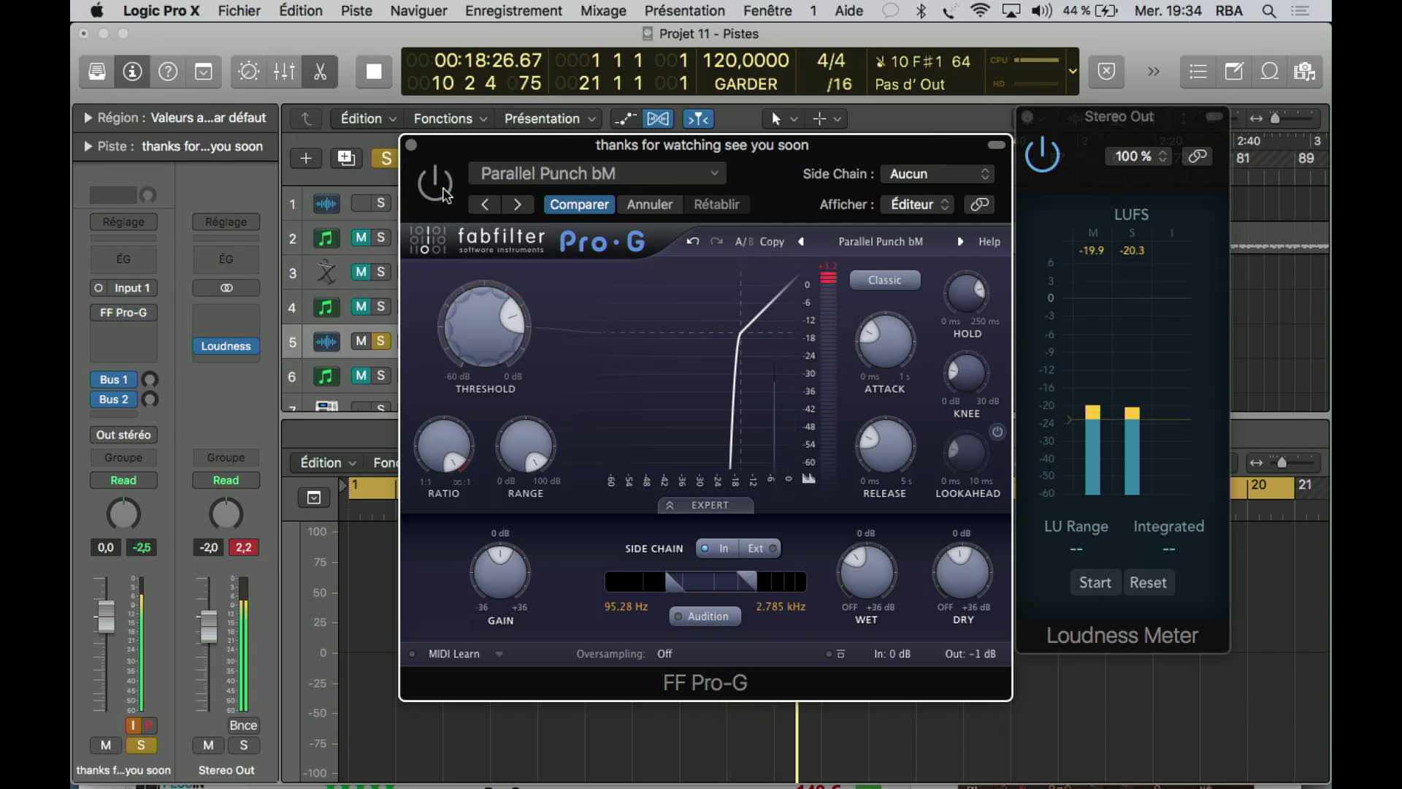
Step past Smooth Vocal MTK to the Default Setting preset and switch Pro-G back on
click(961, 242)
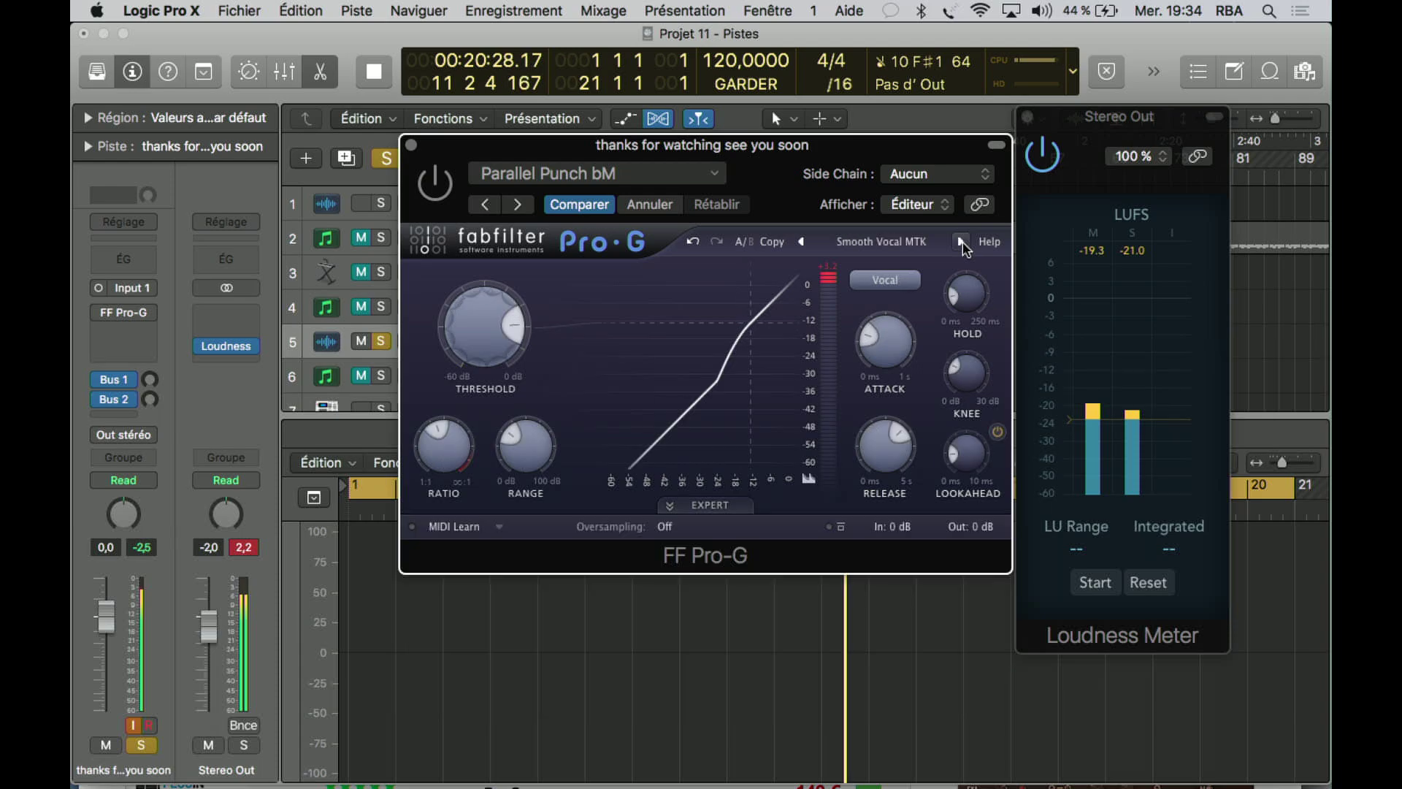
click(961, 244)
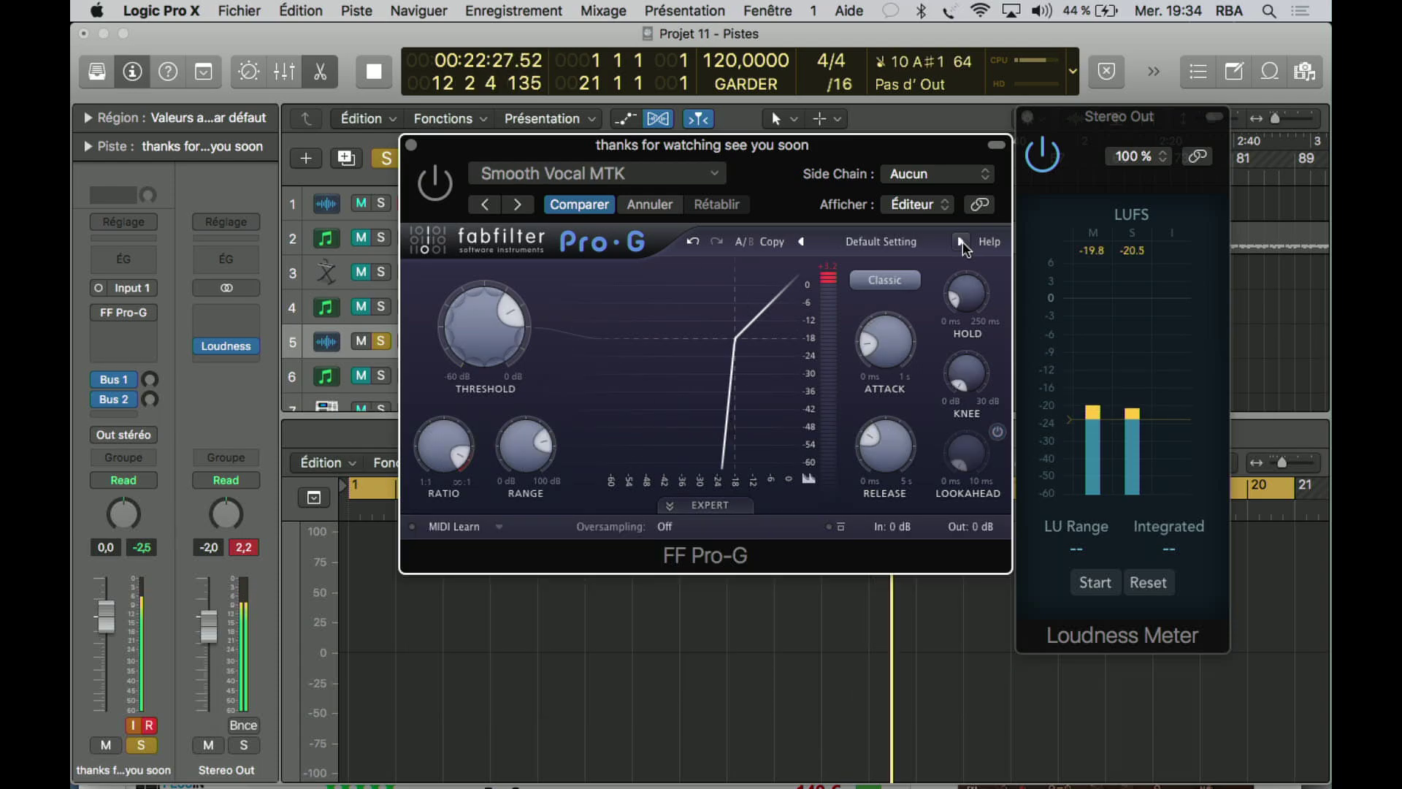
click(432, 187)
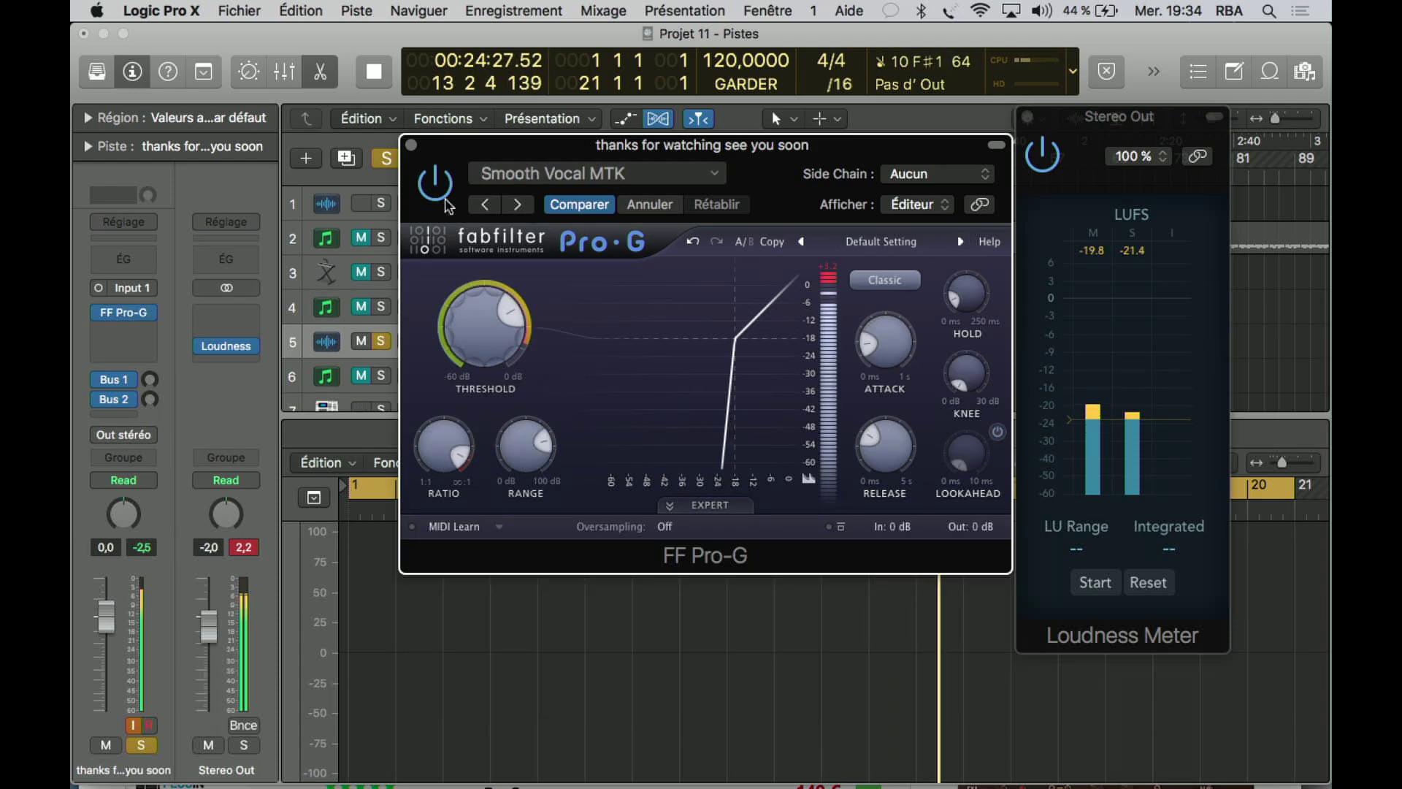
Show the expert controls, set the ratio to about 4.94:1 and the range to about 10.64 dB, and shorten the release
mouse_move(491, 314)
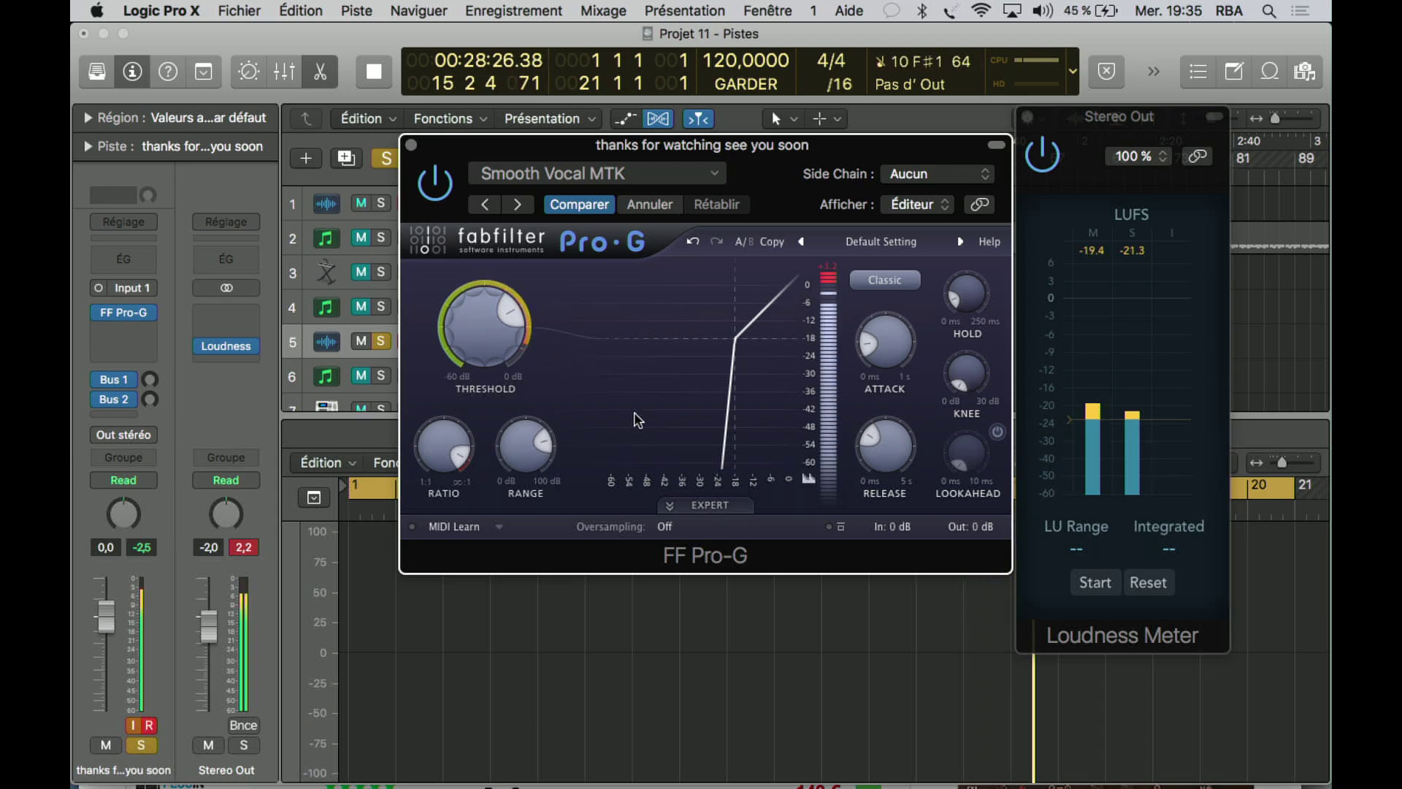
click(699, 511)
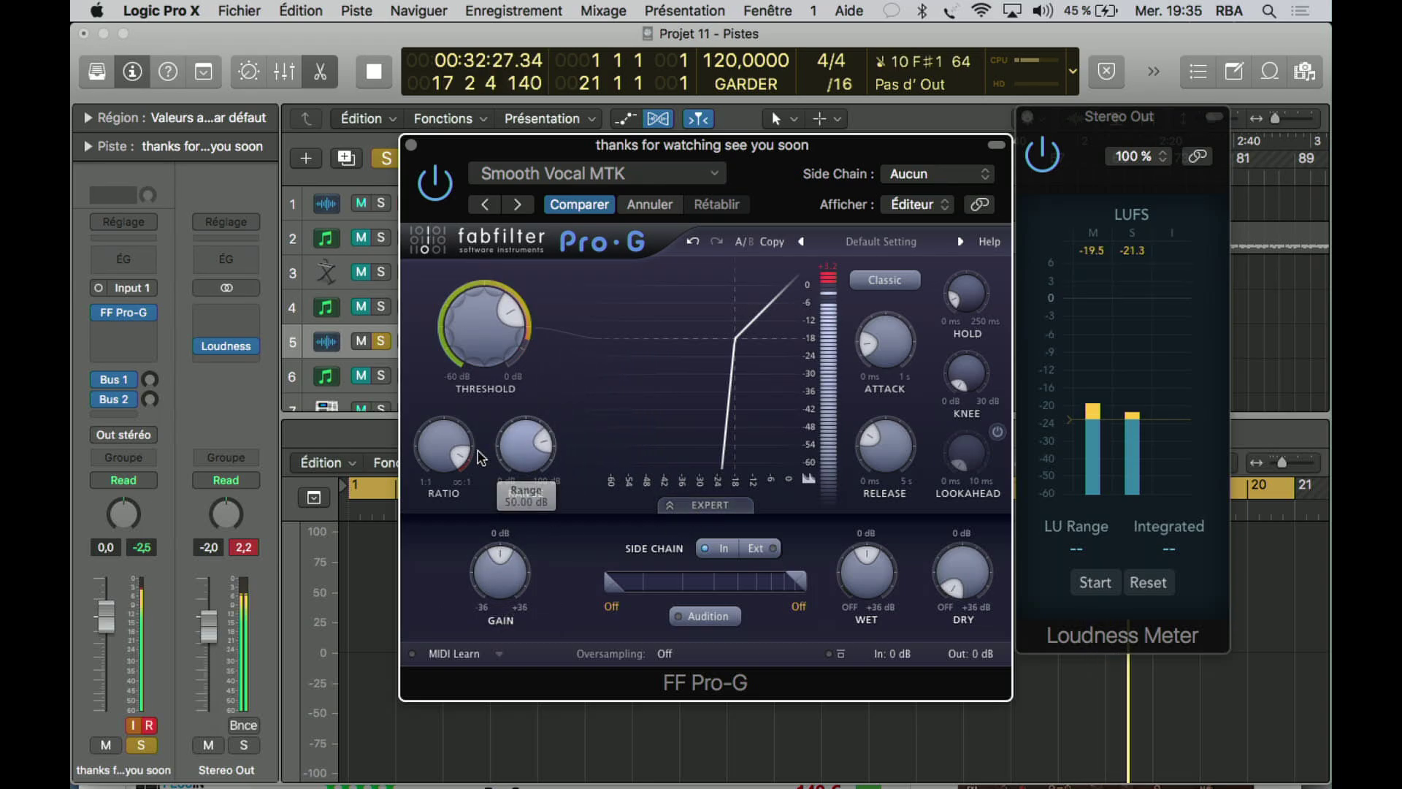
drag(460, 463, 448, 383)
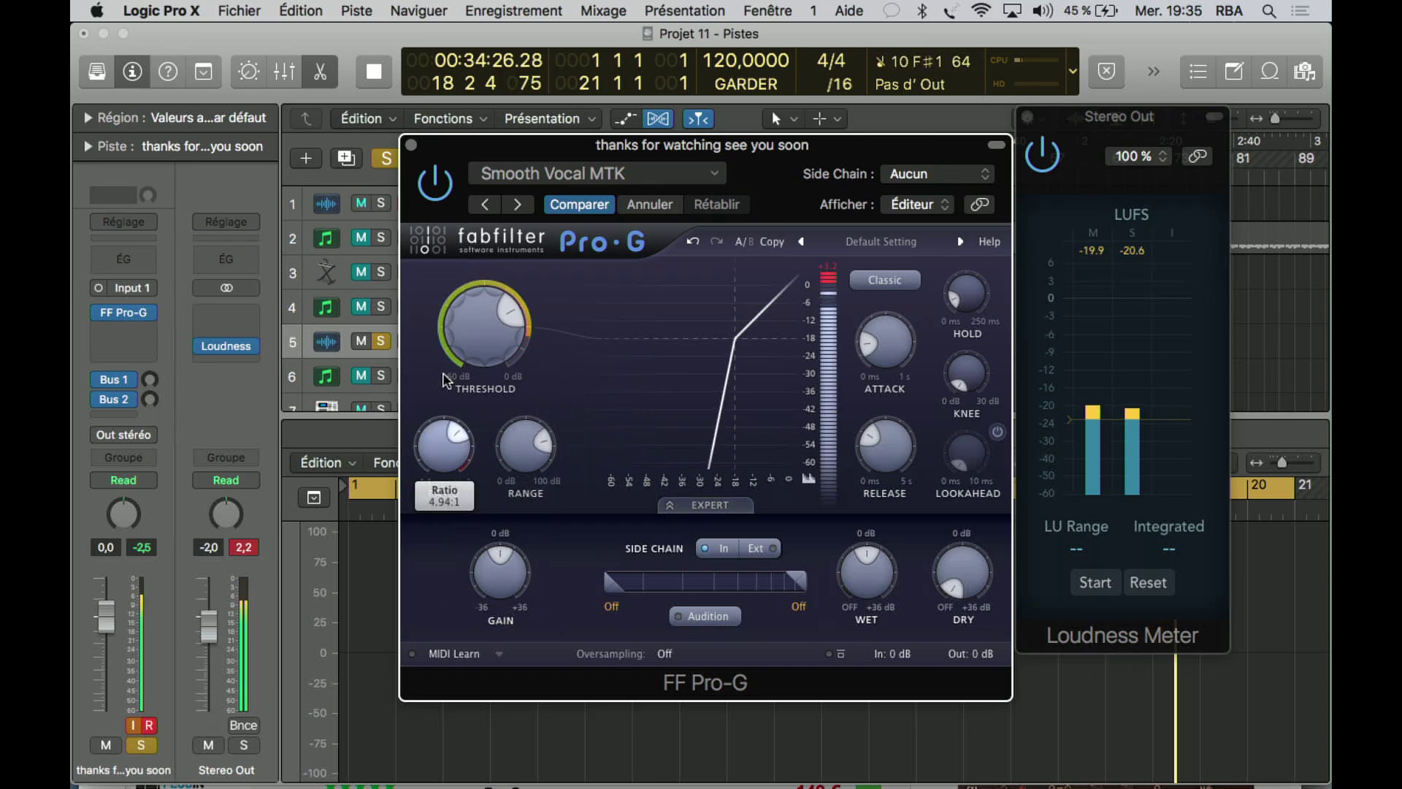
drag(527, 432, 533, 510)
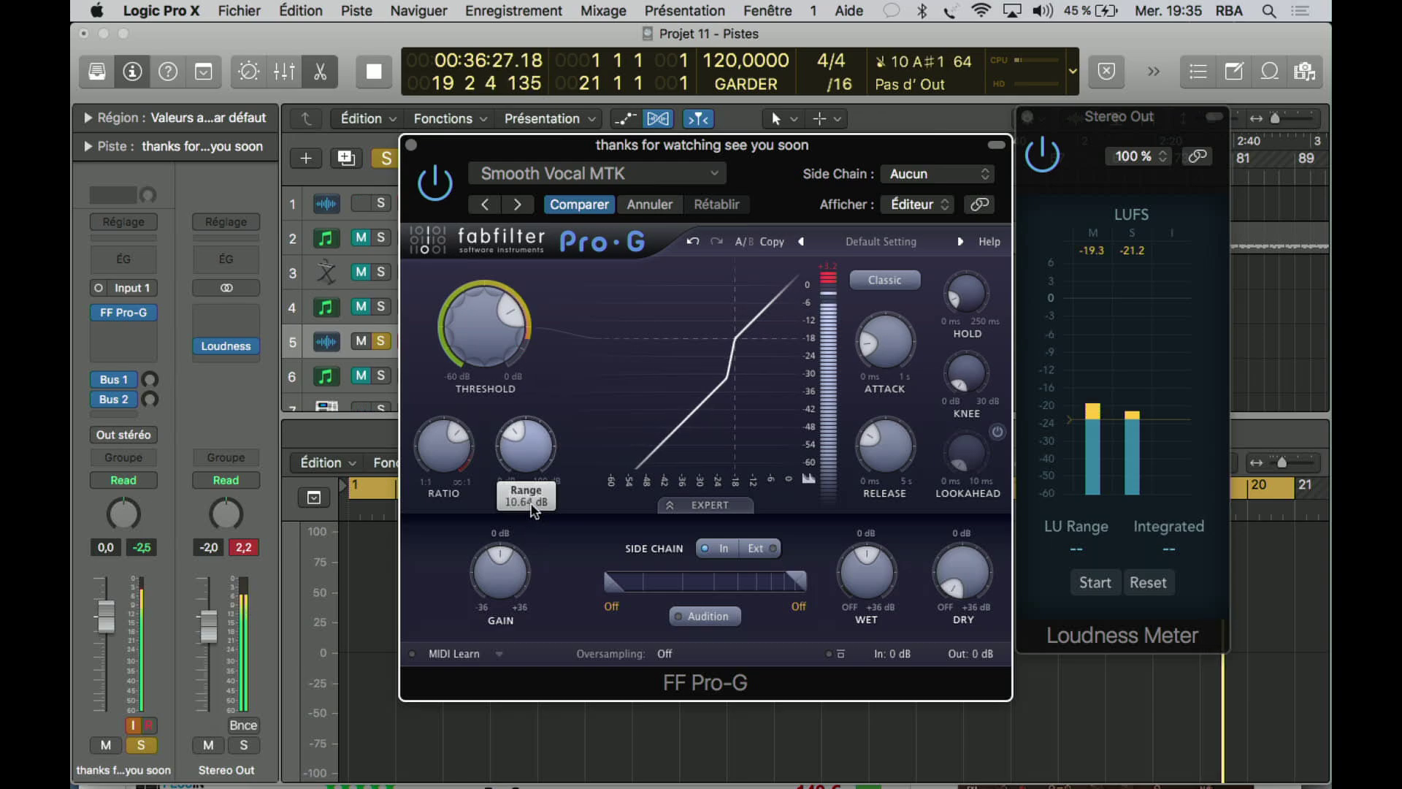
drag(870, 440, 870, 498)
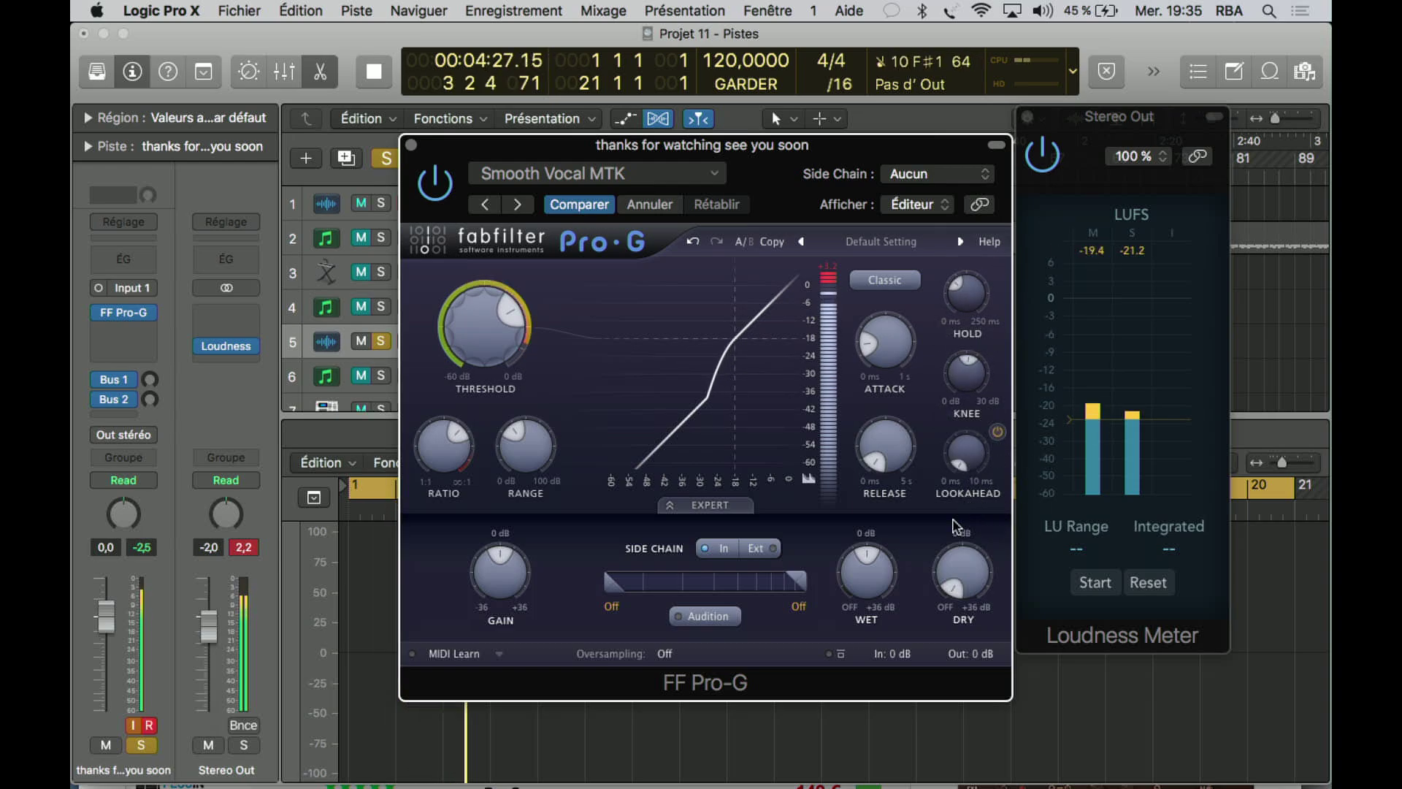
Raise the gate's dry level to about +7.08 dB and bring it back down to about -26.67 dB
drag(868, 577, 871, 499)
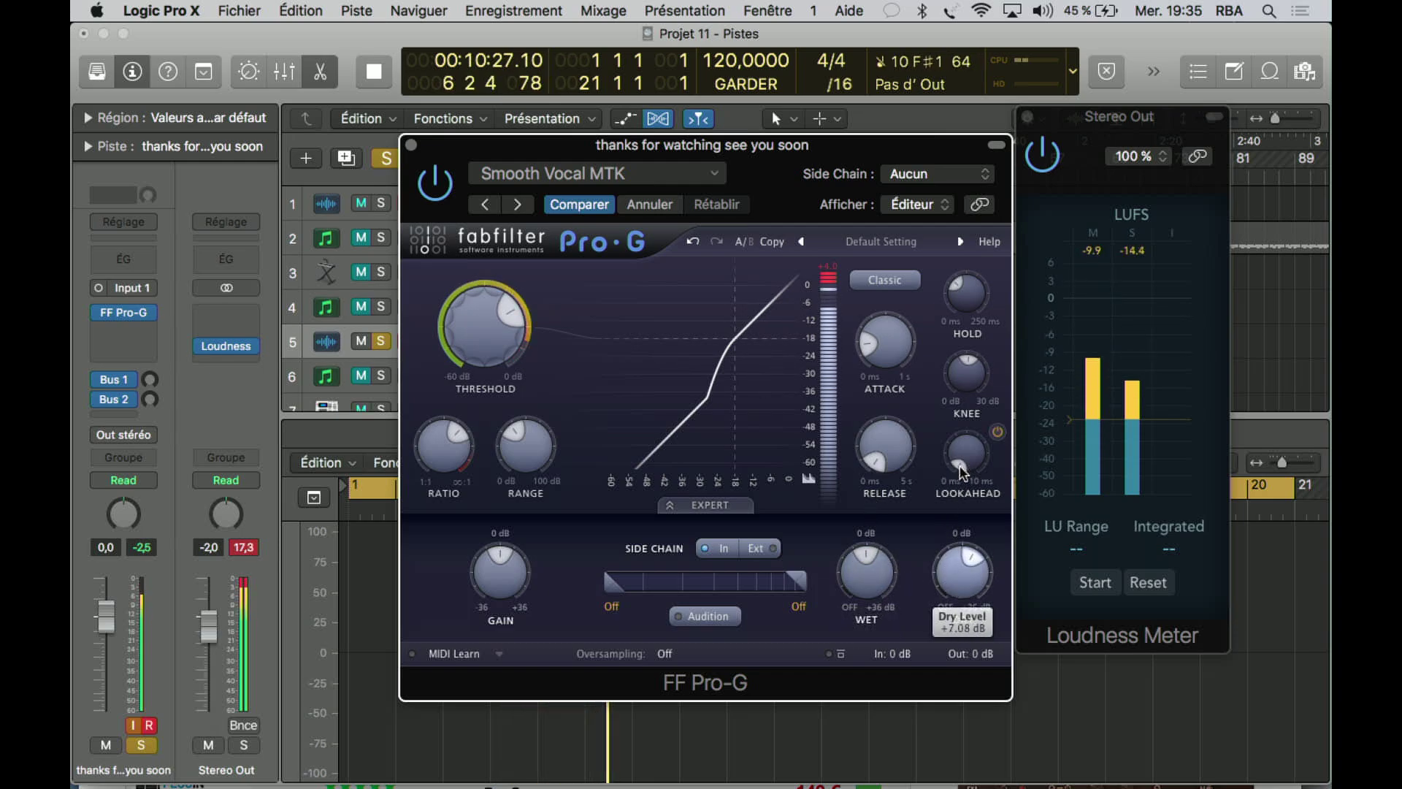
drag(961, 516, 974, 610)
drag(960, 541, 918, 630)
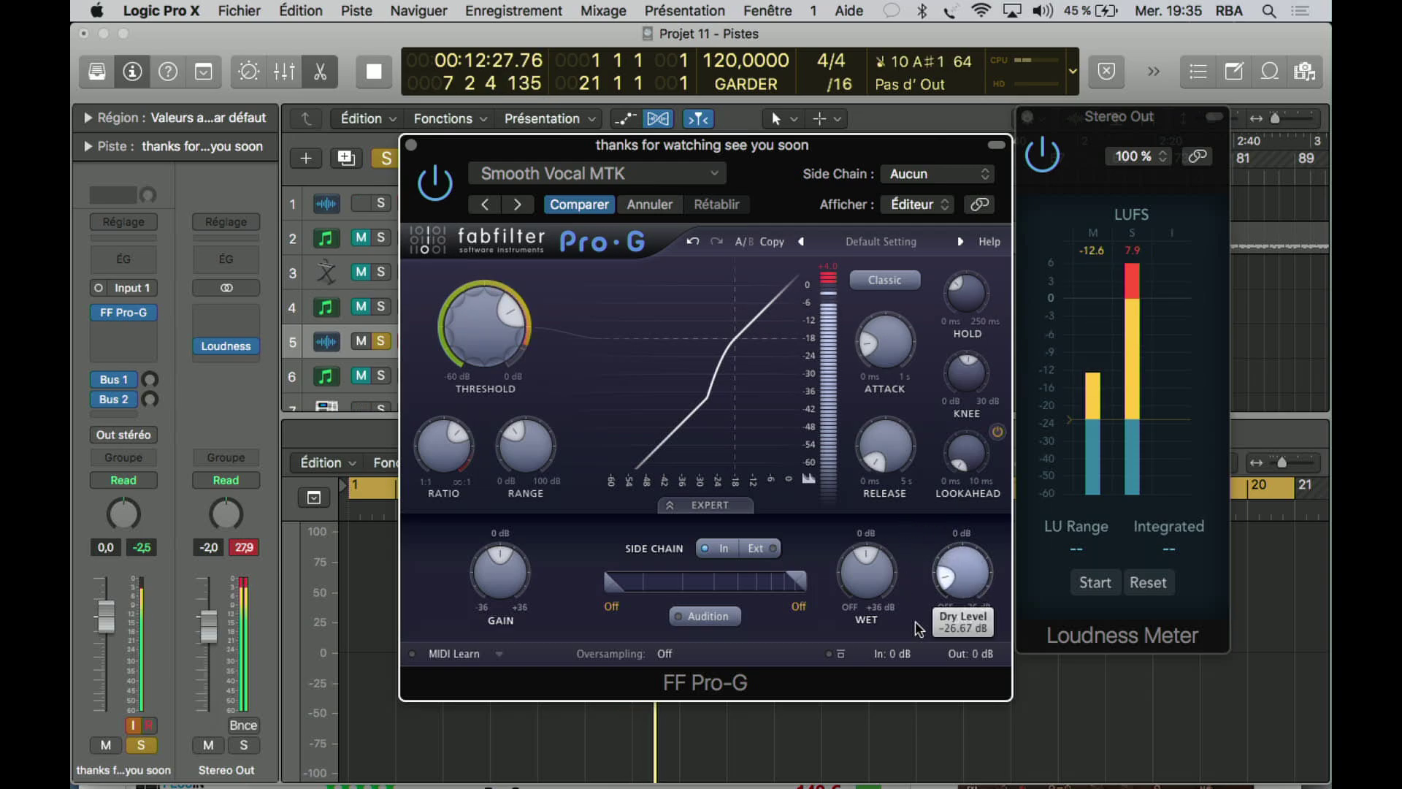
click(727, 623)
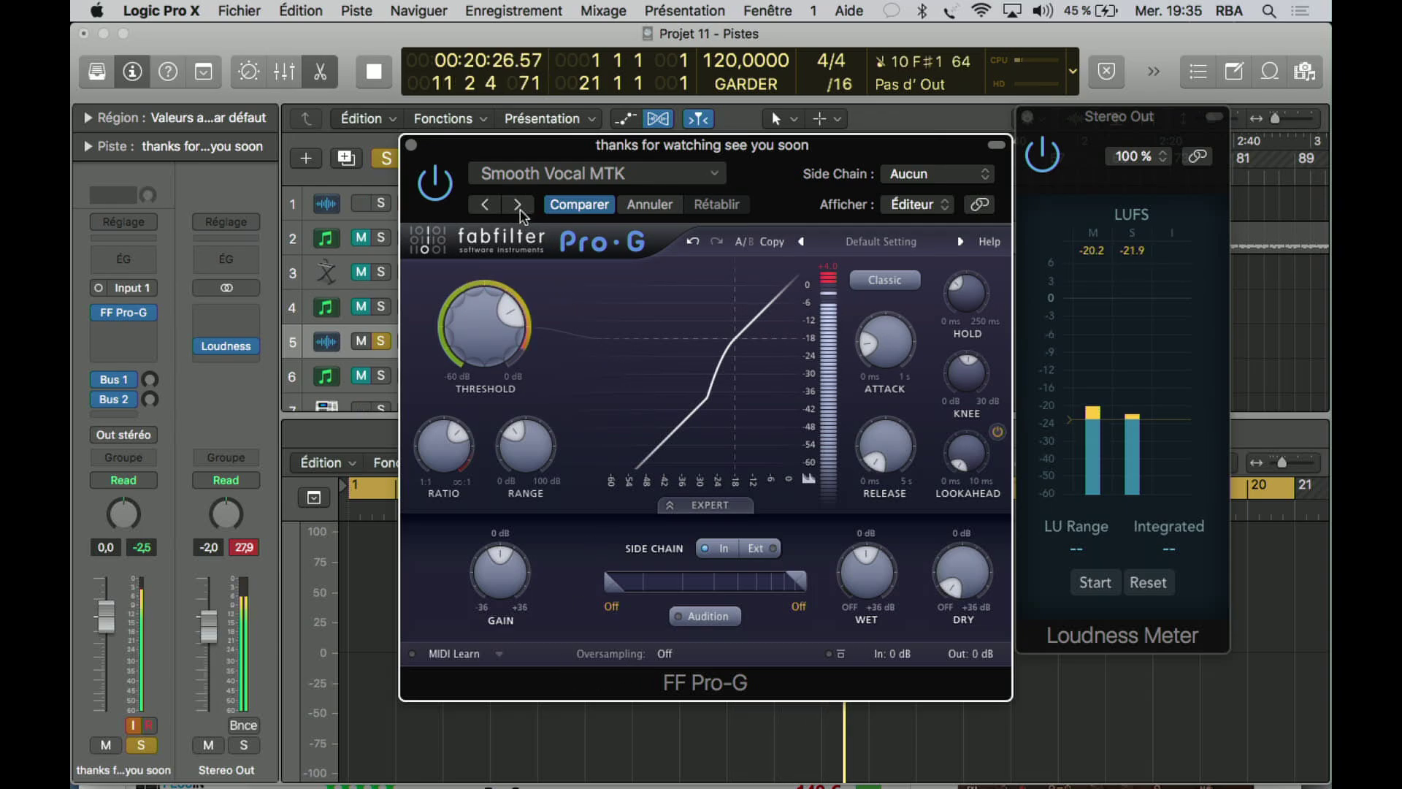
Load the Softening Attack bM bass preset and step through Tight and Clicky Attack bM to Classic Channel Strip Gate
click(907, 247)
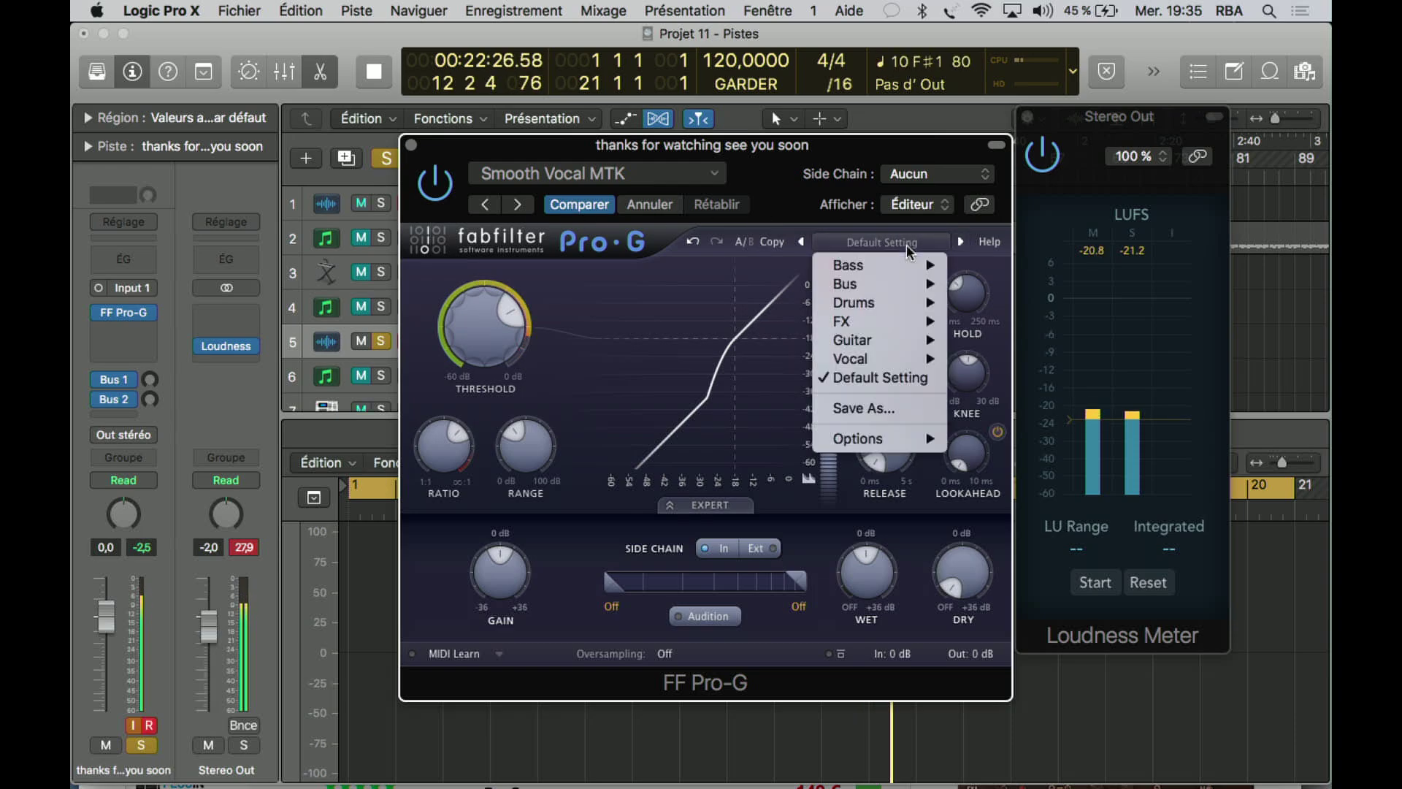
mouse_move(913, 267)
click(1007, 264)
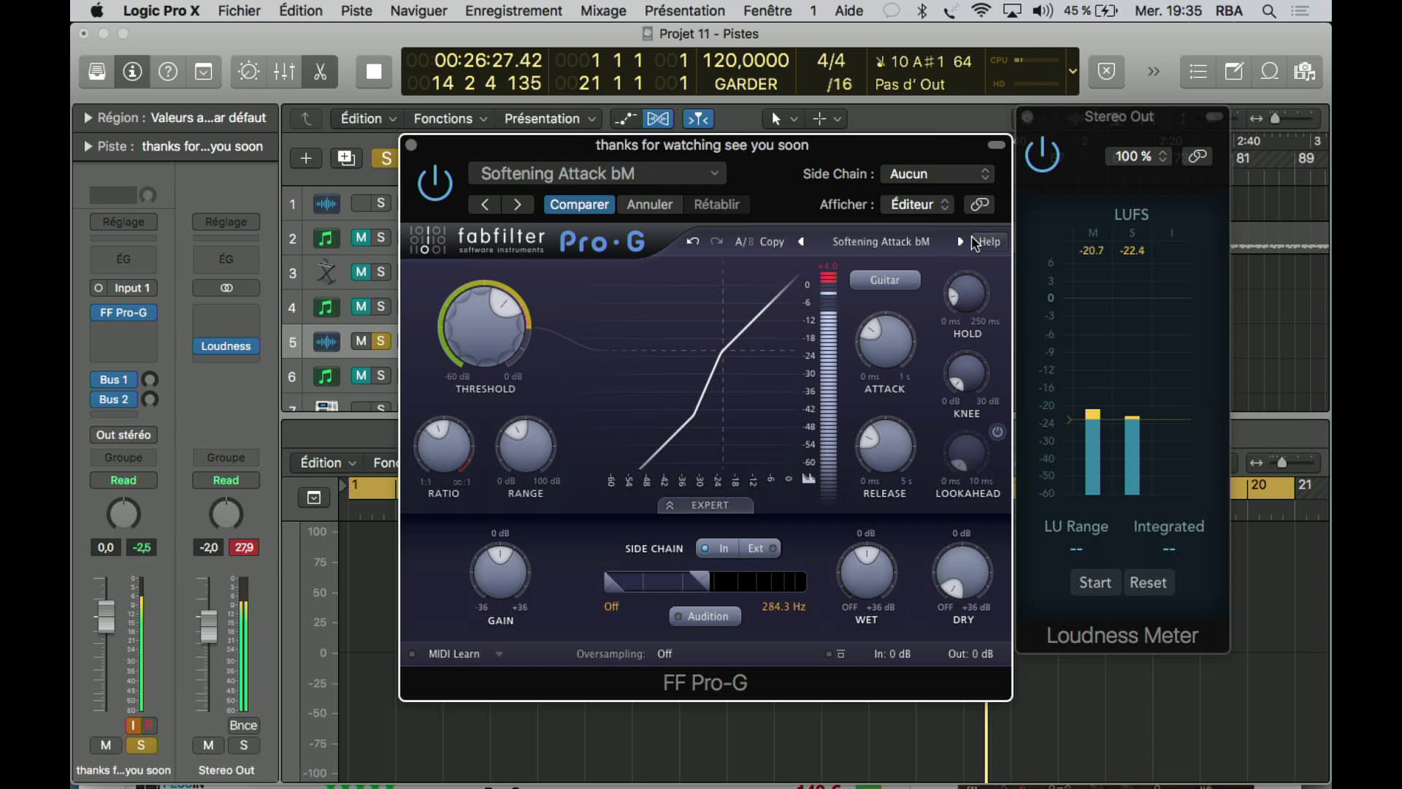
click(961, 244)
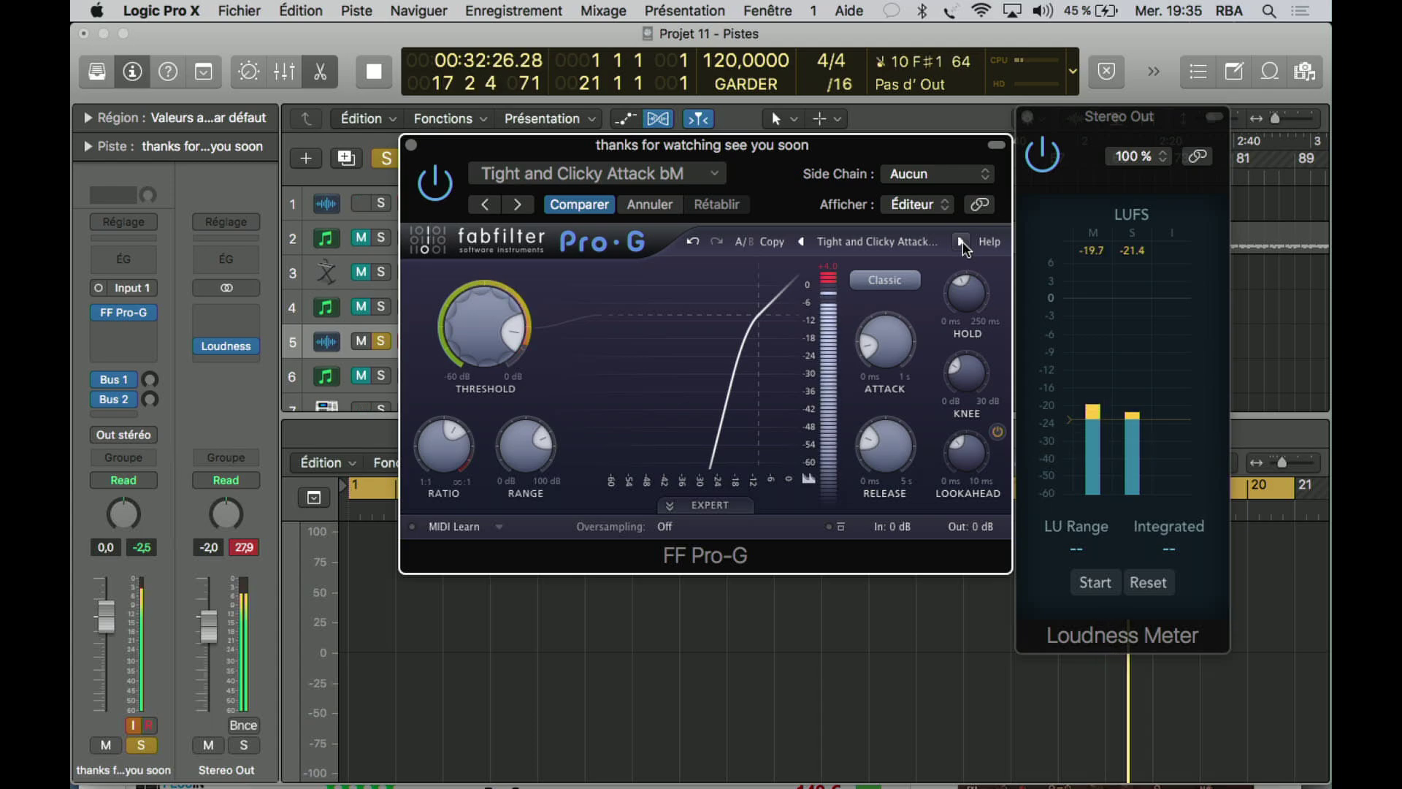
click(962, 243)
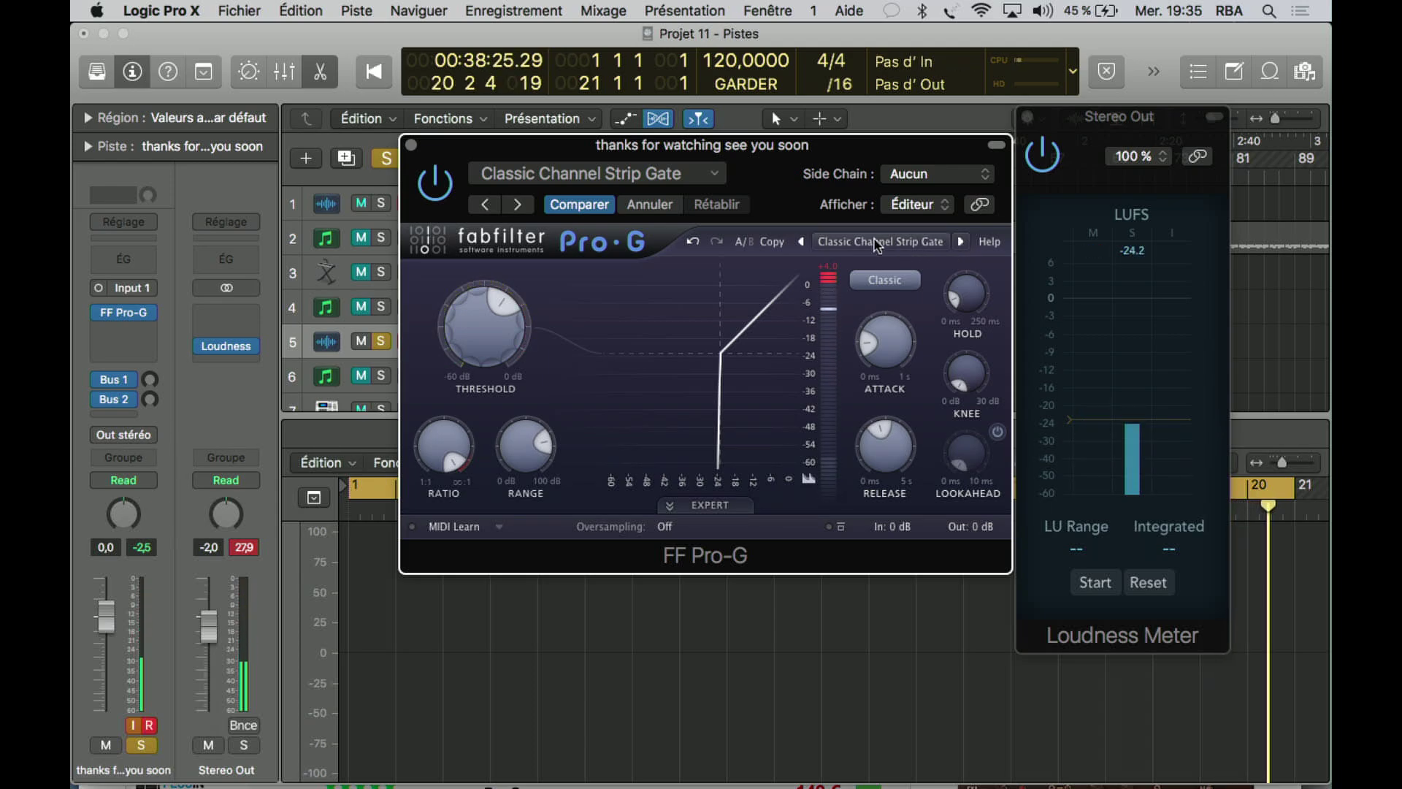
Solo track 1 in addition to the soloed track 5
click(382, 206)
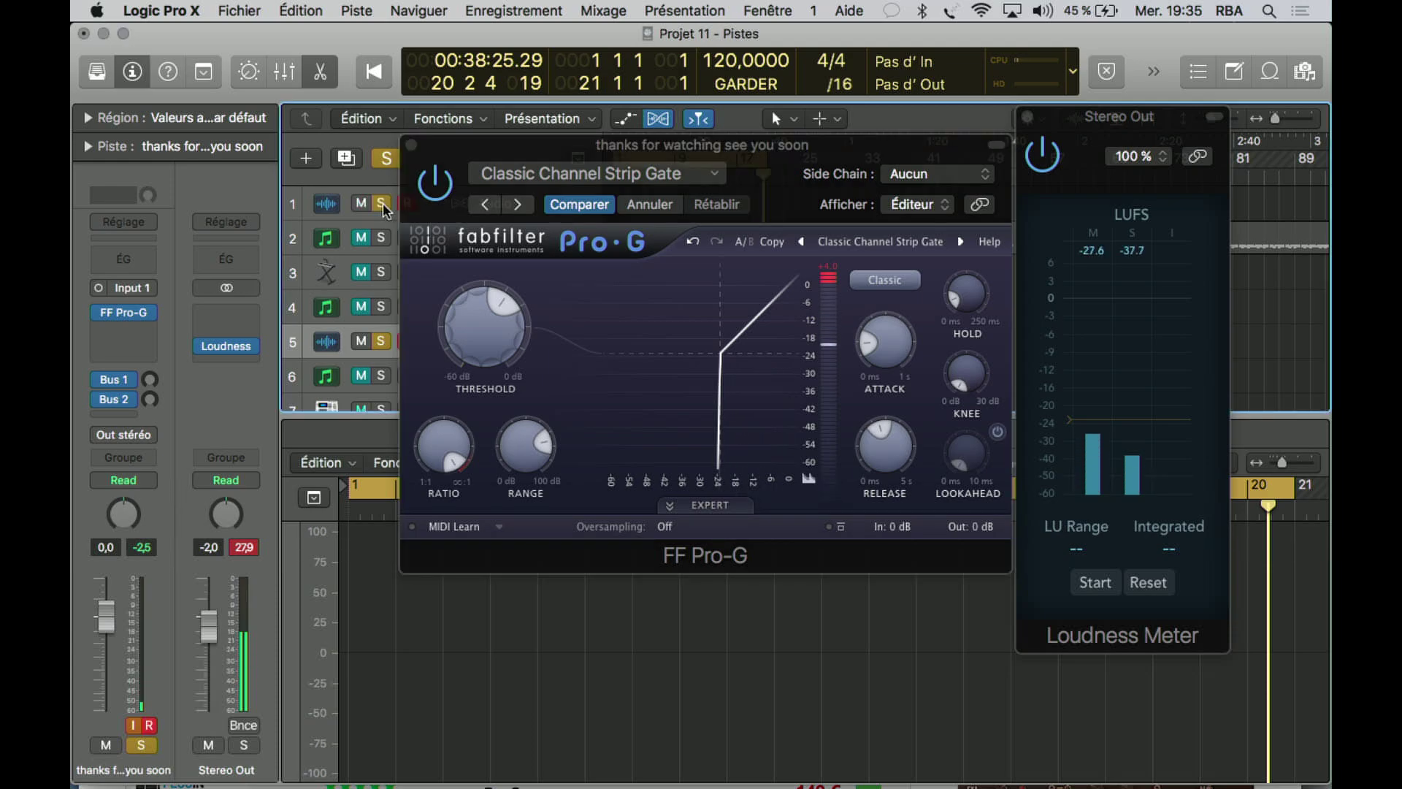